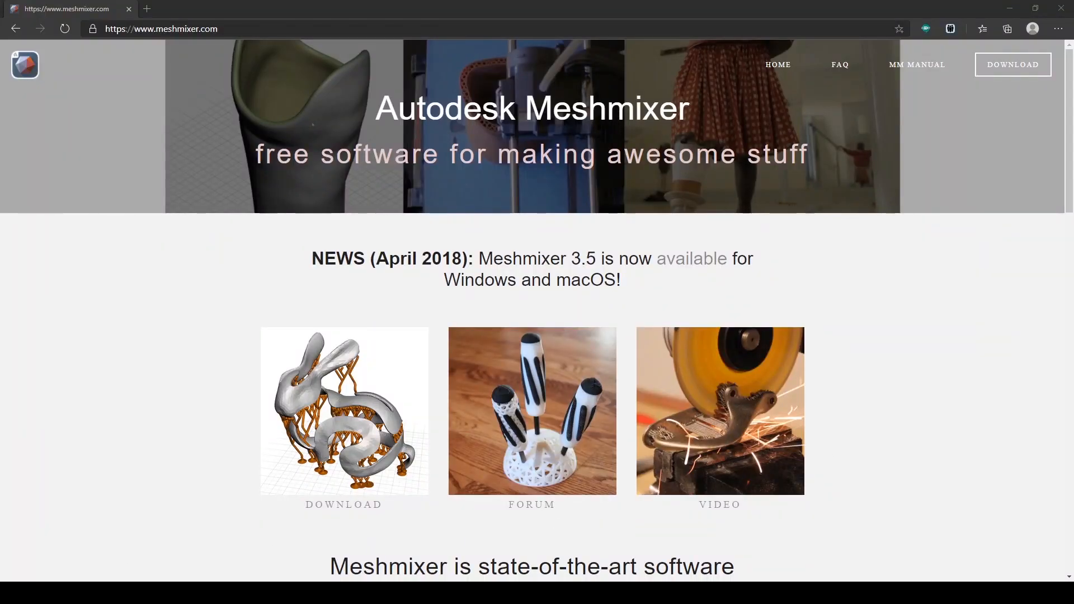
# - Open the yeggi 3D model search site in a new browser tab
pyautogui.hotkey('ctrl', 't')
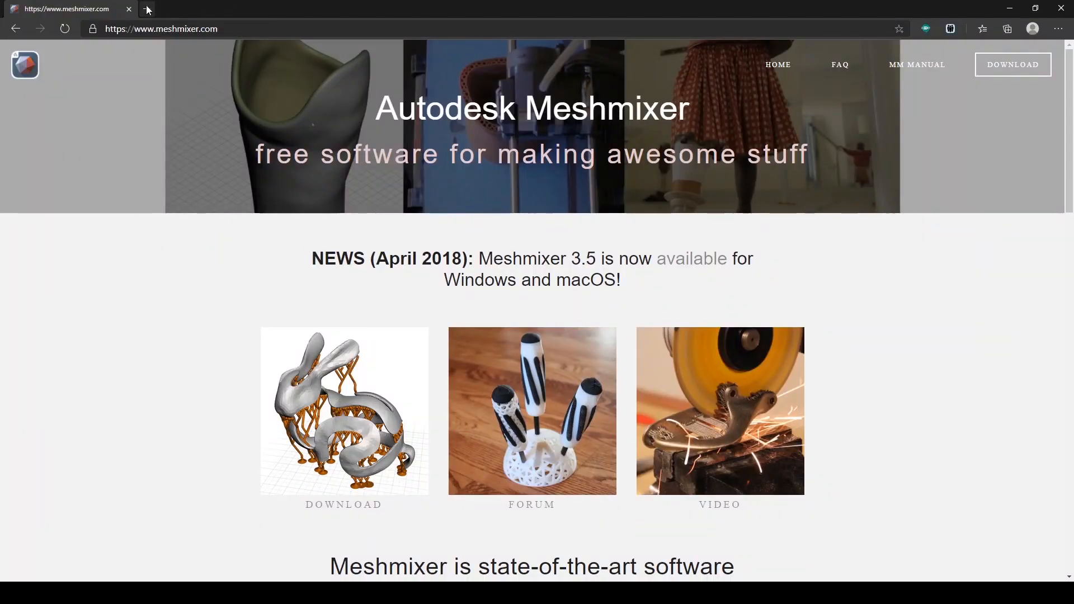
pyautogui.write('Yeh')
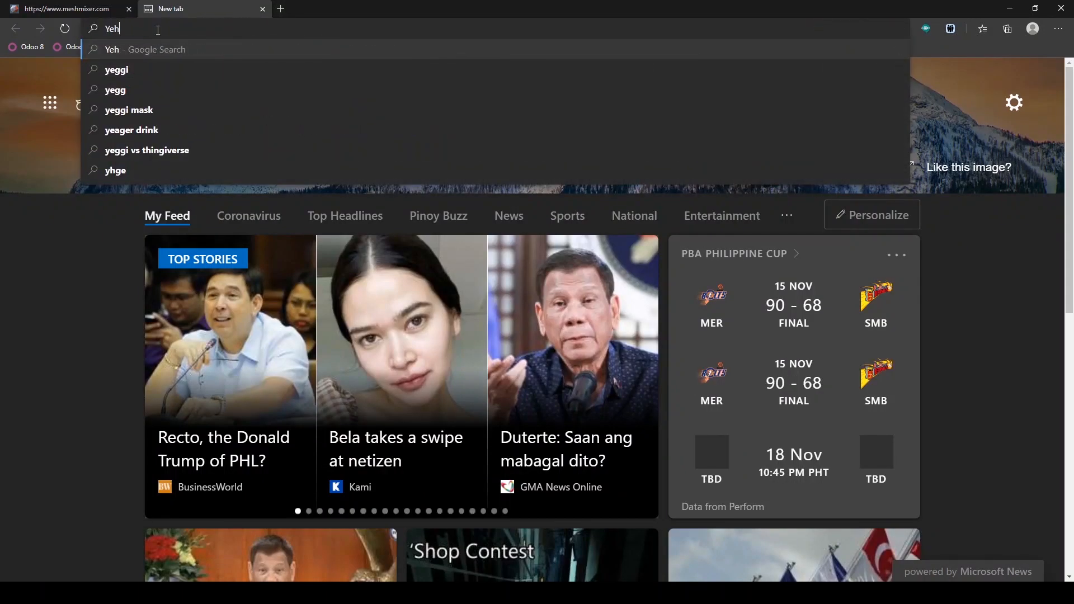
pyautogui.press('BackSpace')
pyautogui.write('ggi')
pyautogui.press('Return')
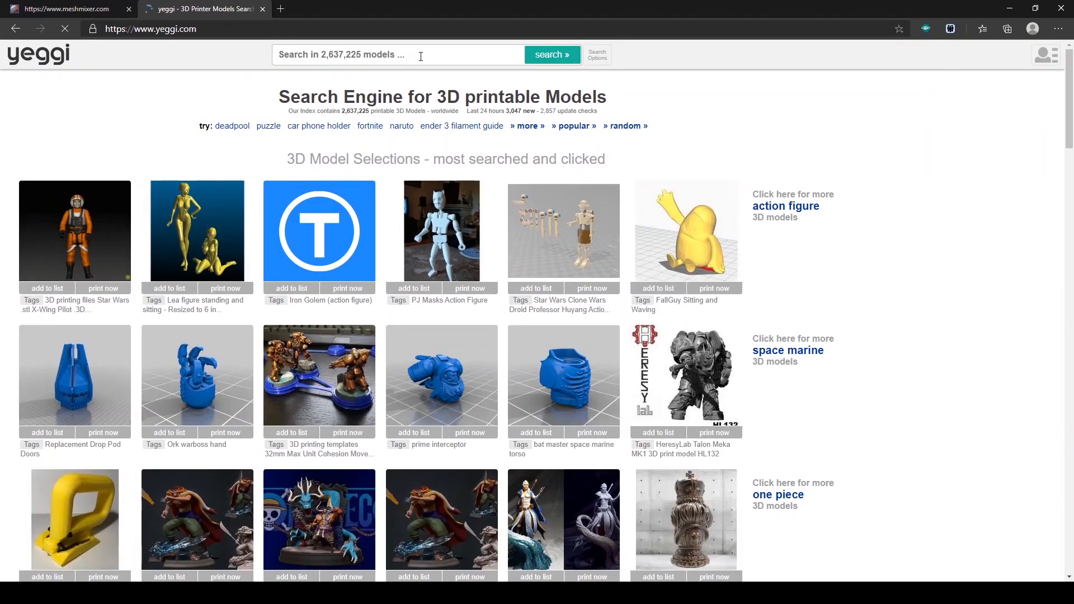
# - Search yeggi for "dental models"
pyautogui.scroll(-2, 460, 226)
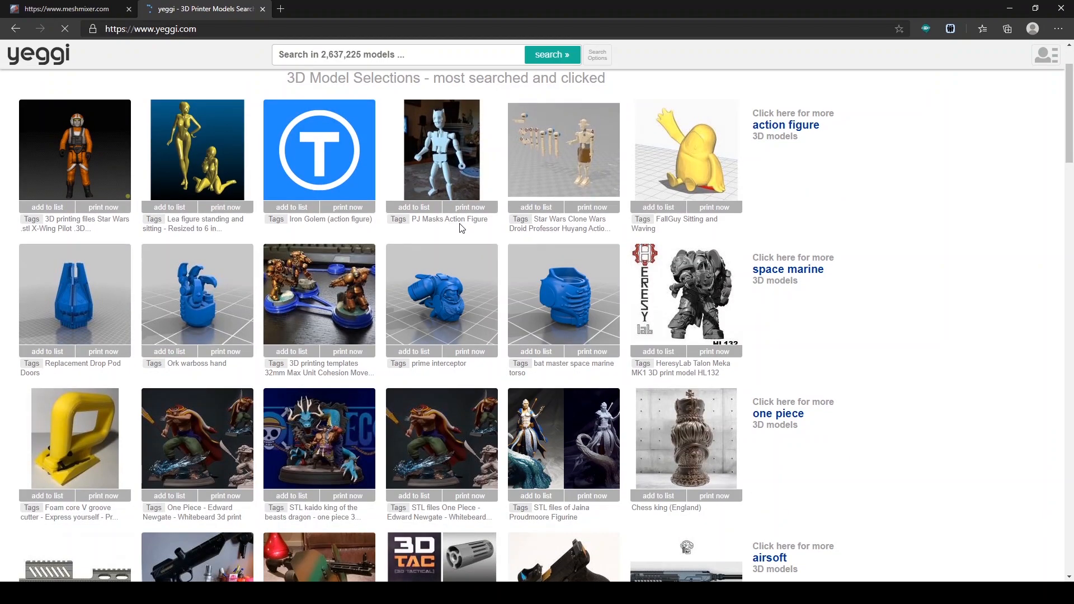
pyautogui.scroll(-2, 460, 224)
pyautogui.click(334, 54)
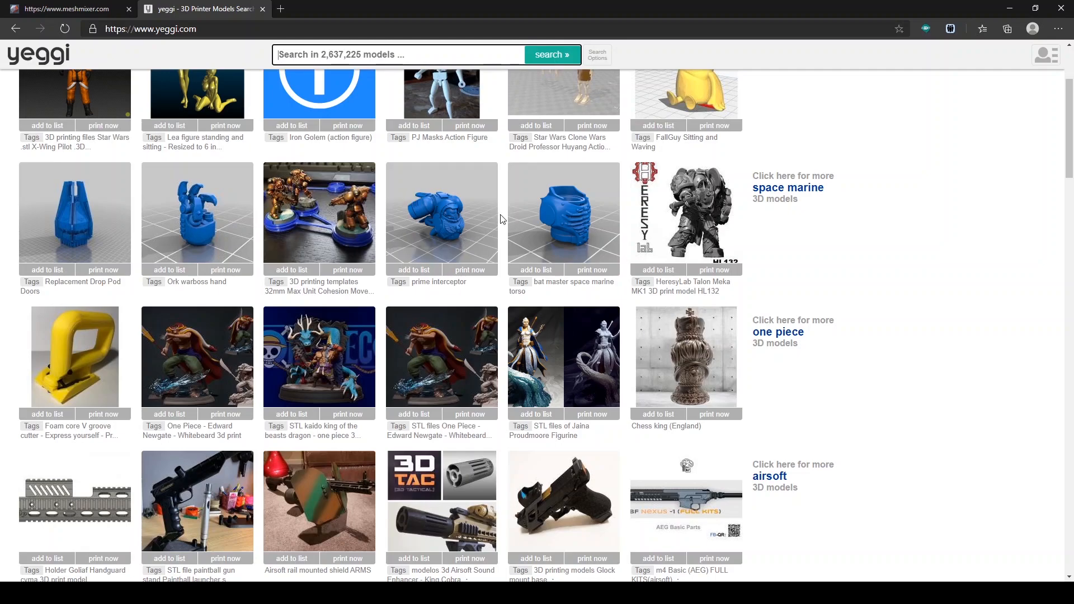
pyautogui.scroll(-4, 446, 354)
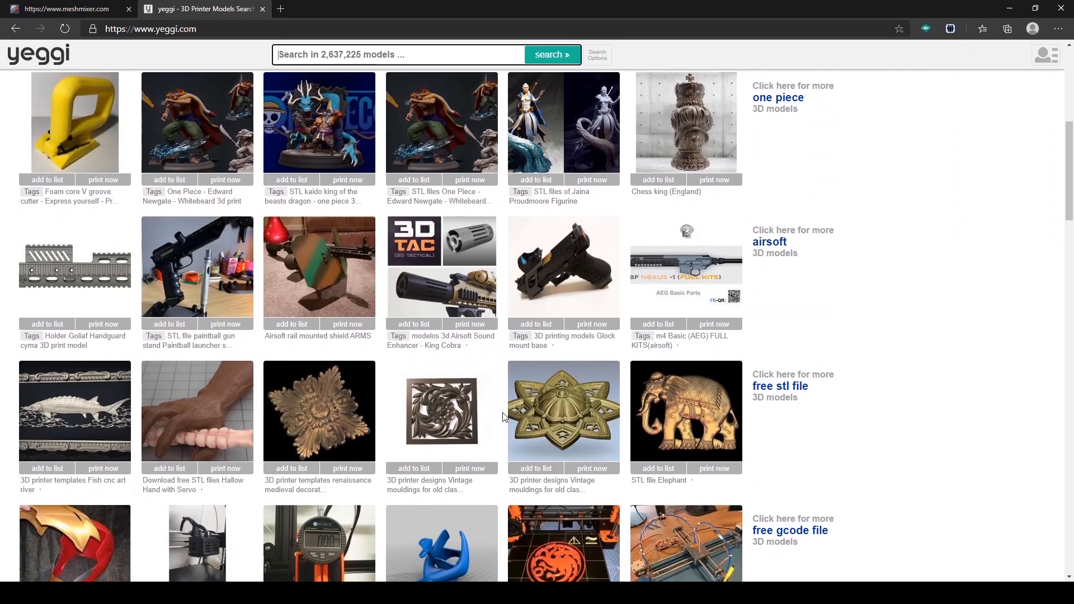
pyautogui.scroll(7, 505, 416)
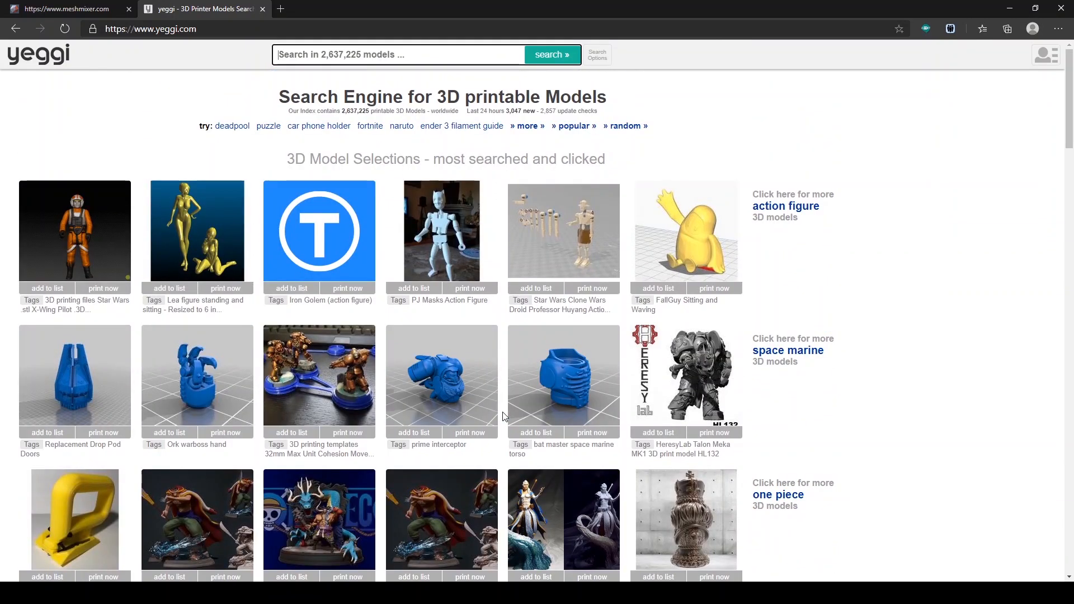
pyautogui.click(343, 62)
pyautogui.write('dental ')
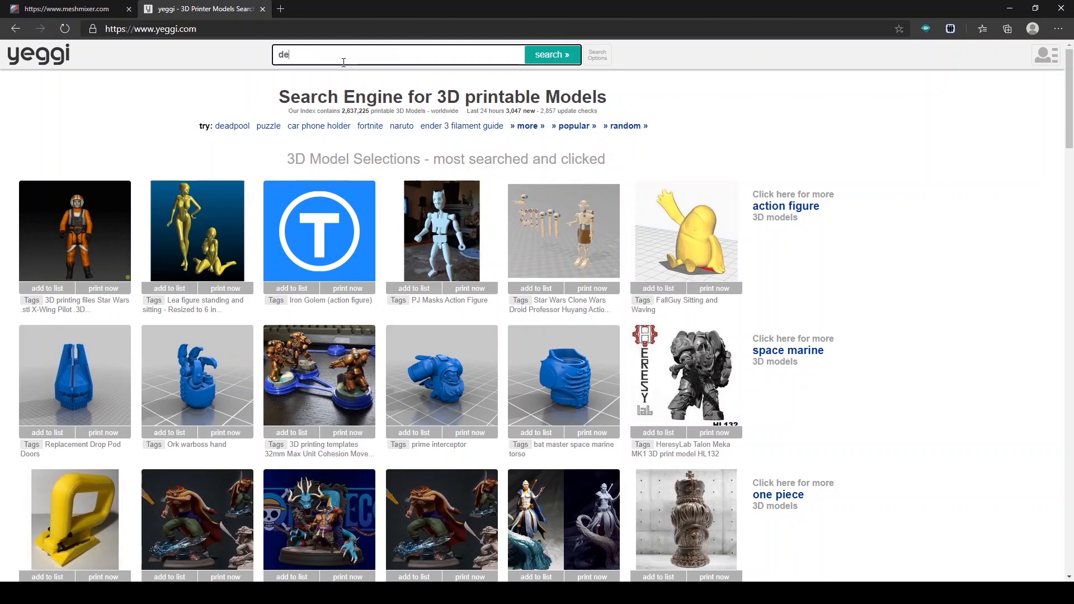
pyautogui.write('models')
pyautogui.press('Return')
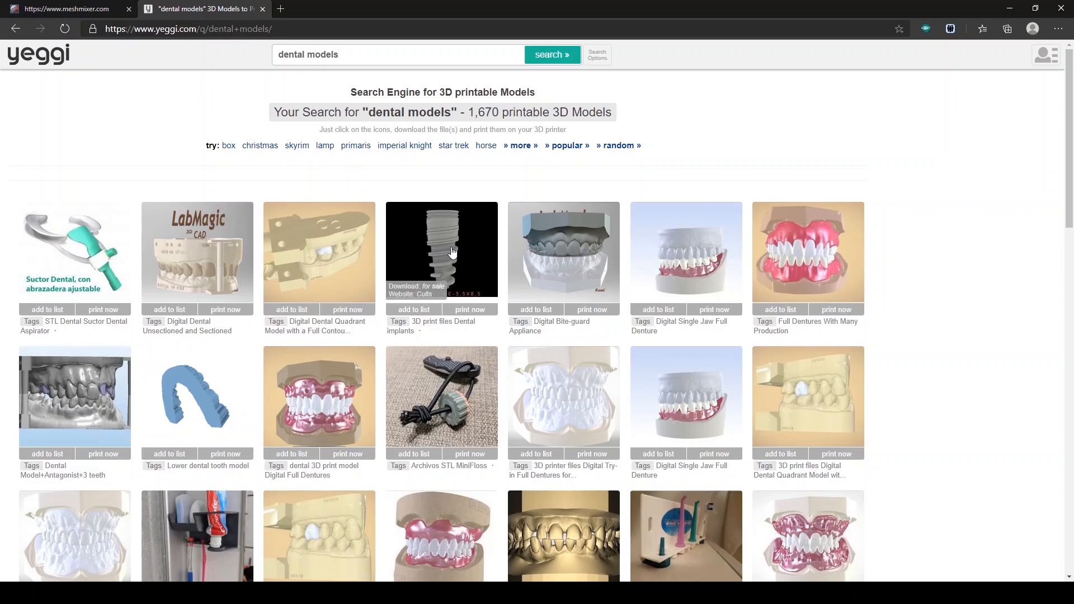
# - Show the search options and limit the dental model results to free ones
pyautogui.click(597, 54)
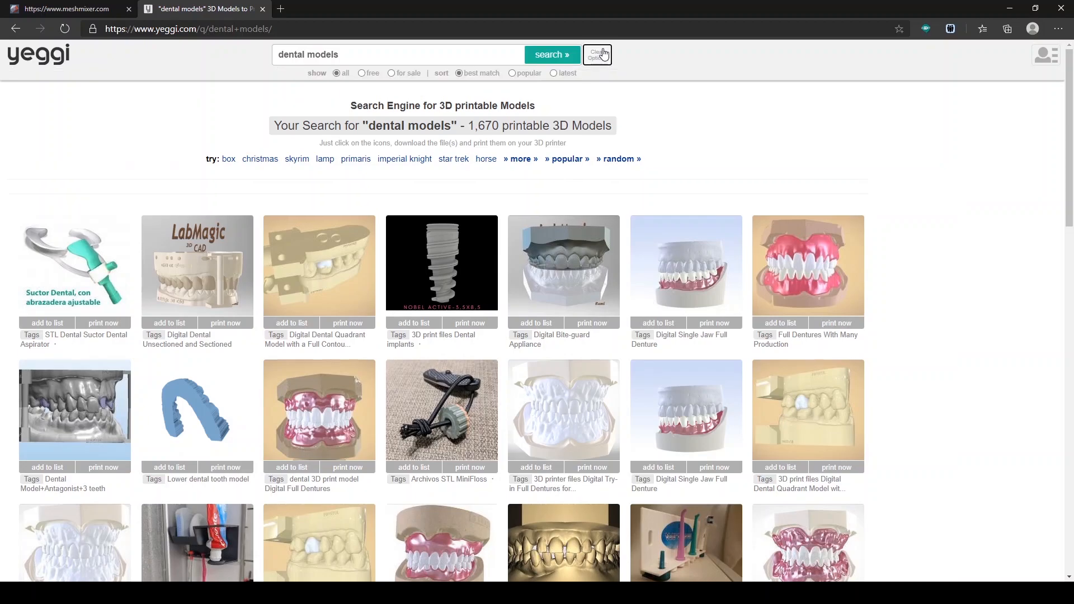
pyautogui.click(362, 74)
pyautogui.click(538, 58)
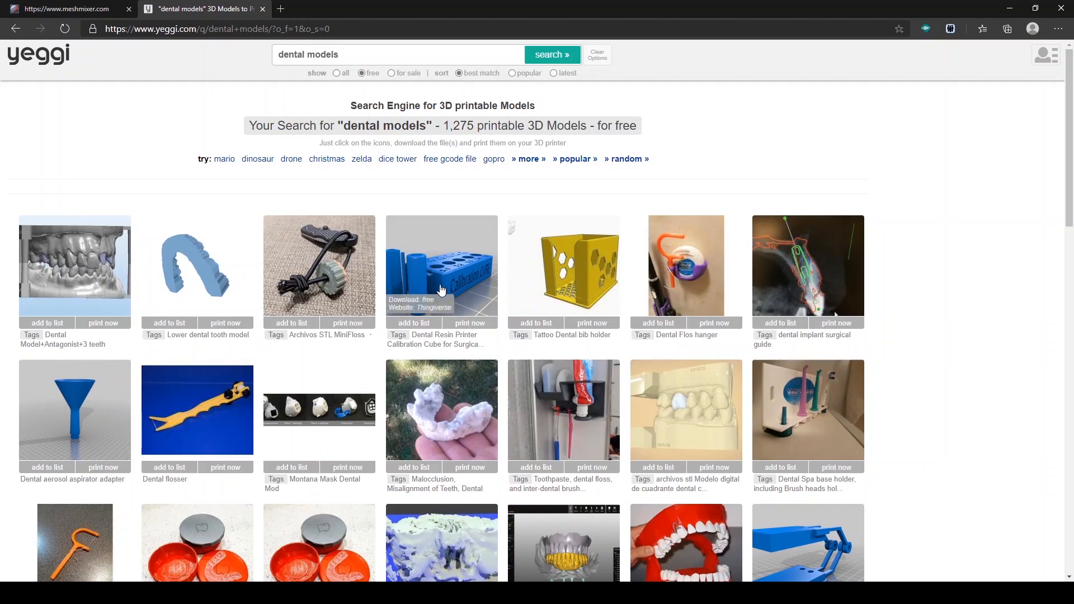
# - Review the "Lower dental tooth model" page on NIH 3D Print Exchange and return to the yeggi results
pyautogui.click(224, 253)
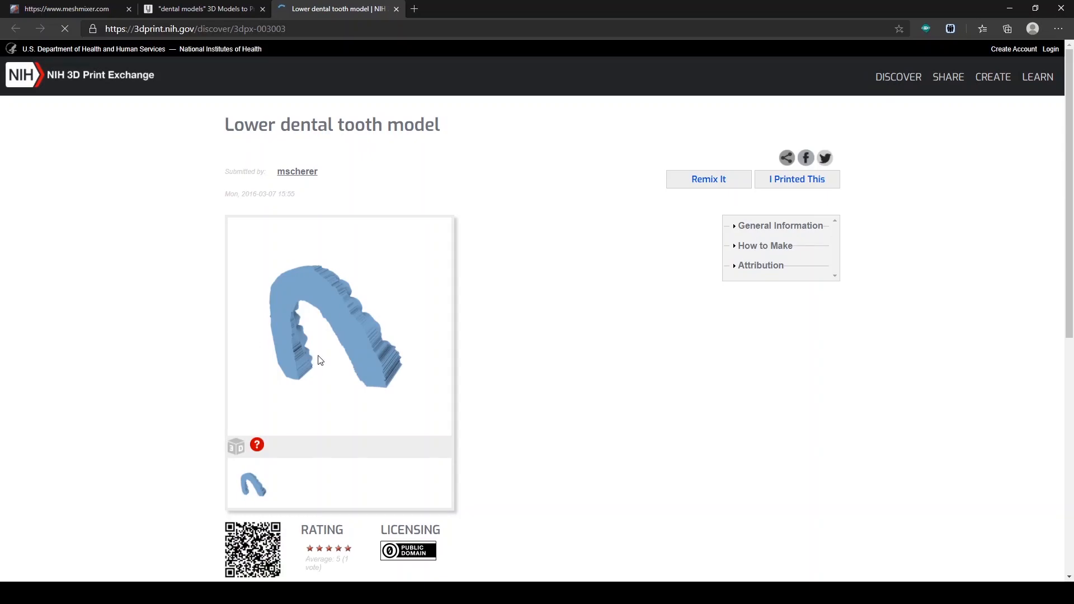
pyautogui.scroll(-4, 320, 363)
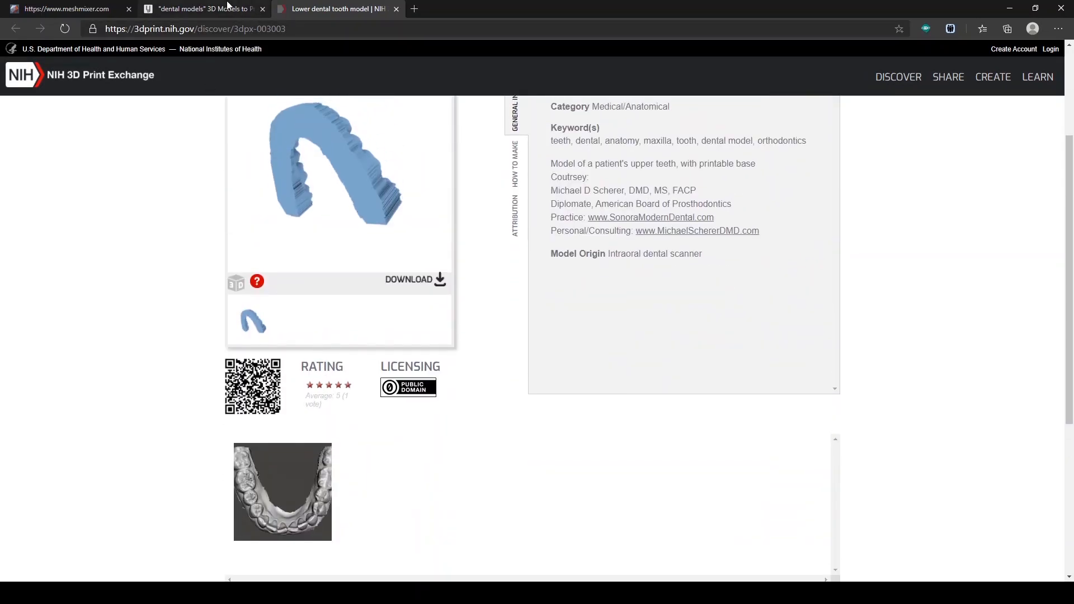
pyautogui.click(201, 9)
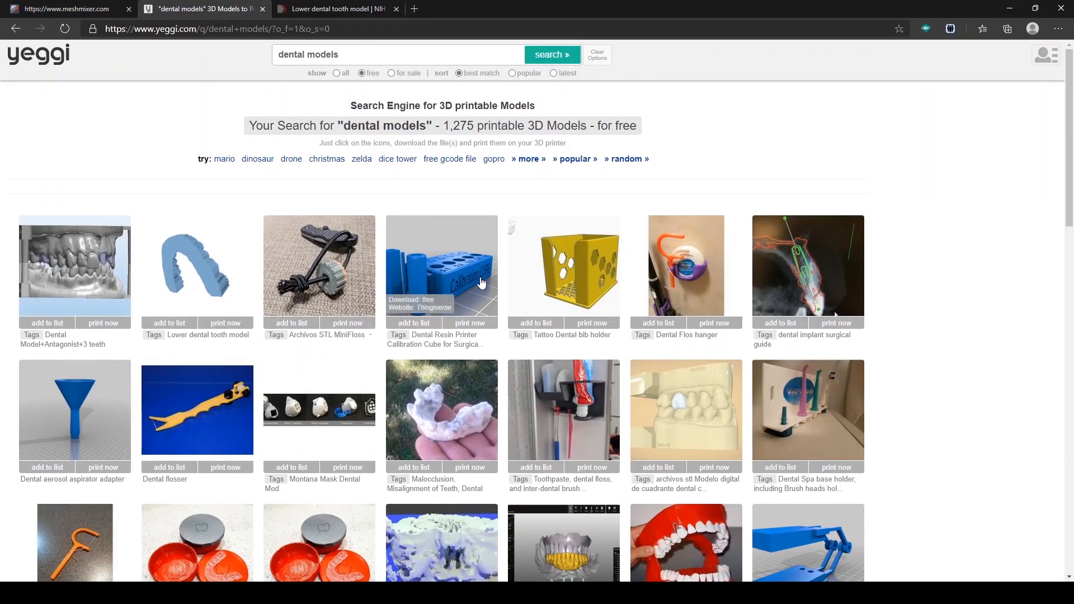
# - Look through the free dental model results for other suitable models
pyautogui.scroll(-1, 482, 283)
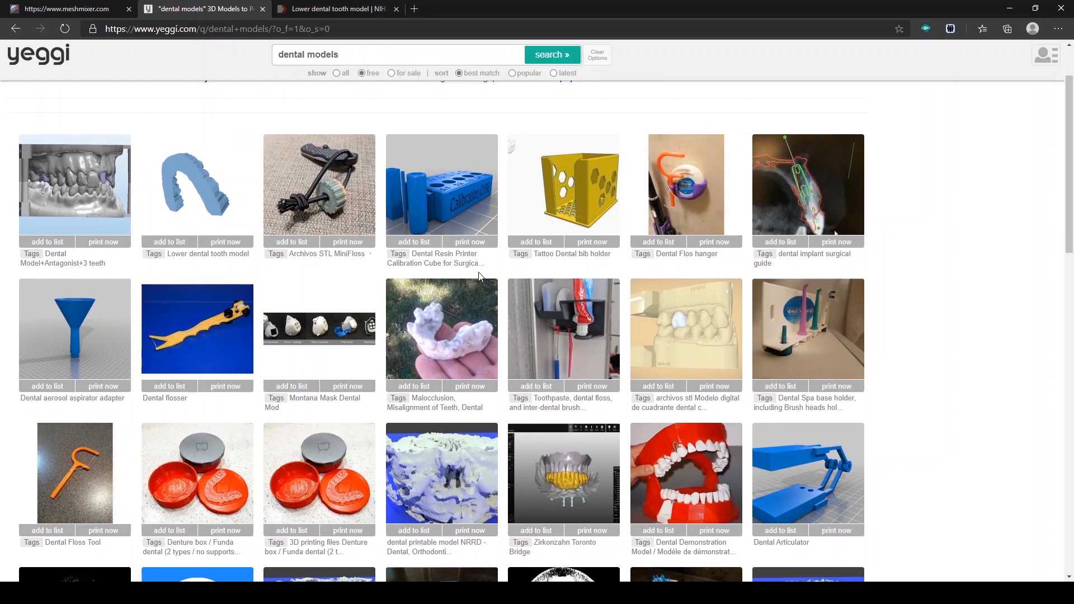
pyautogui.scroll(-1, 428, 328)
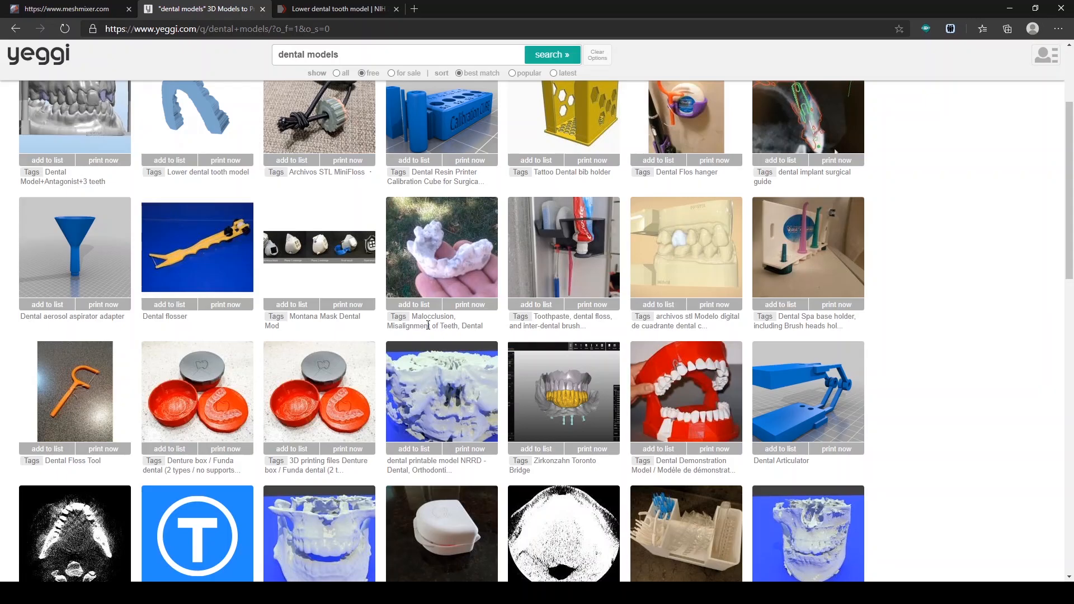
pyautogui.scroll(-2, 288, 308)
pyautogui.scroll(3, 154, 229)
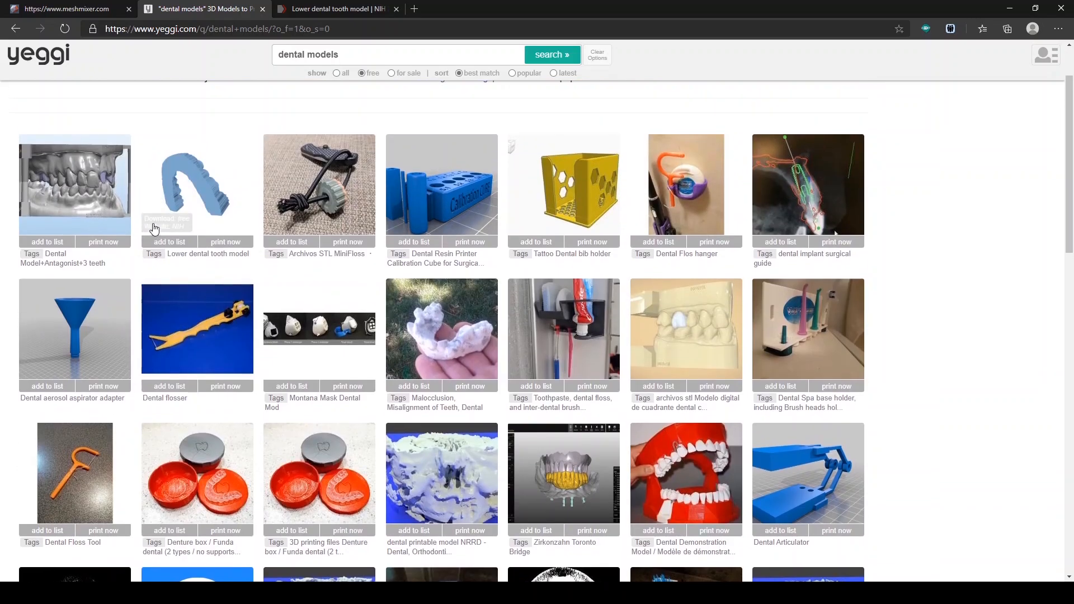
pyautogui.scroll(2, 155, 226)
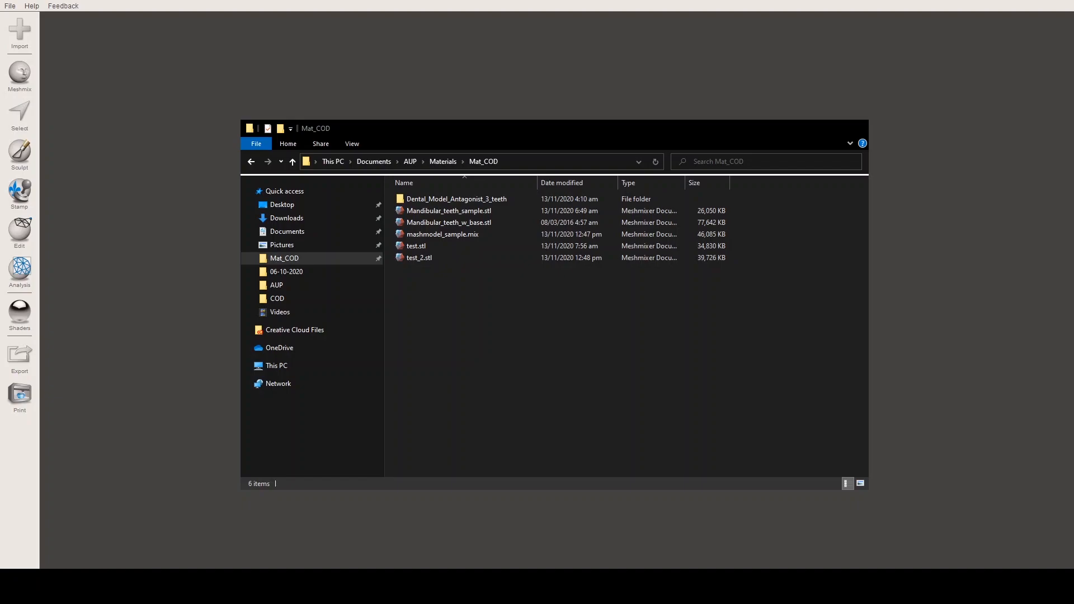
# - Load Mandibular_teeth_sample.stl from the Mat_COD folder into Meshmixer
pyautogui.hotkey('alt', 'Tab')
pyautogui.click(539, 223)
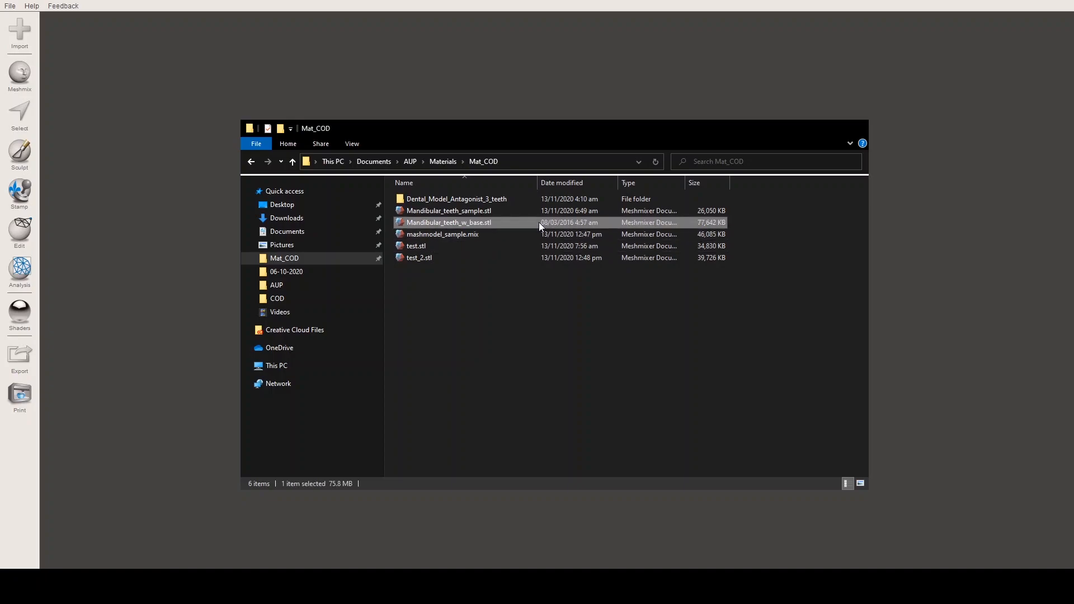
pyautogui.click(477, 212)
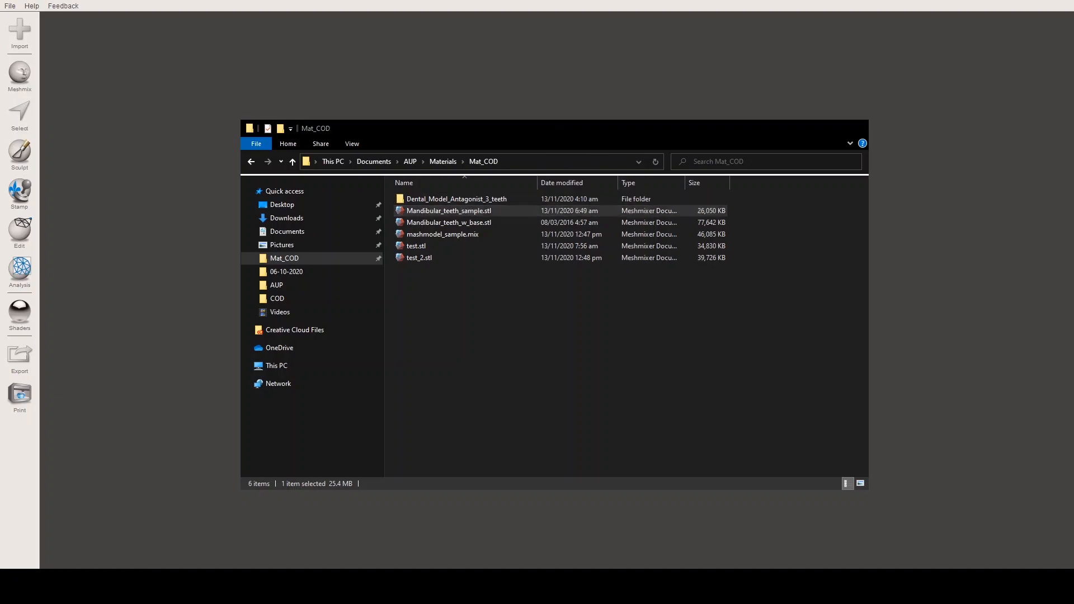
pyautogui.click(447, 212)
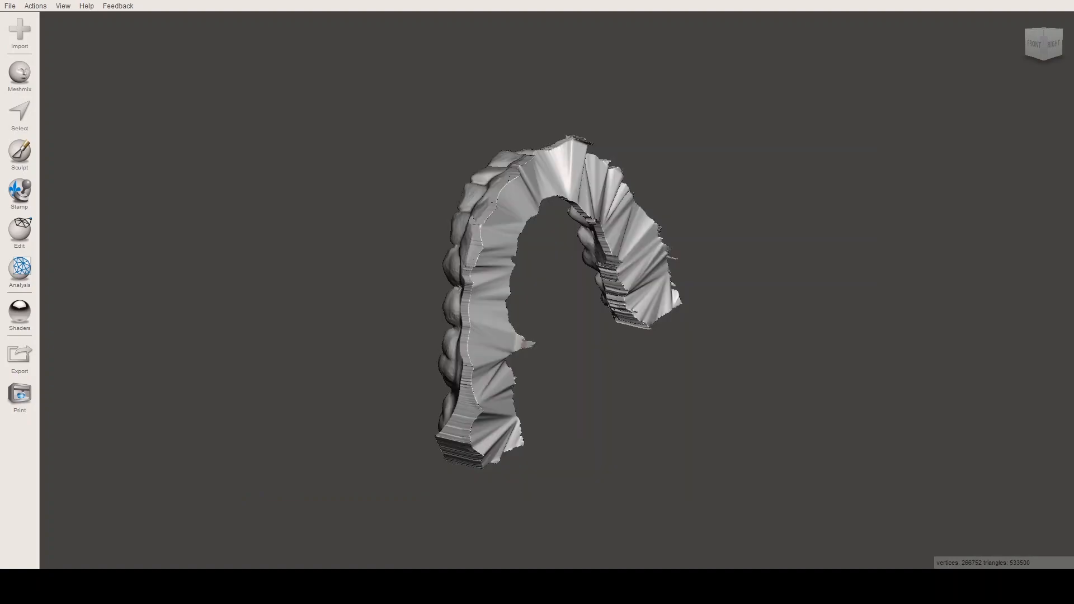
# - Orbit around the mandibular arch to examine its teeth, underside and end faces from all sides
pyautogui.moveTo(629, 385); pyautogui.dragTo(299, 292, button='right')
pyautogui.moveTo(542, 229); pyautogui.dragTo(533, 204, button='right')
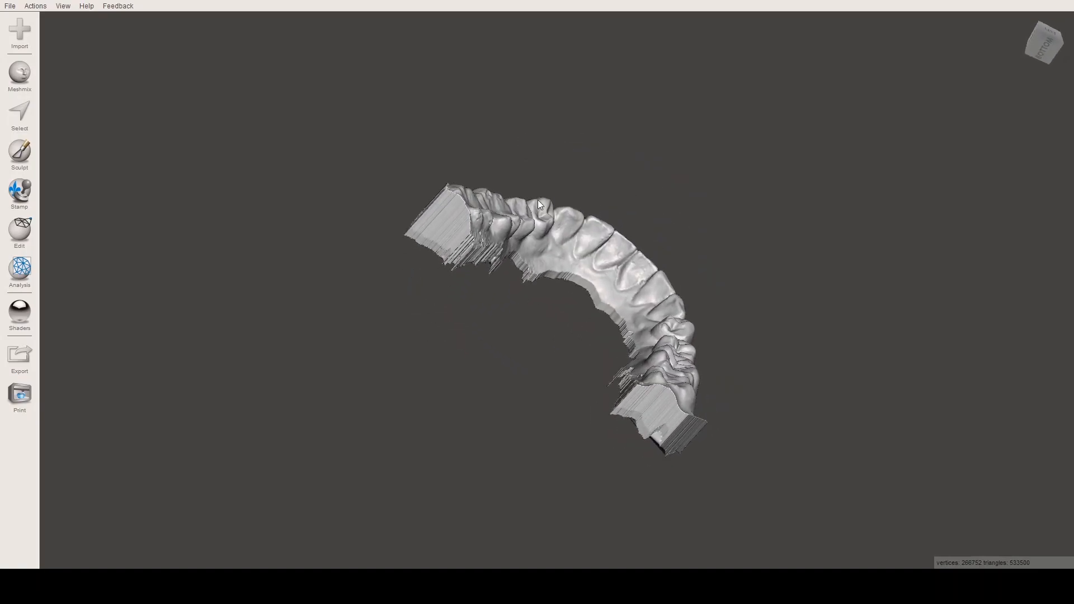
pyautogui.moveTo(654, 316); pyautogui.dragTo(459, 218, button='right')
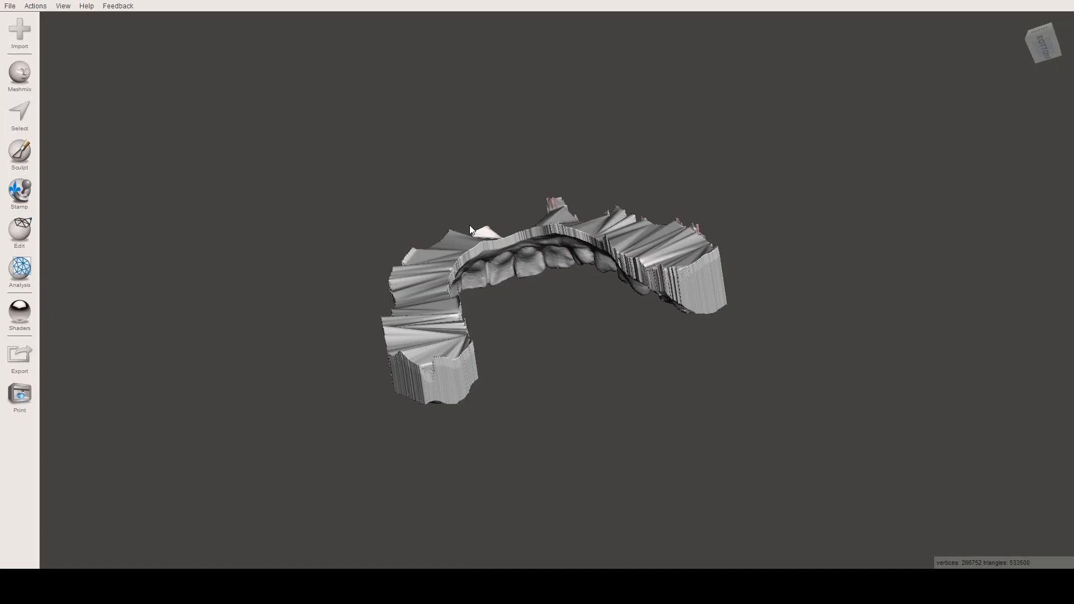
pyautogui.moveTo(470, 230); pyautogui.dragTo(485, 213, button='right')
pyautogui.moveTo(599, 240); pyautogui.dragTo(471, 171, button='right')
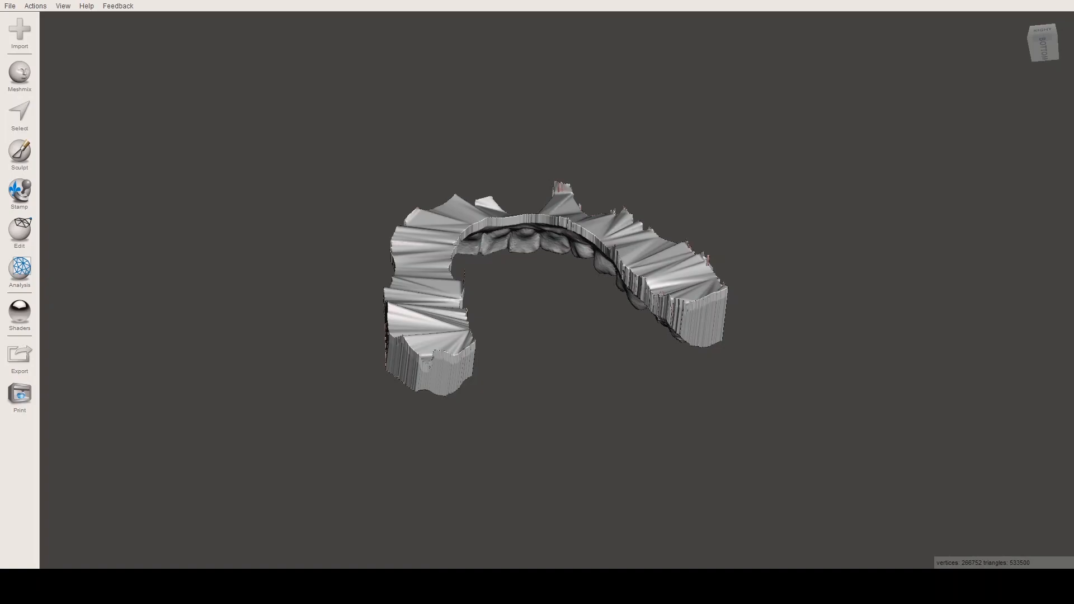
pyautogui.moveTo(599, 319); pyautogui.dragTo(524, 426, button='right')
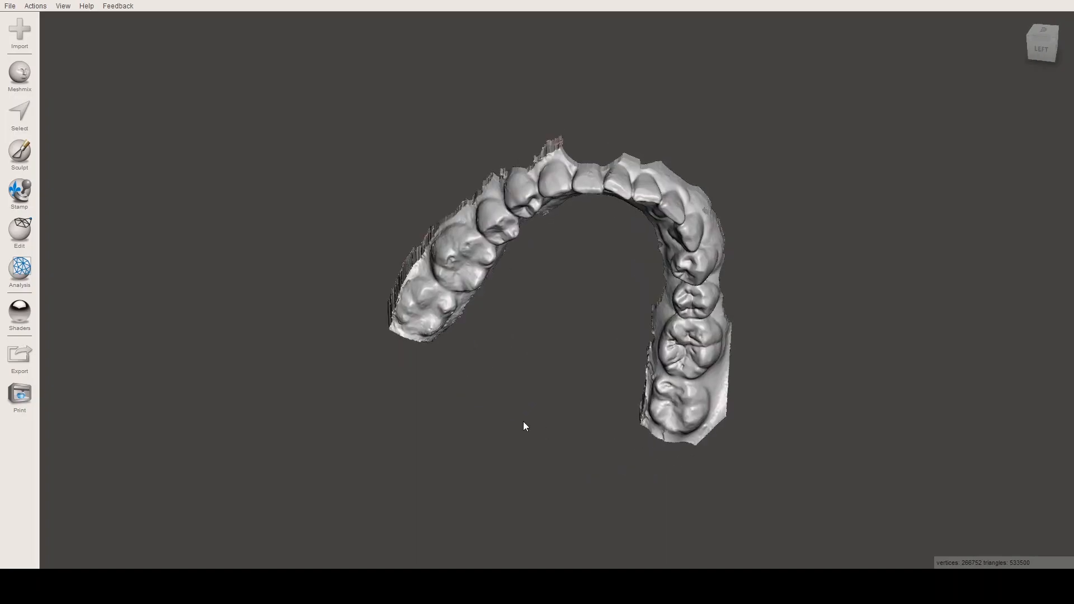
pyautogui.moveTo(707, 295); pyautogui.dragTo(498, 163, button='right')
pyautogui.moveTo(451, 306)
pyautogui.mouseDown(button='right')
pyautogui.moveTo(552, 300)
pyautogui.moveTo(466, 252)
pyautogui.moveTo(490, 304)
pyautogui.moveTo(449, 305)
pyautogui.mouseUp(button='right')
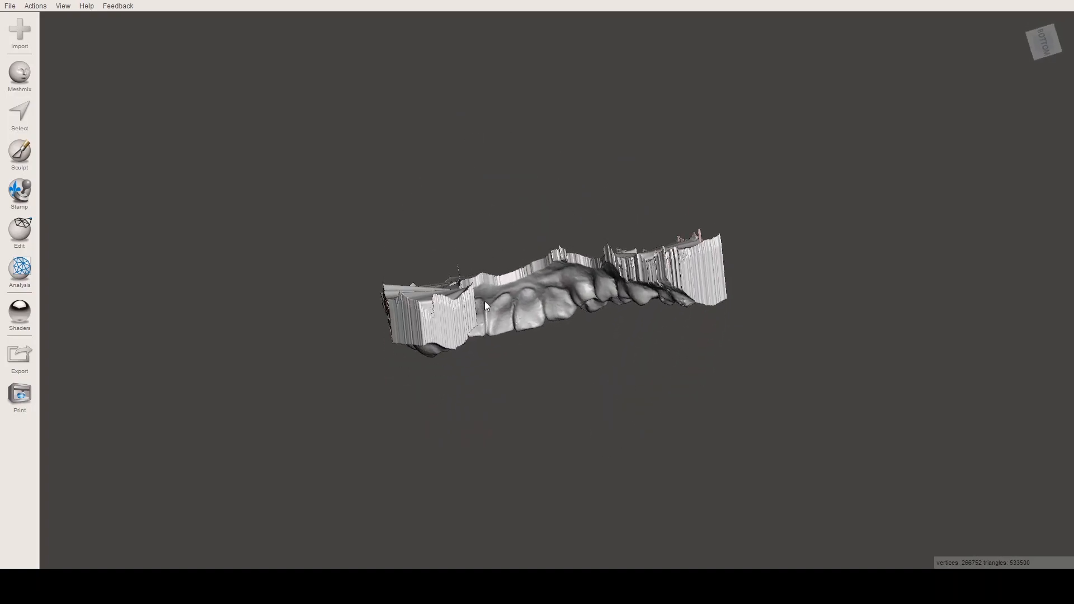
pyautogui.moveTo(625, 278); pyautogui.dragTo(525, 271, button='right')
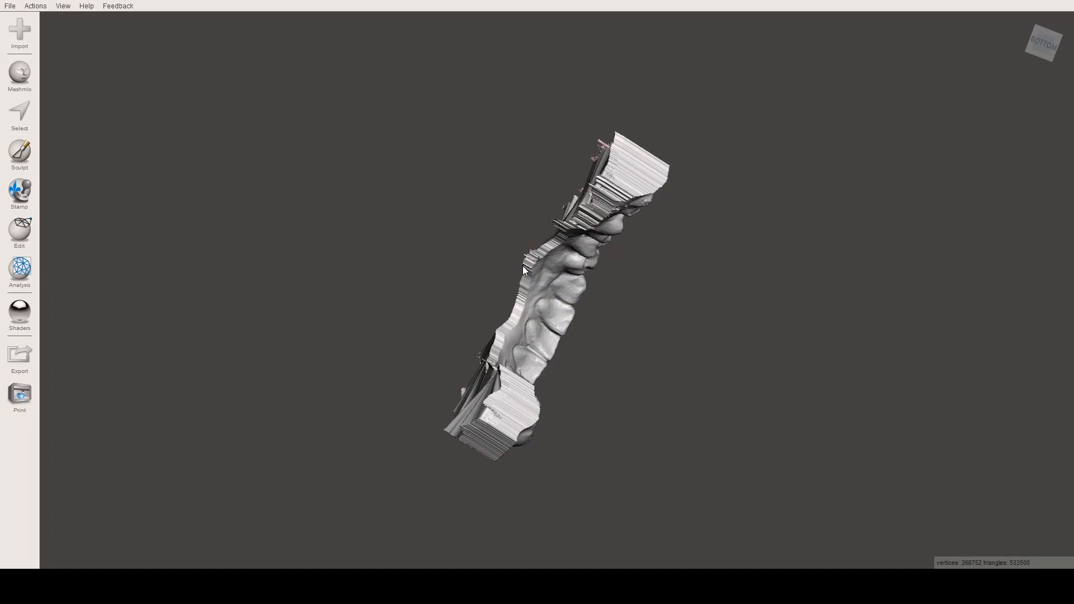
pyautogui.moveTo(614, 269); pyautogui.dragTo(565, 298, button='right')
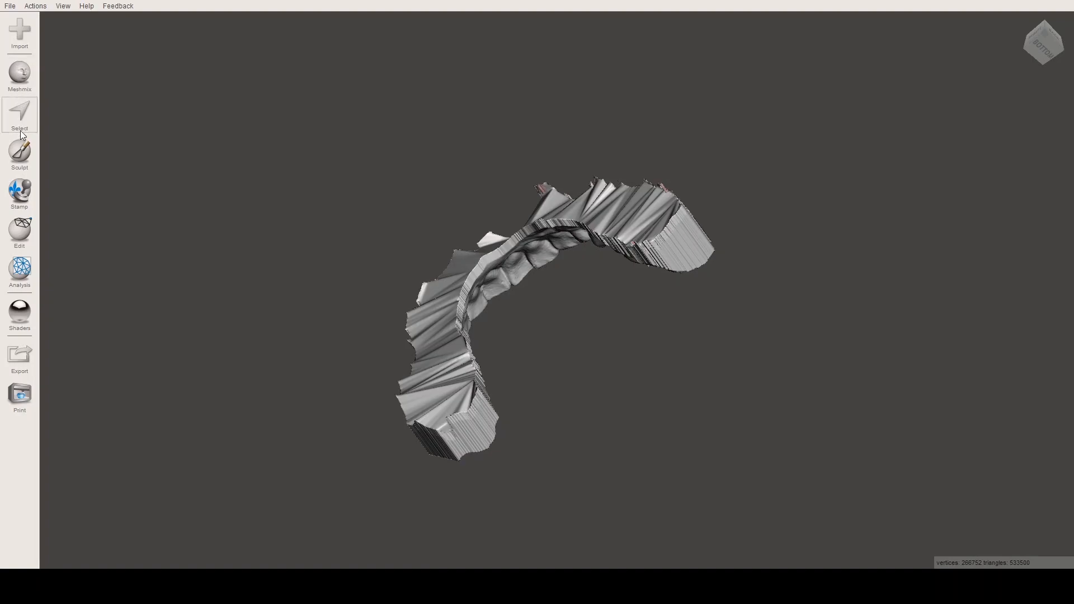
pyautogui.moveTo(455, 328); pyautogui.dragTo(516, 270, button='right')
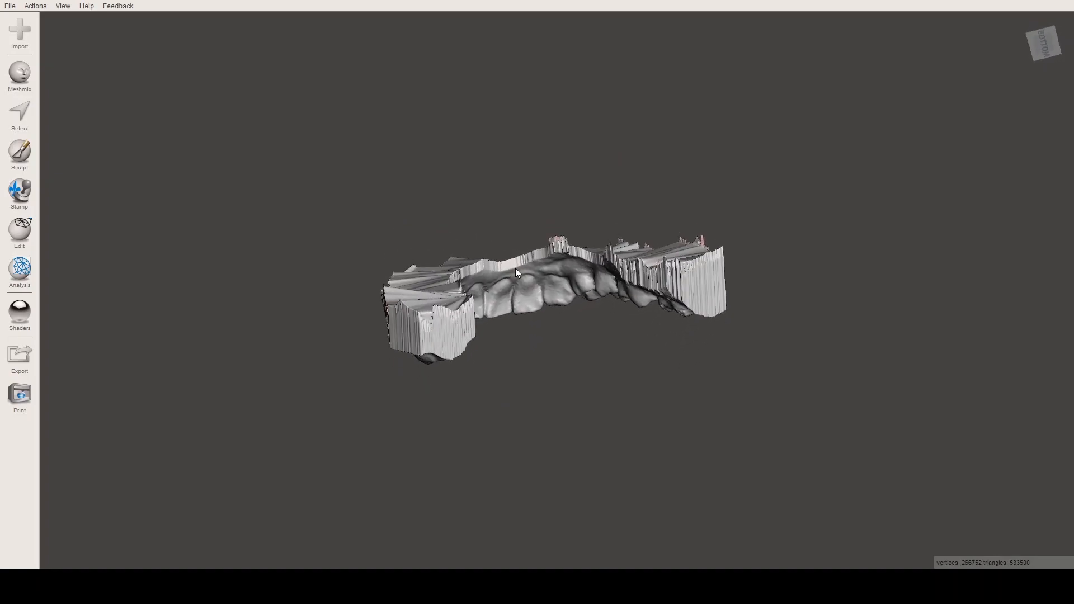
# - Pan, zoom and orbit the mandibular model to examine the uneven base and its outer edges
pyautogui.moveTo(590, 270); pyautogui.dragTo(632, 290, button='middle')
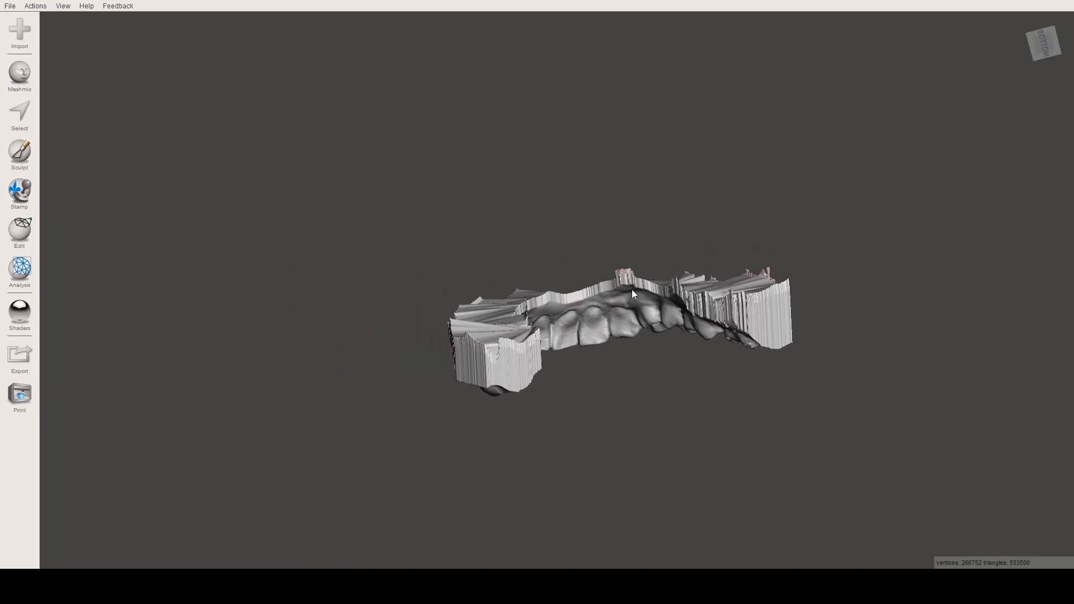
pyautogui.scroll(-2, 636, 305)
pyautogui.scroll(3, 632, 305)
pyautogui.moveTo(522, 350); pyautogui.dragTo(570, 325, button='right')
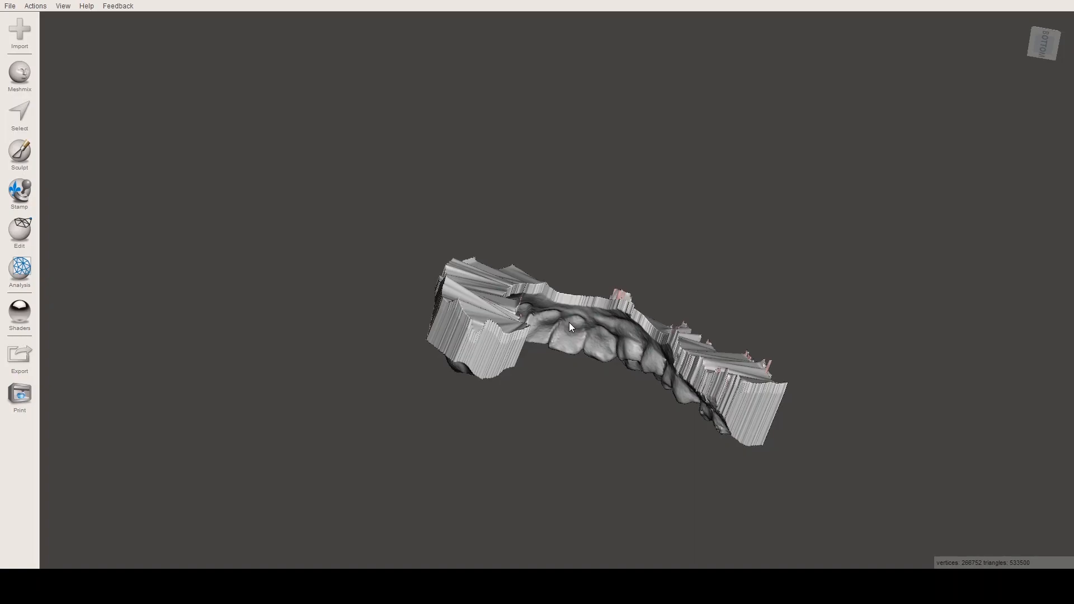
pyautogui.scroll(-2, 613, 308)
pyautogui.scroll(4, 614, 305)
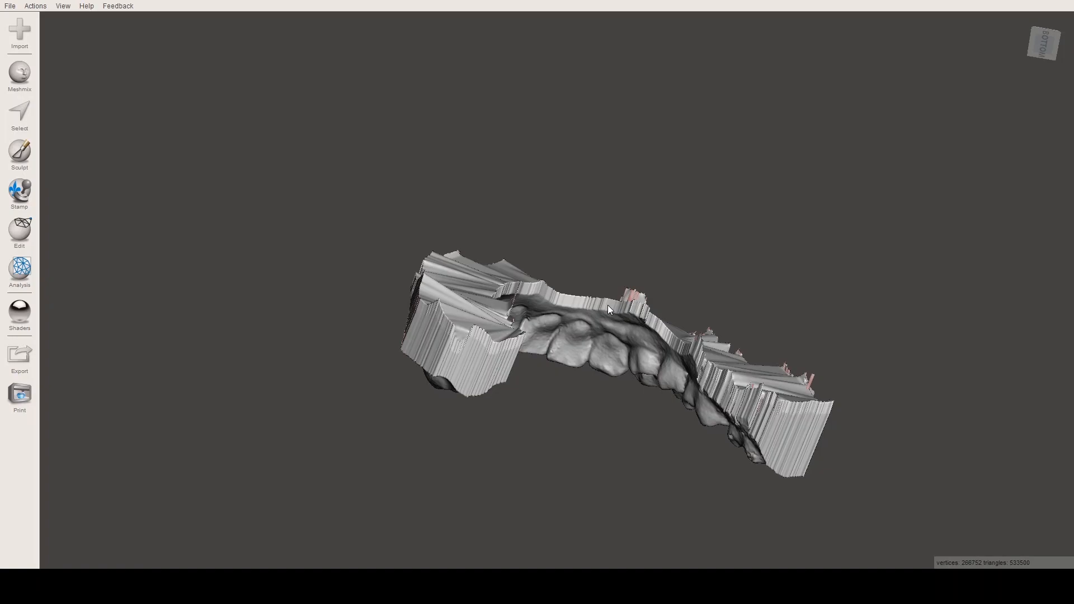
pyautogui.scroll(-3, 617, 300)
pyautogui.scroll(2, 616, 314)
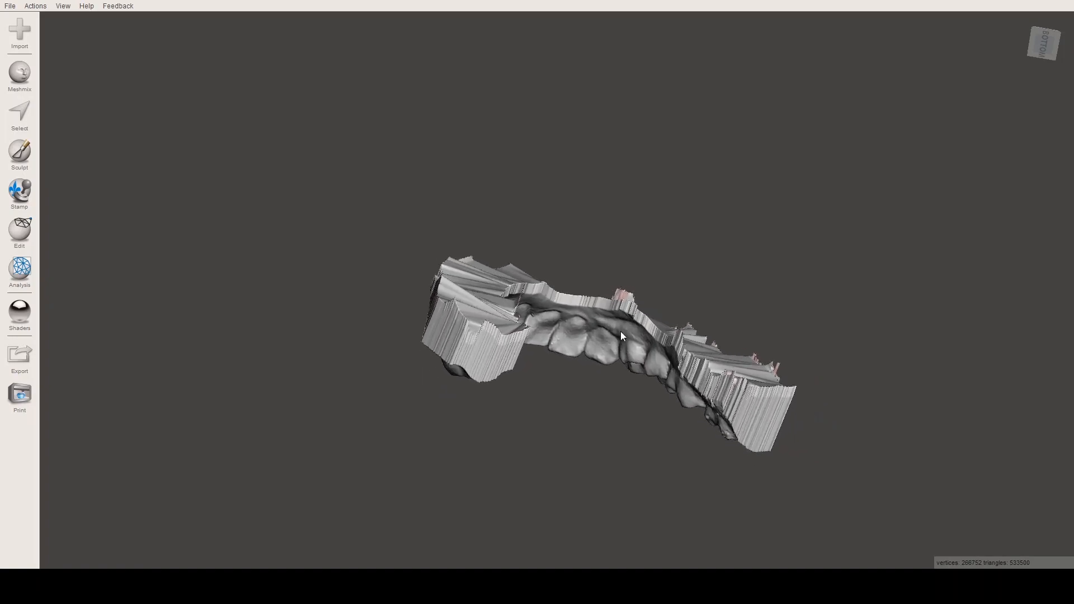
pyautogui.moveTo(627, 327); pyautogui.dragTo(469, 246, button='middle')
pyautogui.moveTo(469, 246)
pyautogui.mouseDown(button='right')
pyautogui.moveTo(425, 250)
pyautogui.moveTo(453, 297)
pyautogui.moveTo(458, 213)
pyautogui.moveTo(461, 265)
pyautogui.moveTo(478, 260)
pyautogui.mouseUp(button='right')
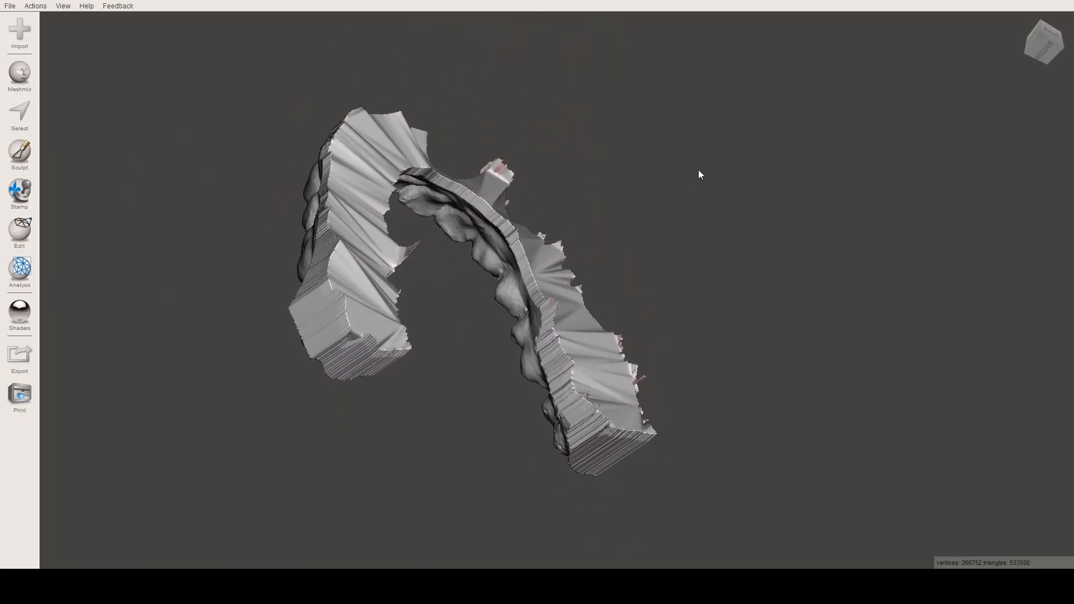
pyautogui.moveTo(1020, 61)
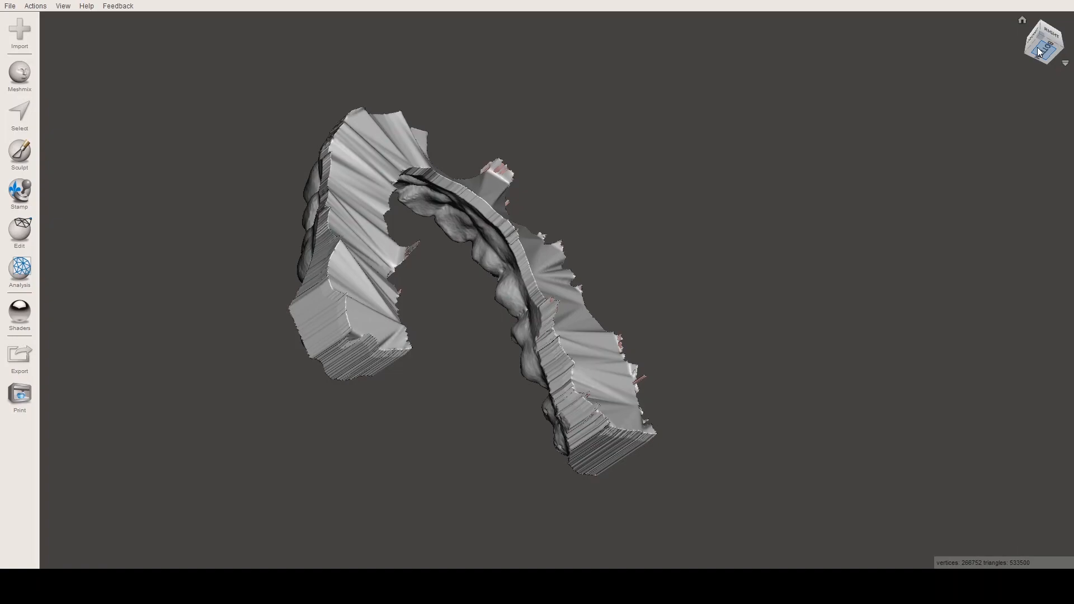
# - Examine the mandibular arch from the standard bottom, left, back, right, top and front views and from free angles between them
pyautogui.click(1038, 48)
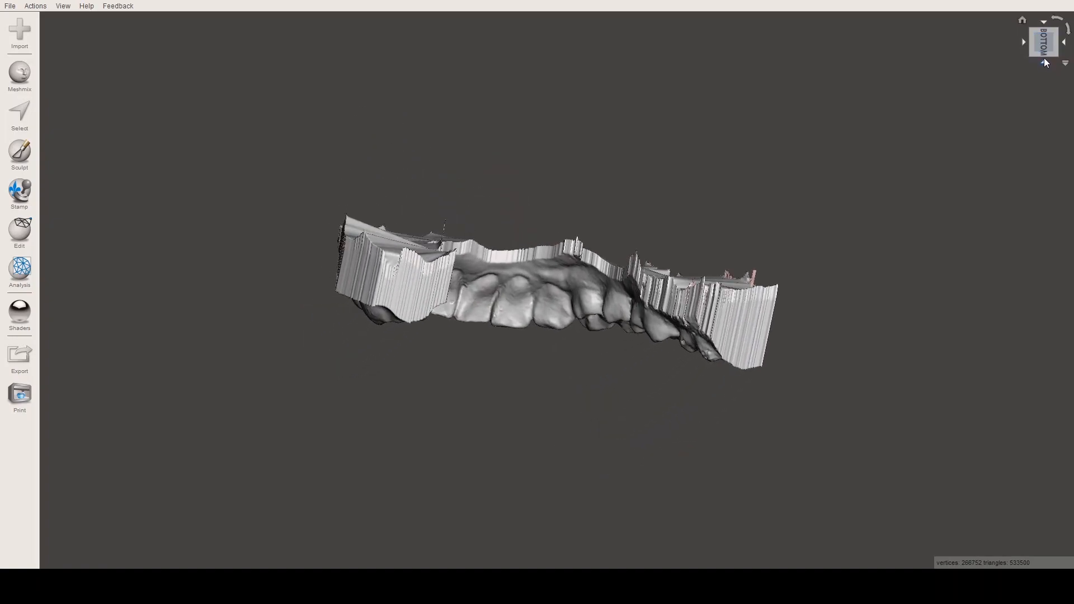
pyautogui.click(1044, 59)
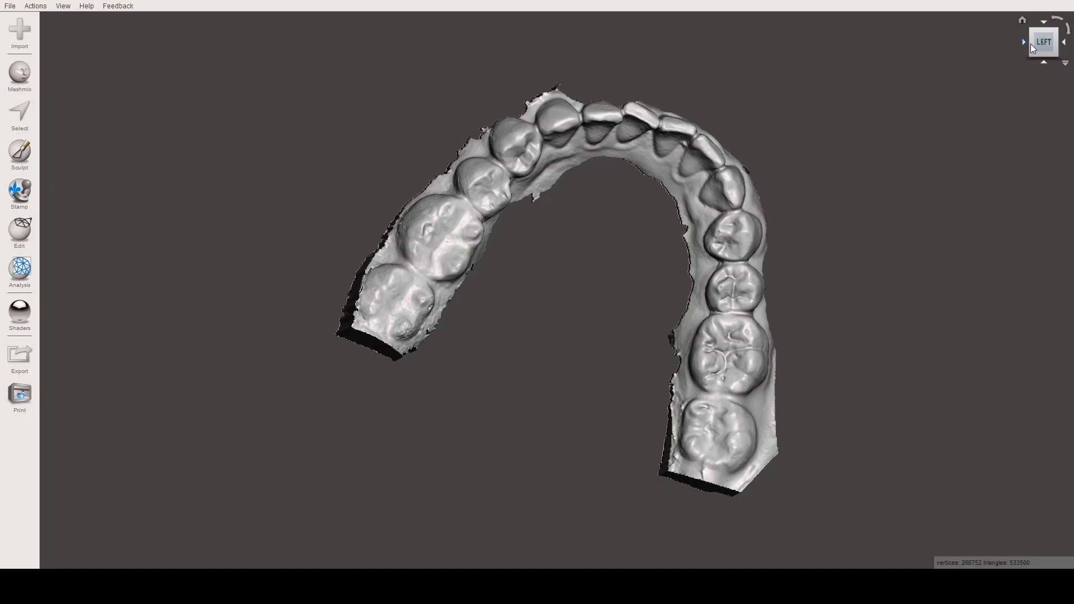
pyautogui.click(1024, 43)
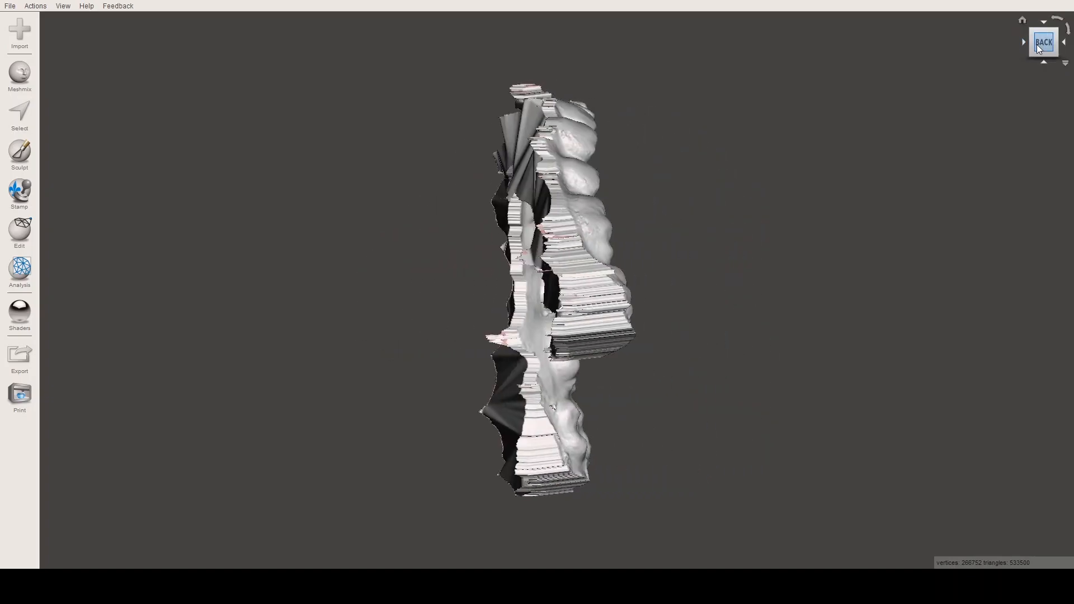
pyautogui.click(1024, 43)
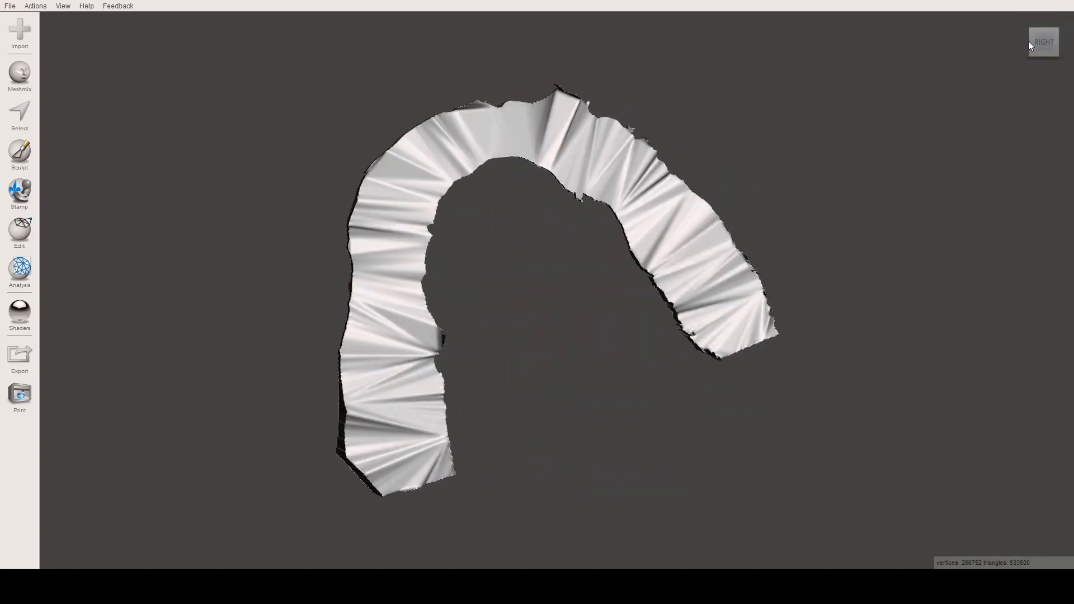
pyautogui.click(1027, 45)
pyautogui.click(1044, 20)
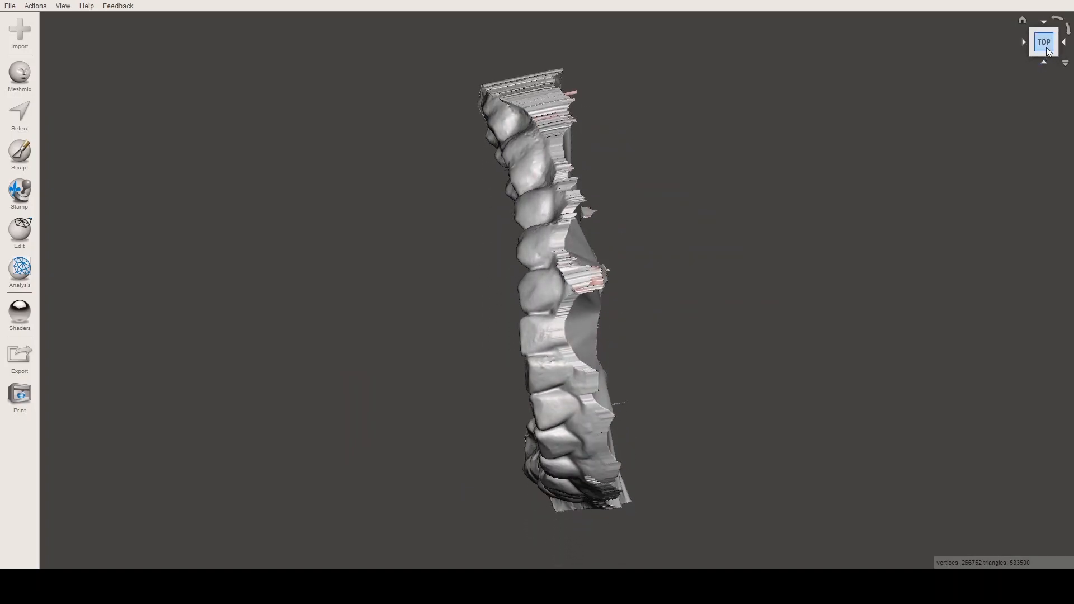
pyautogui.click(1044, 60)
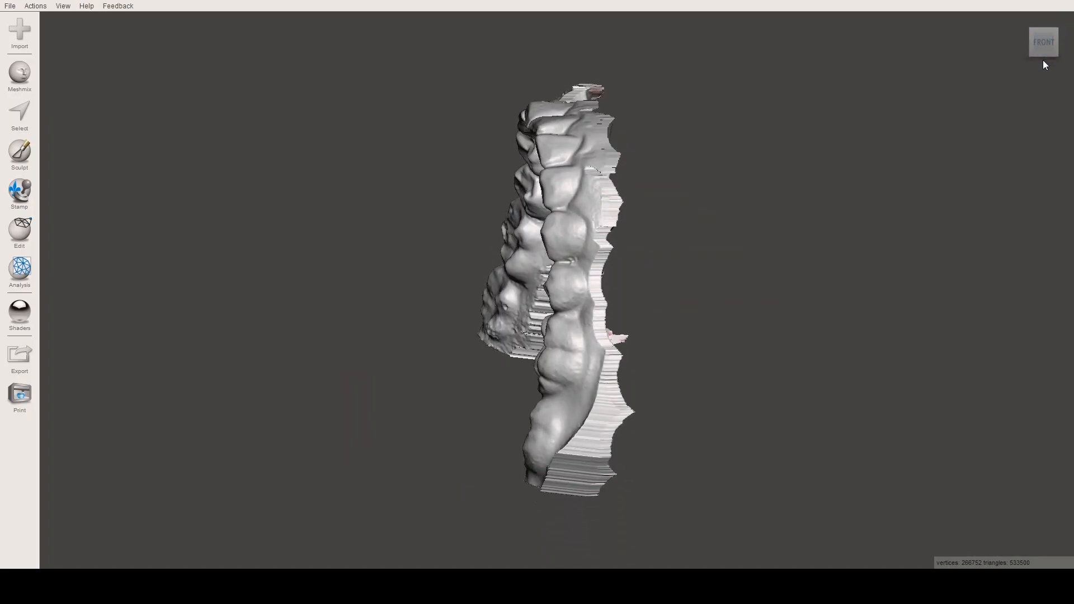
pyautogui.click(1044, 58)
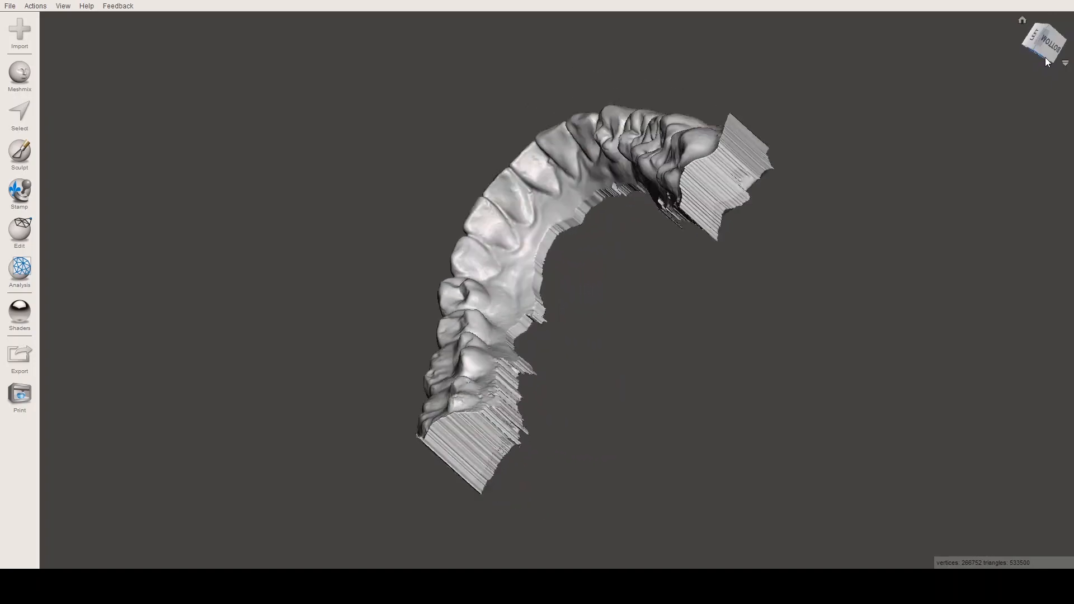
pyautogui.click(1045, 63)
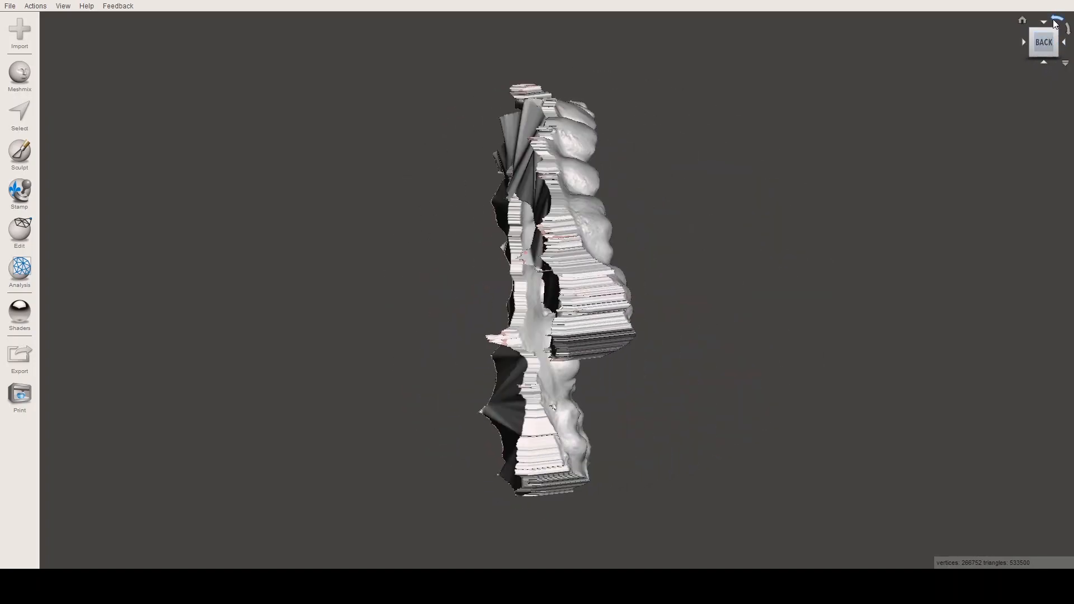
pyautogui.moveTo(829, 112); pyautogui.dragTo(438, 169, button='right')
pyautogui.moveTo(595, 187); pyautogui.dragTo(506, 115, button='right')
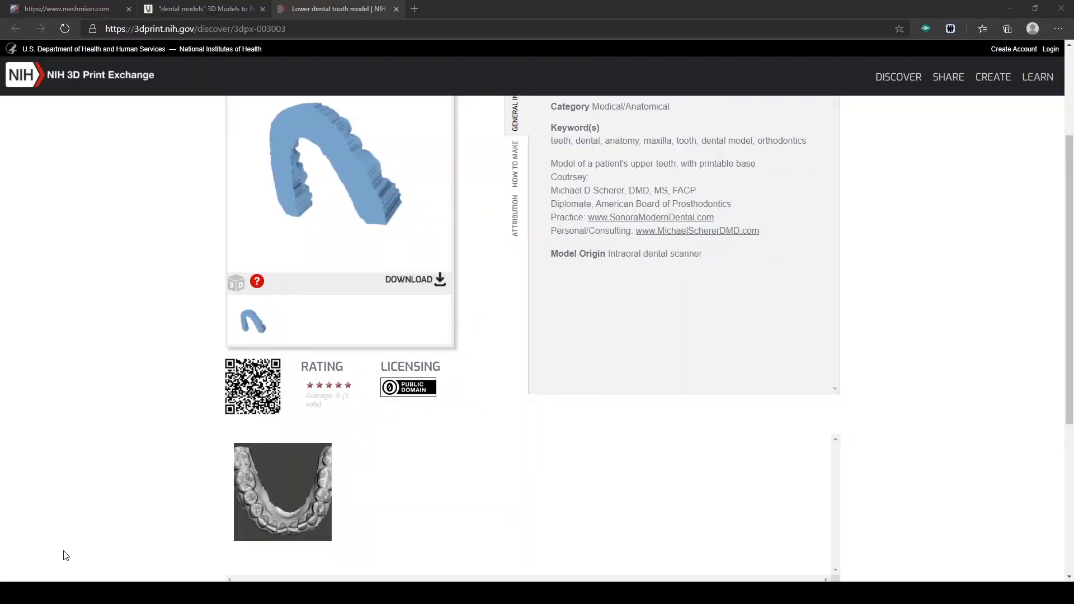
# - Switch to the browser and open the download page of the Meshmixer website
pyautogui.click(61, 8)
pyautogui.scroll(-2, 459, 242)
pyautogui.scroll(2, 654, 202)
pyautogui.click(995, 68)
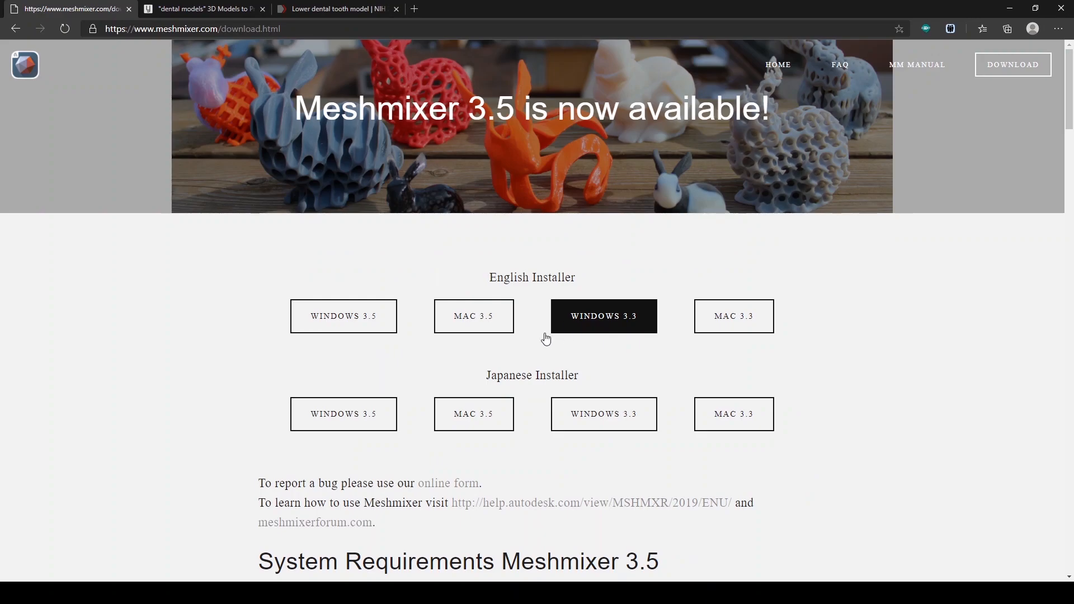
# - Examine the English and Japanese installer options for Windows and Mac and the system requirements
pyautogui.scroll(-2, 358, 313)
pyautogui.scroll(-4, 348, 333)
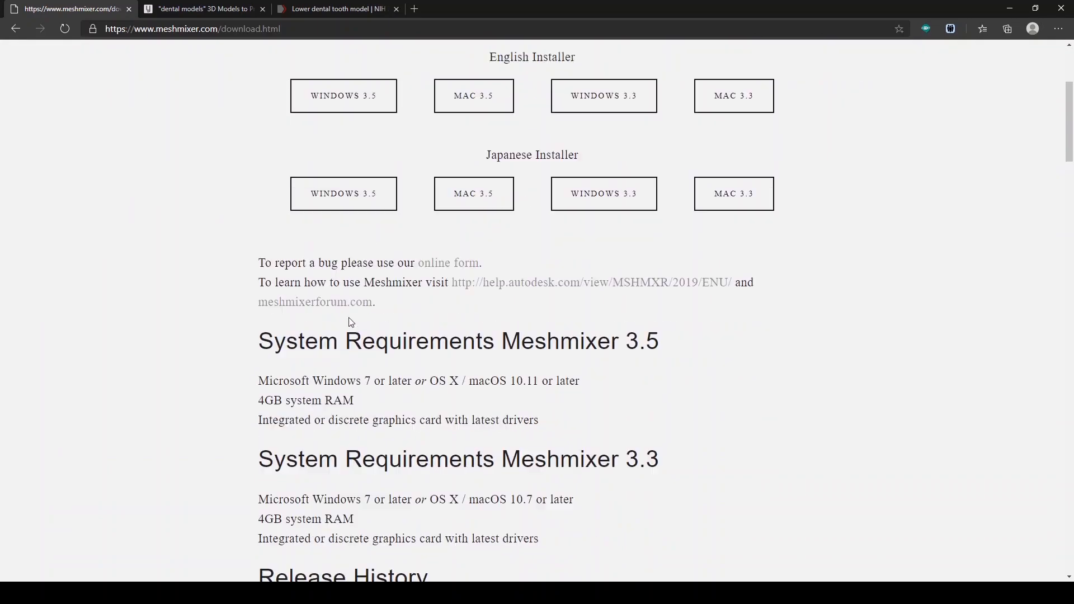
pyautogui.scroll(4, 471, 301)
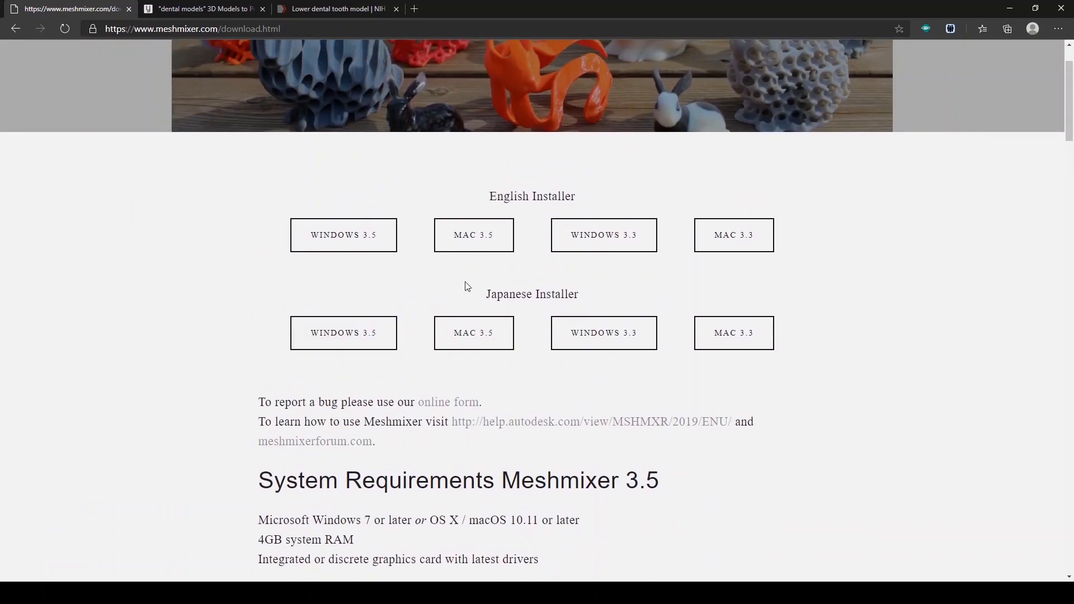
pyautogui.moveTo(478, 196); pyautogui.dragTo(557, 191)
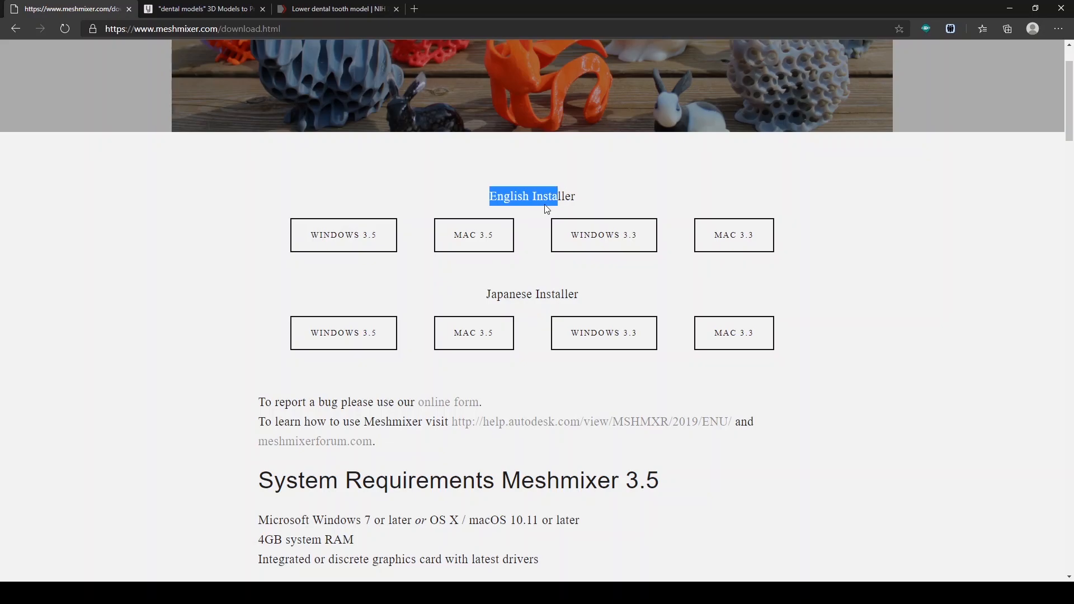
pyautogui.click(511, 194)
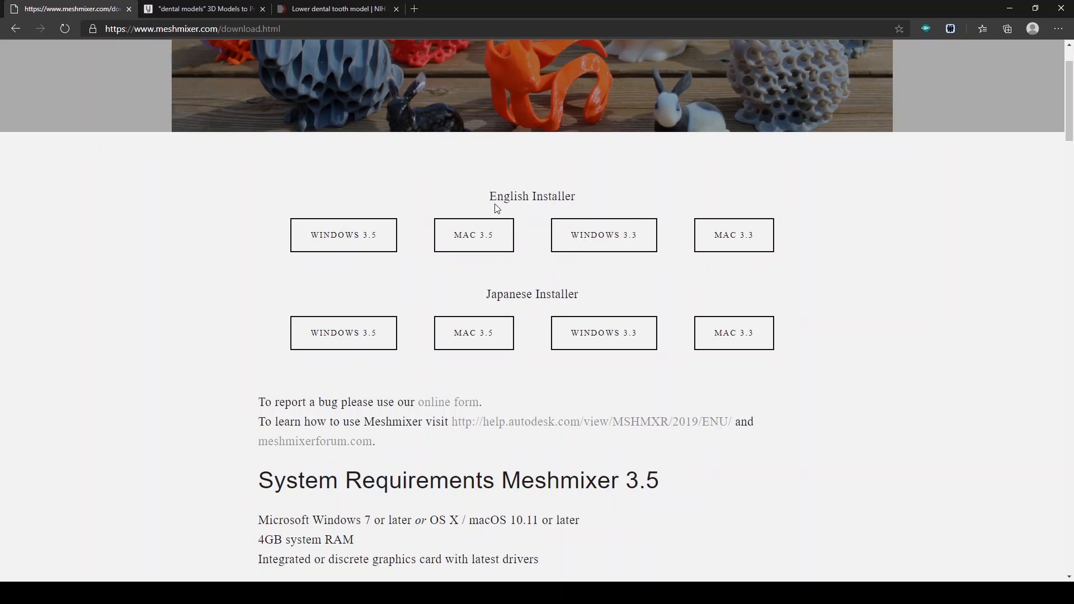
pyautogui.moveTo(488, 202); pyautogui.dragTo(566, 294)
pyautogui.scroll(2, 571, 287)
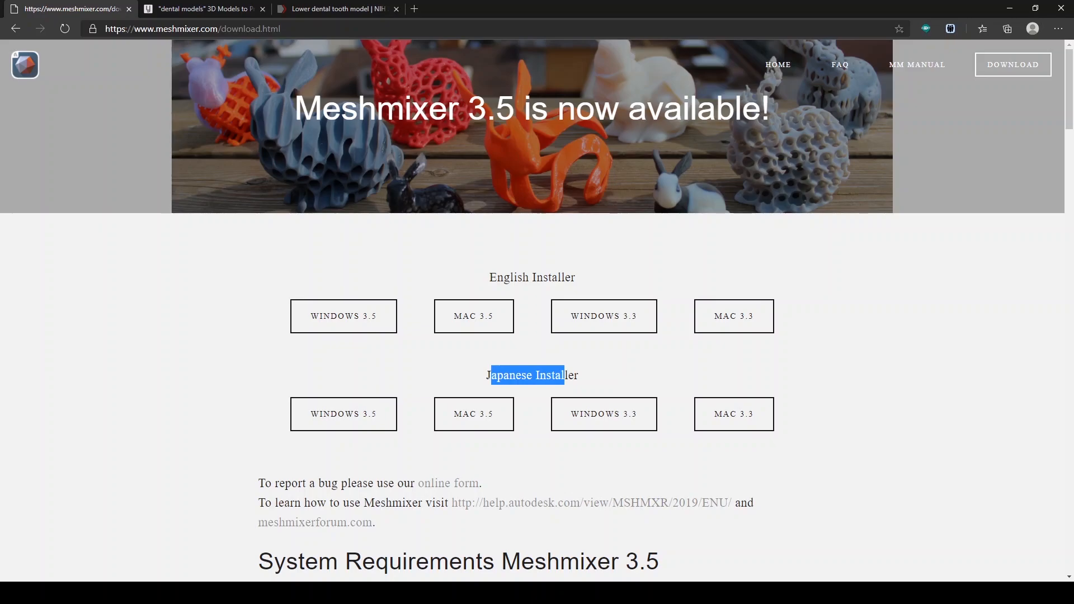
# - Return to Meshmixer, leave the Select tool and orbit the mandibular model to examine its end faces and inner side
pyautogui.hotkey('alt', 'Tab')
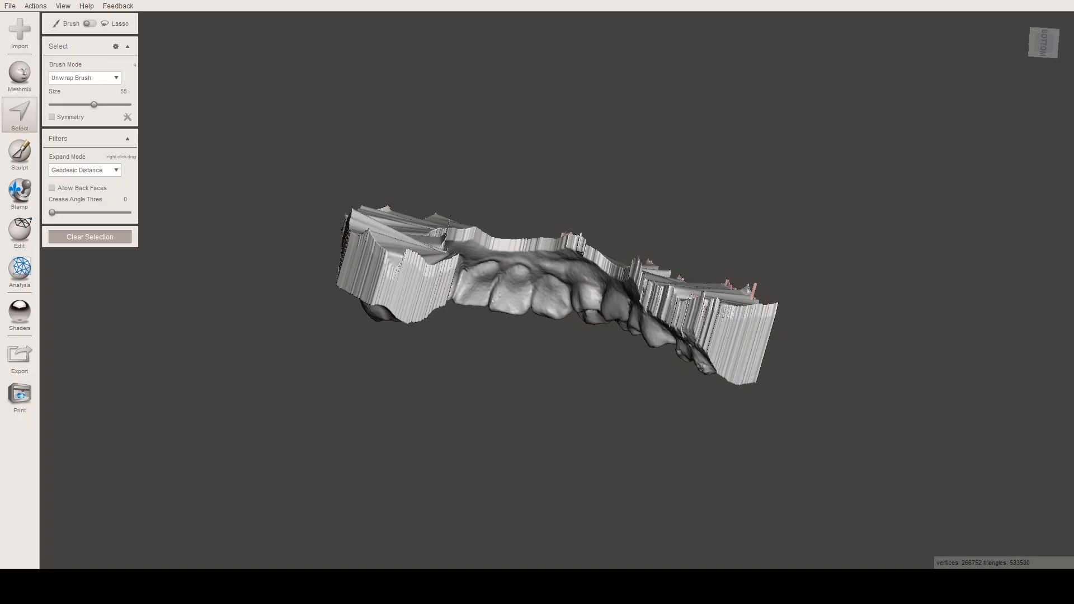
pyautogui.moveTo(615, 279); pyautogui.dragTo(583, 258, button='right')
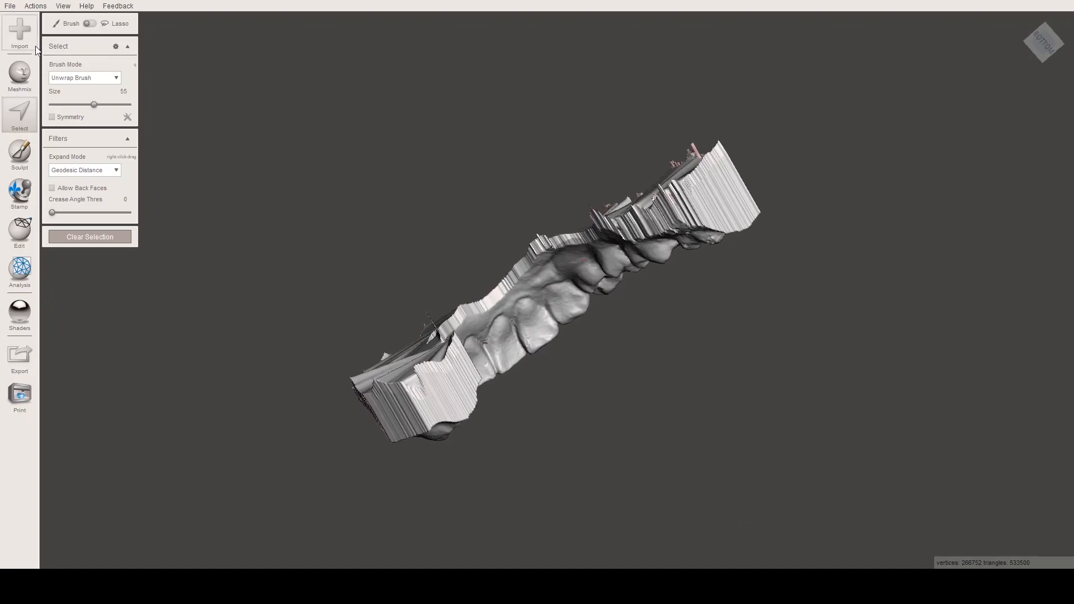
pyautogui.click(27, 110)
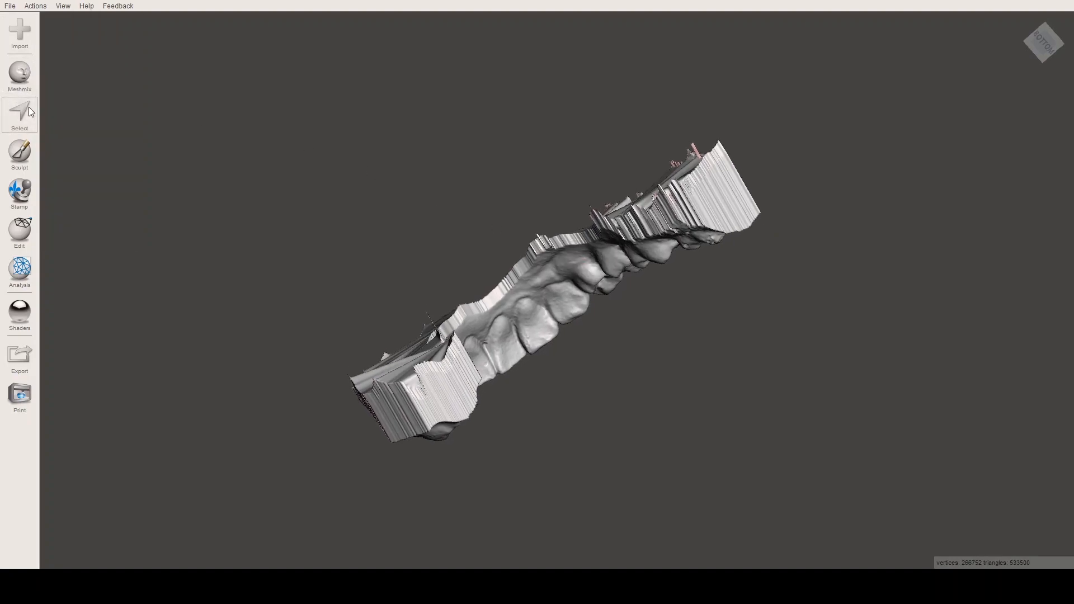
pyautogui.moveTo(533, 291); pyautogui.dragTo(584, 200, button='right')
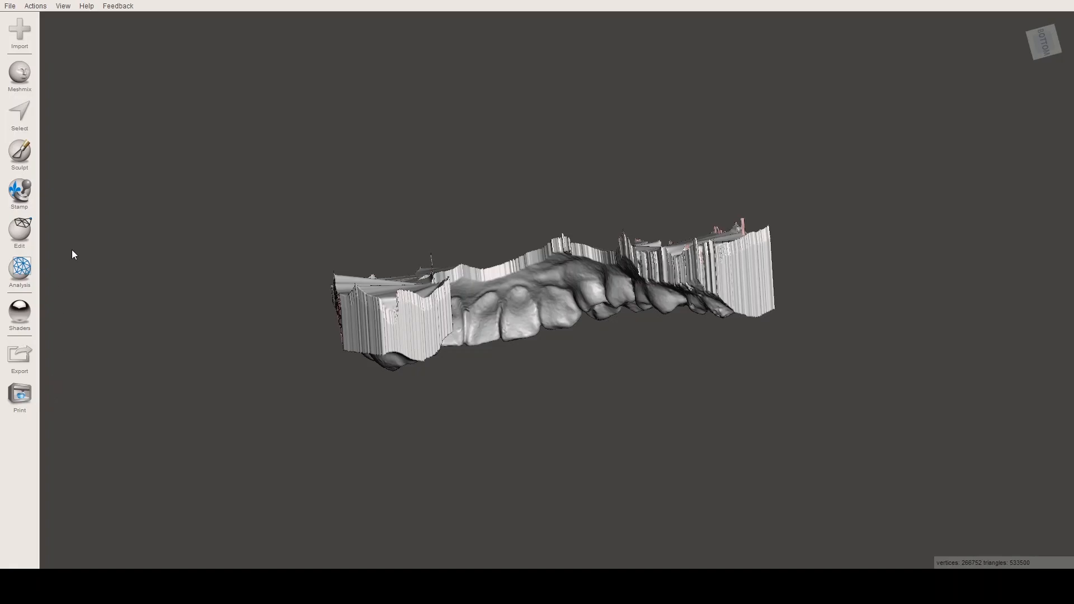
pyautogui.moveTo(233, 277); pyautogui.dragTo(386, 255, button='right')
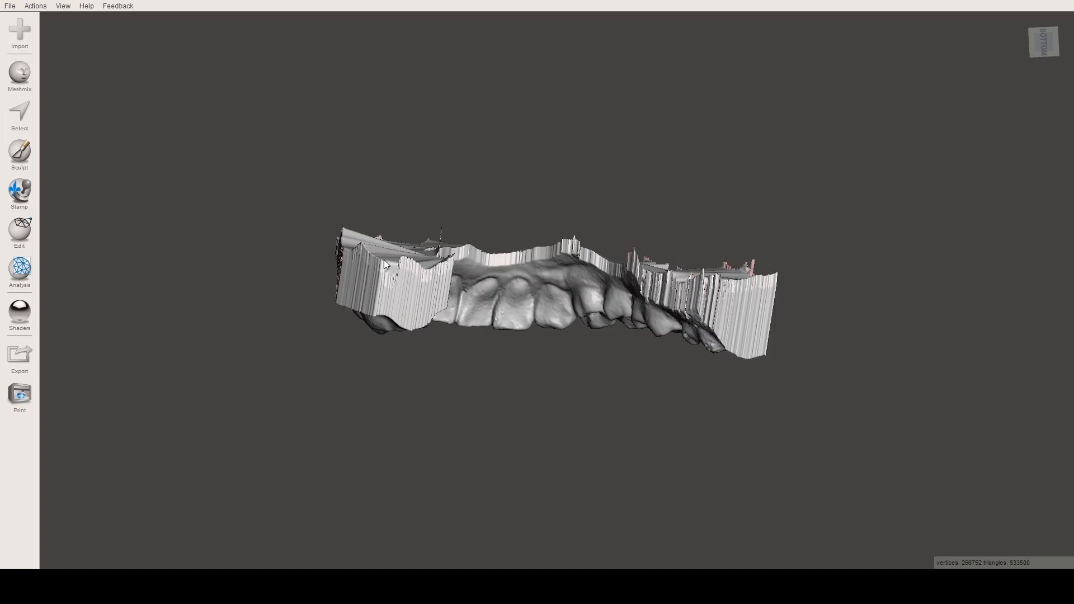
pyautogui.moveTo(329, 263); pyautogui.dragTo(417, 211, button='right')
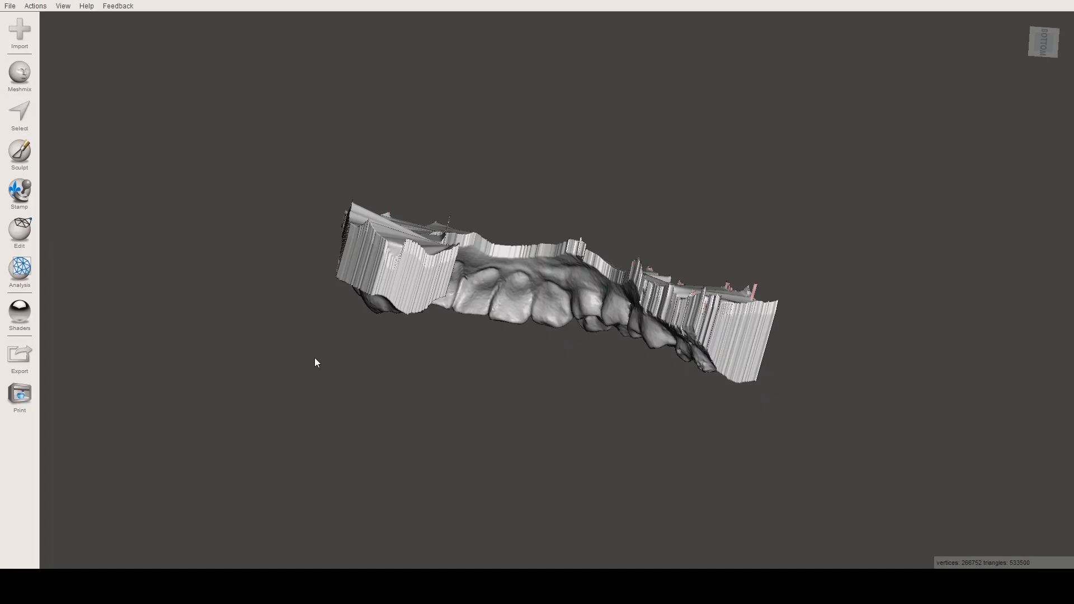
pyautogui.moveTo(422, 340); pyautogui.dragTo(369, 234, button='right')
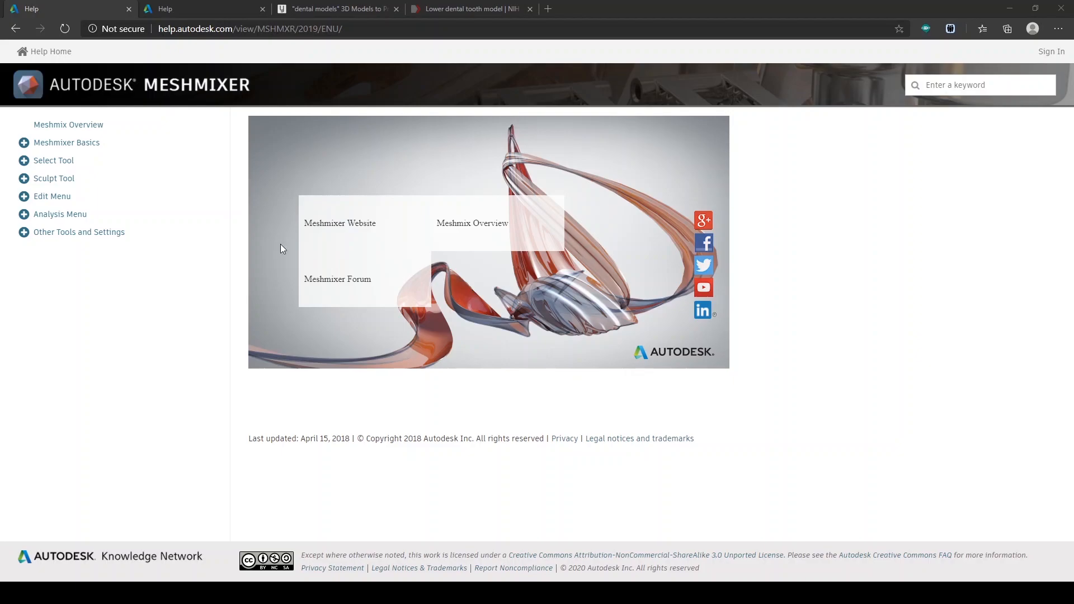
# - Switch to the browser, search the web for meshmixer and open the official Meshmixer website
pyautogui.click(387, 25)
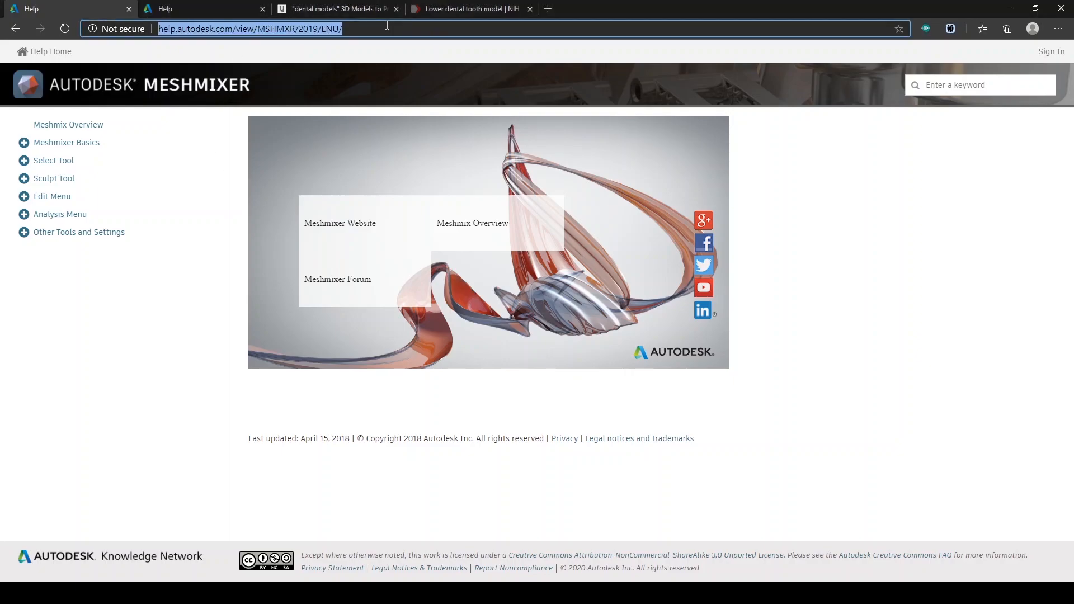
pyautogui.write('mesh')
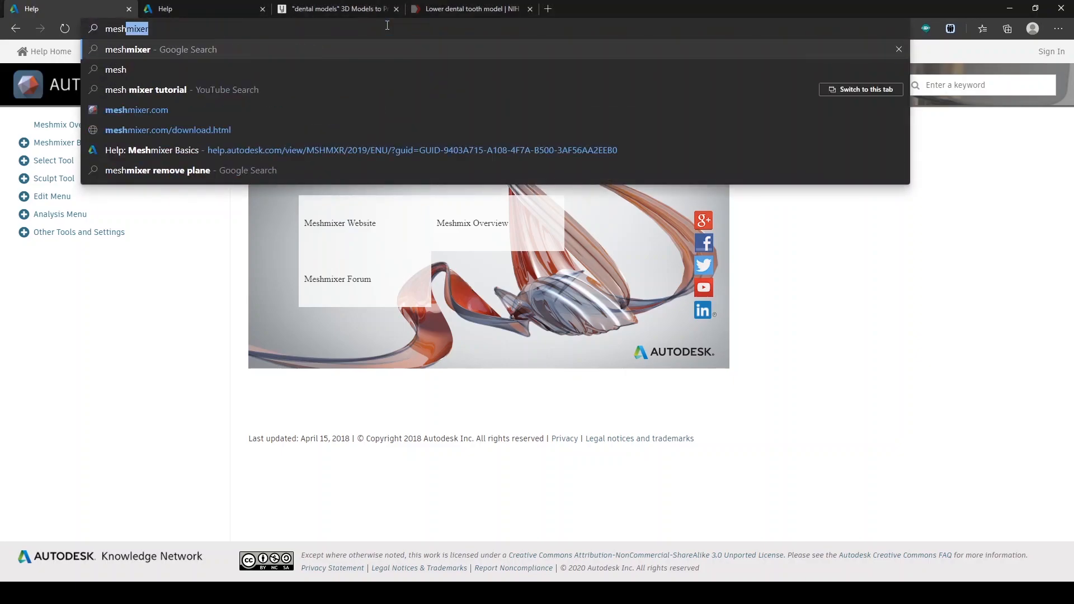
pyautogui.press('Return')
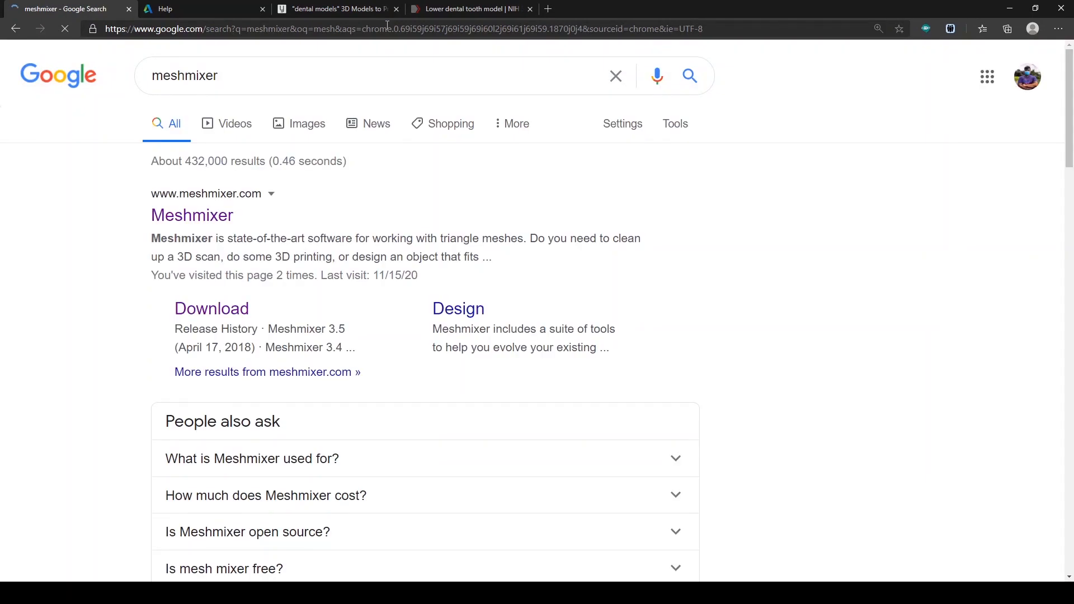
pyautogui.click(173, 215)
# - Look through the Meshmixer home page and open the MM Manual
pyautogui.scroll(-3, 477, 317)
pyautogui.scroll(3, 478, 319)
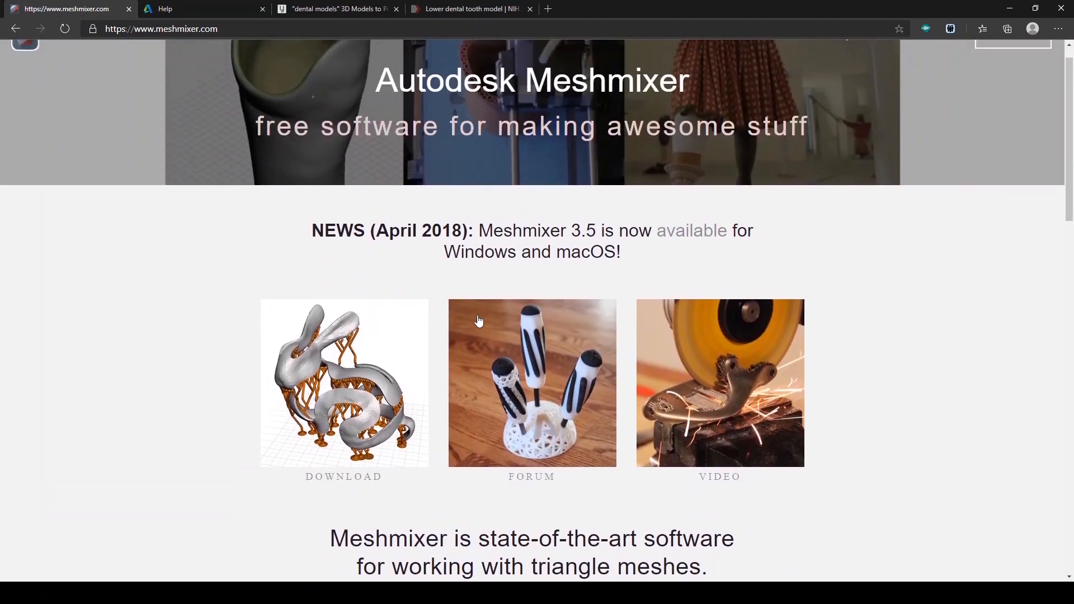
pyautogui.scroll(-4, 781, 229)
pyautogui.scroll(4, 779, 230)
pyautogui.scroll(-4, 779, 227)
pyautogui.scroll(4, 781, 223)
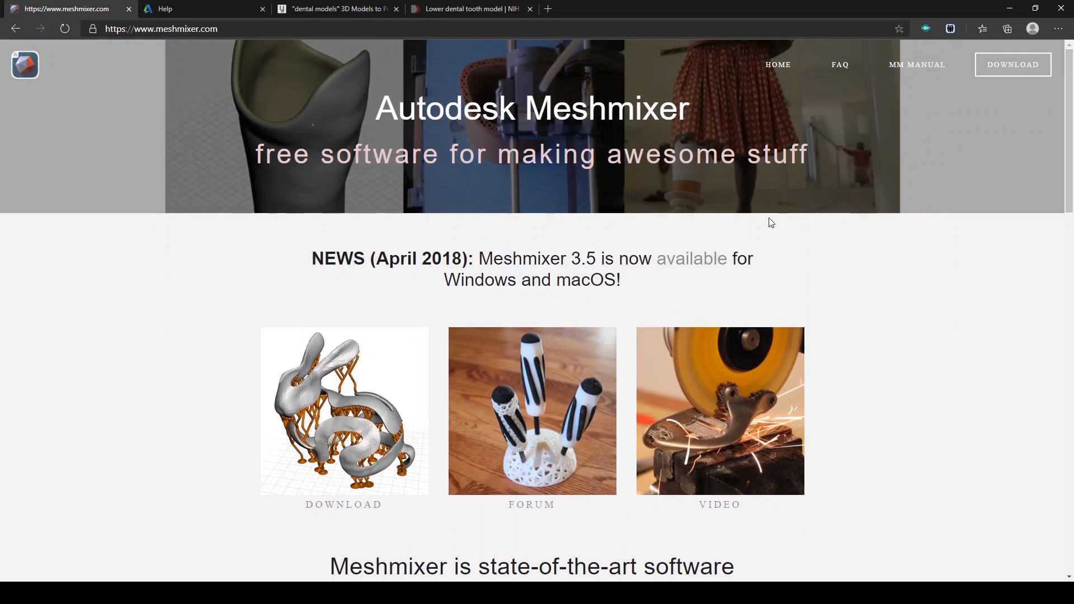
pyautogui.click(908, 66)
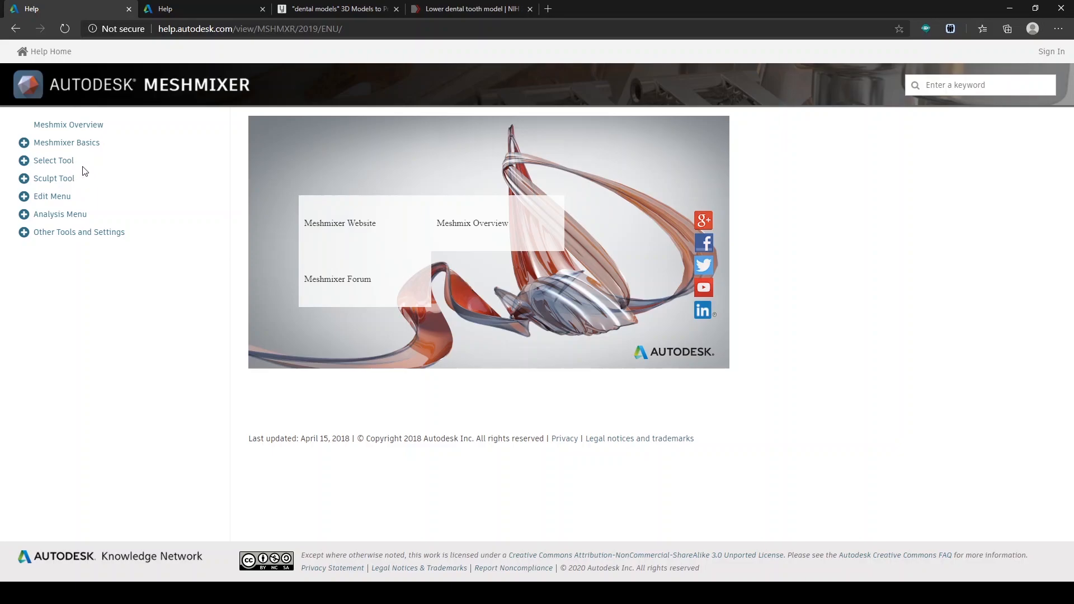
# - Open the manual's Meshmixer Basics section and look through the Select Tool, Sculpt Tool and Edit Menu topics
pyautogui.click(75, 144)
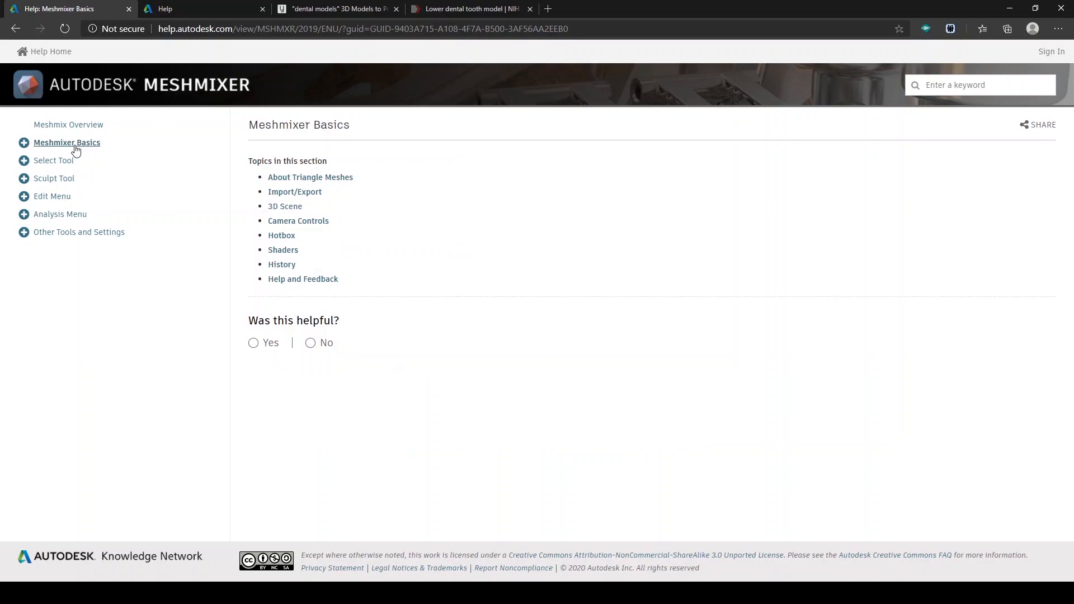
pyautogui.click(24, 162)
pyautogui.click(23, 161)
pyautogui.click(23, 179)
pyautogui.click(24, 179)
pyautogui.click(23, 196)
pyautogui.click(24, 196)
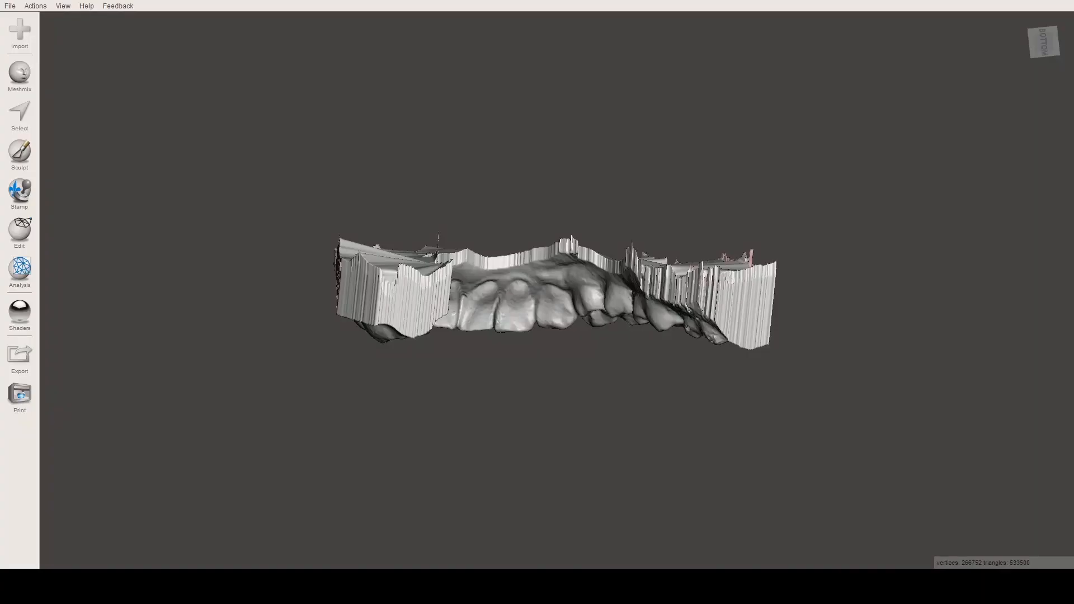
# - Switch back to Meshmixer and orbit, pan and zoom out the mandibular model to examine the whole arch
pyautogui.moveTo(750, 290); pyautogui.dragTo(619, 218, button='right')
pyautogui.moveTo(618, 213); pyautogui.dragTo(654, 231, button='middle')
pyautogui.moveTo(653, 230); pyautogui.dragTo(497, 171, button='right')
pyautogui.scroll(-3, 495, 176)
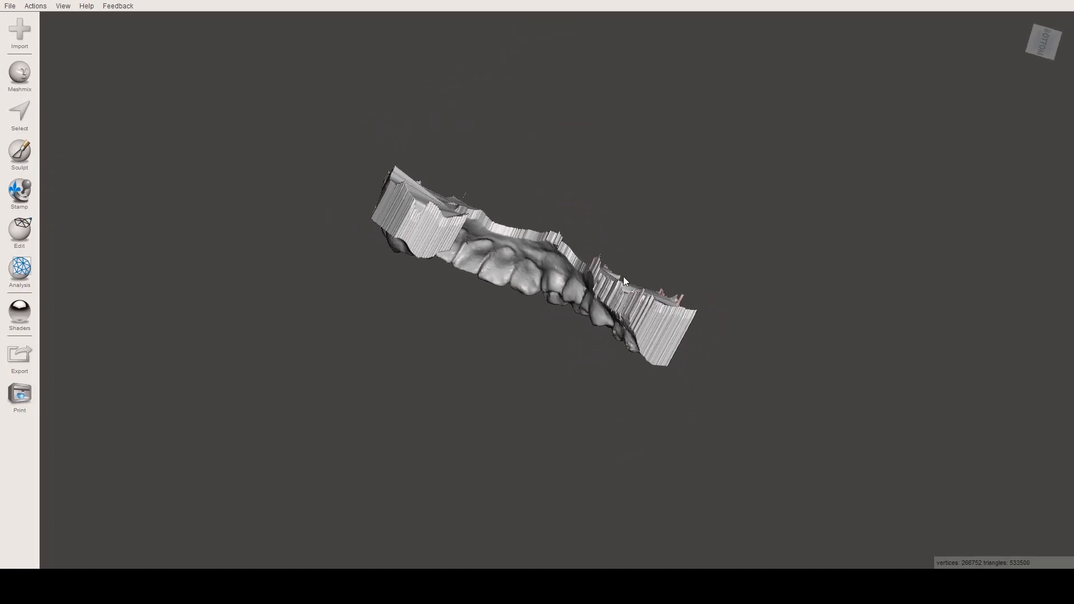
pyautogui.moveTo(639, 304); pyautogui.dragTo(454, 217, button='right')
pyautogui.moveTo(546, 218); pyautogui.dragTo(835, 132, button='right')
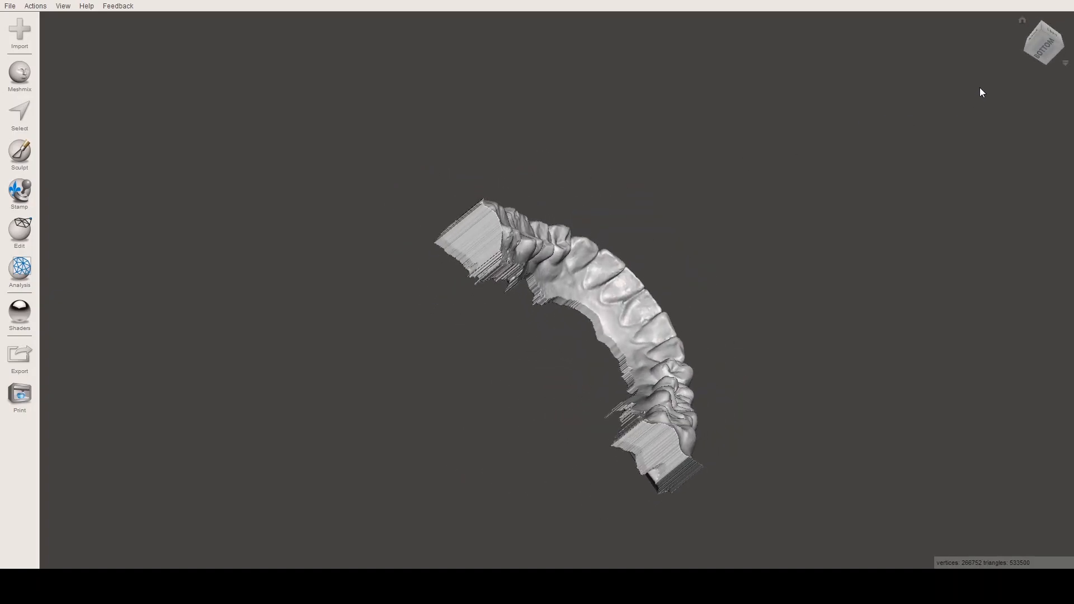
# - Snap the view to the model's standard bottom and right faces and on to the outer side of the arch
pyautogui.click(1042, 45)
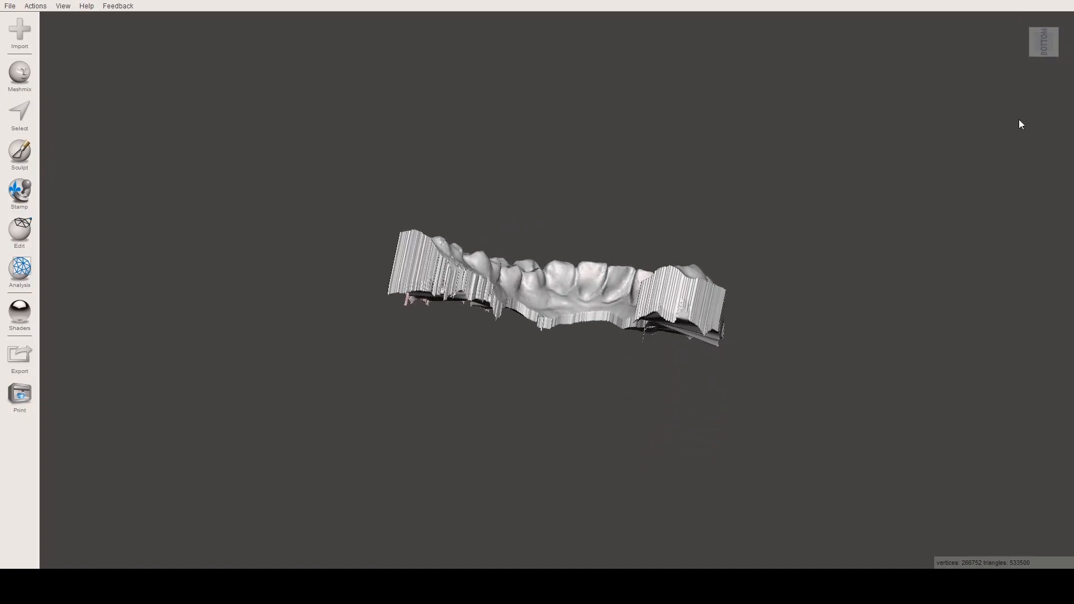
pyautogui.click(1044, 64)
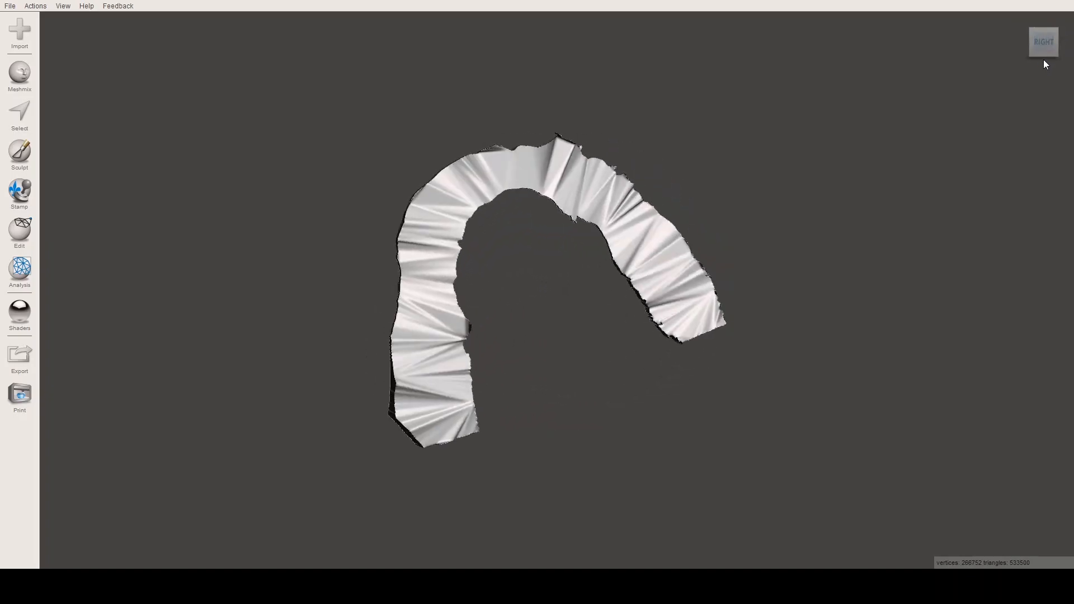
pyautogui.click(1050, 23)
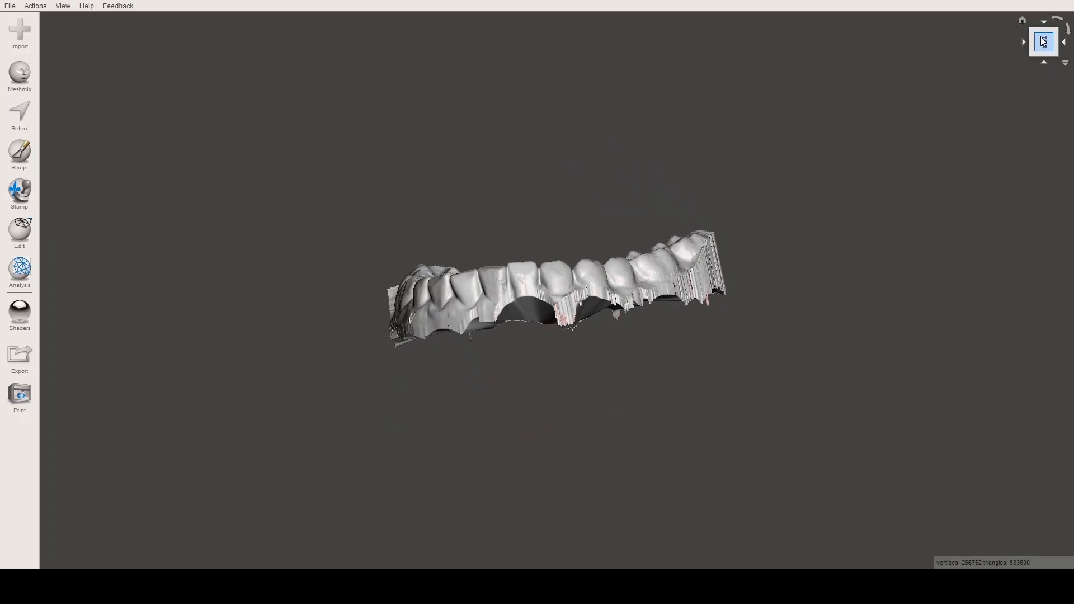
# - Snap the view through the model's standard front, back and right faces to inspect the arch from each side
pyautogui.click(1023, 43)
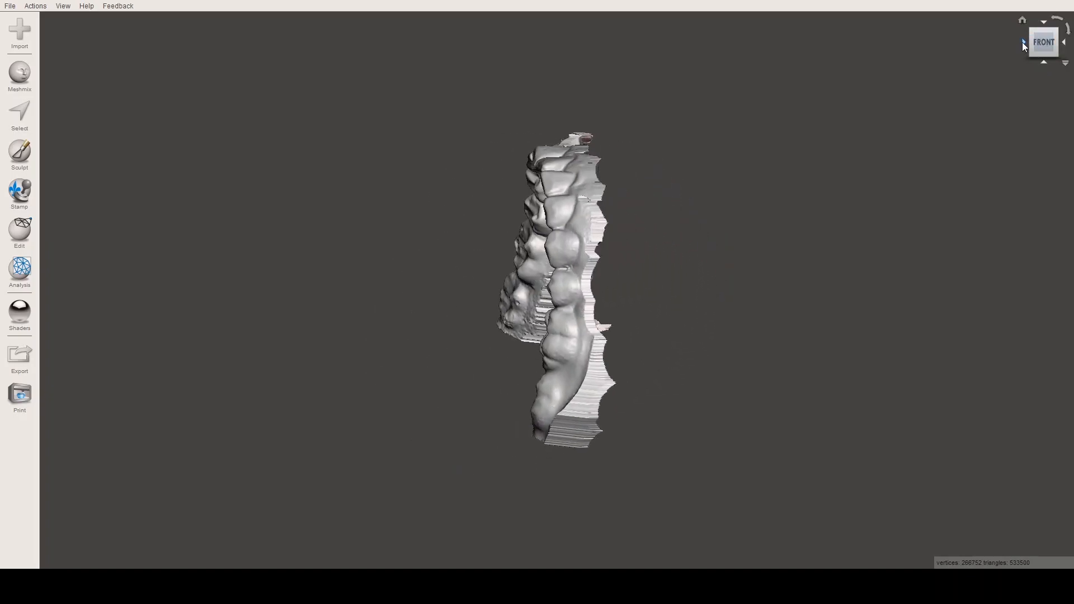
pyautogui.click(1026, 42)
pyautogui.click(1025, 39)
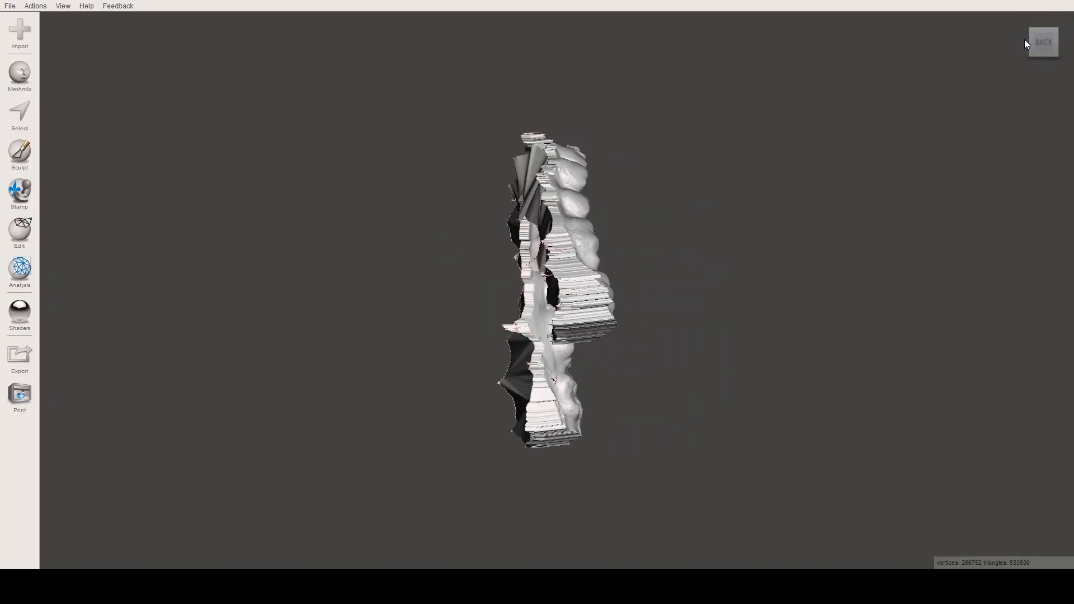
pyautogui.click(1023, 45)
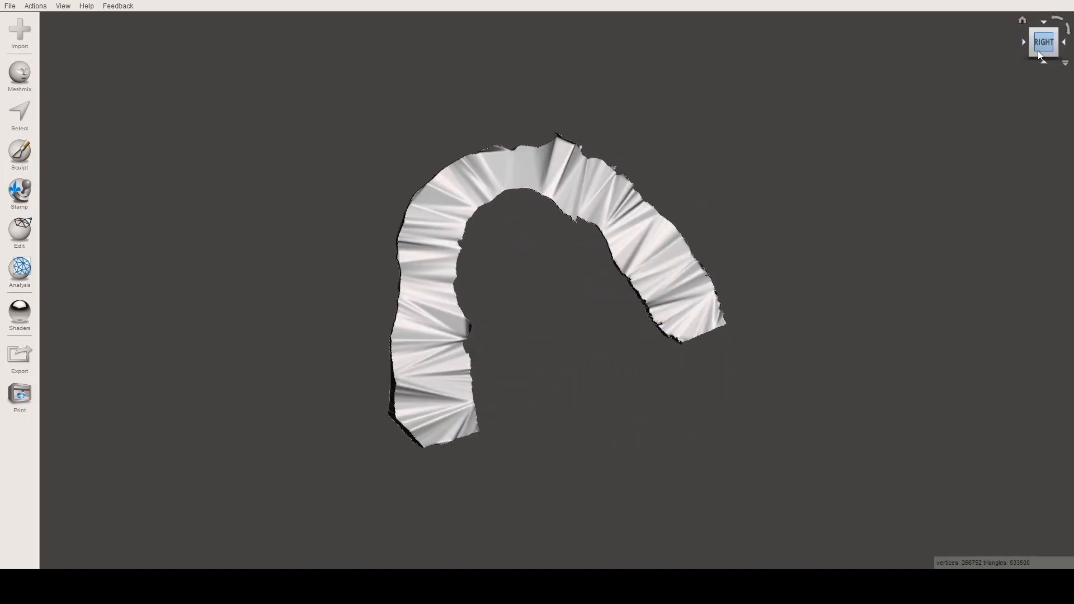
pyautogui.moveTo(1039, 60); pyautogui.dragTo(1061, 43)
pyautogui.click(1032, 46)
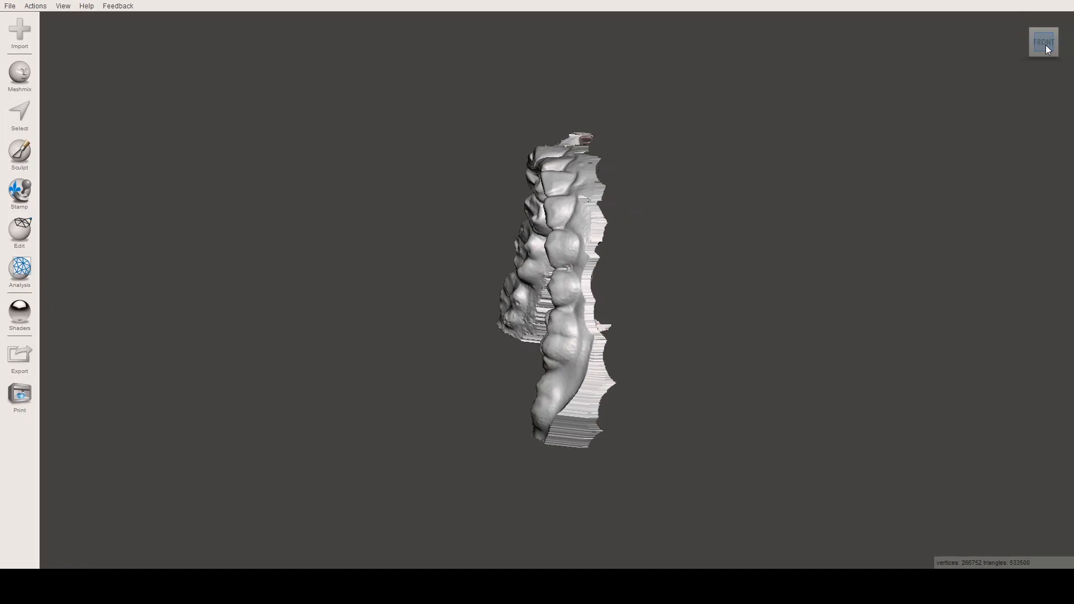
# - Orbit to the occlusal side of the teeth, snap to the right and front faces, and orbit to a tilted view
pyautogui.moveTo(673, 140); pyautogui.dragTo(710, 175, button='right')
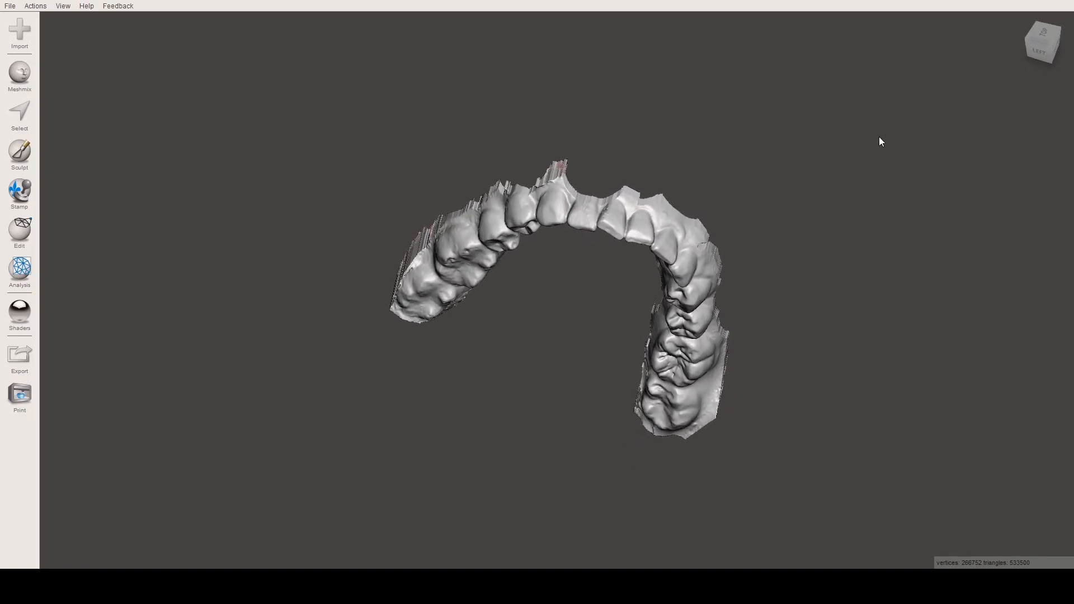
pyautogui.click(1042, 49)
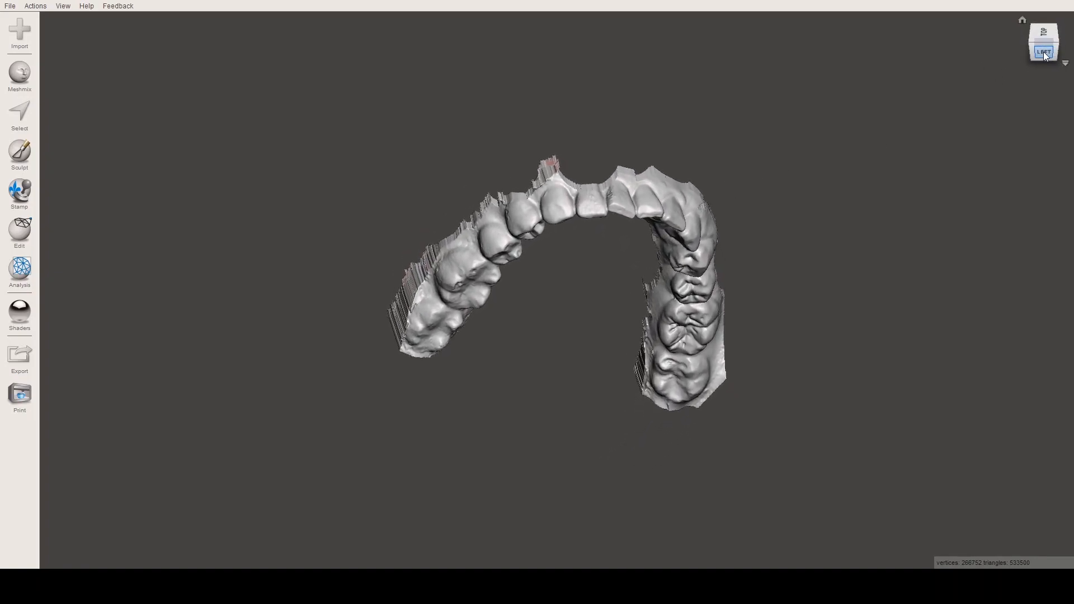
pyautogui.click(1033, 46)
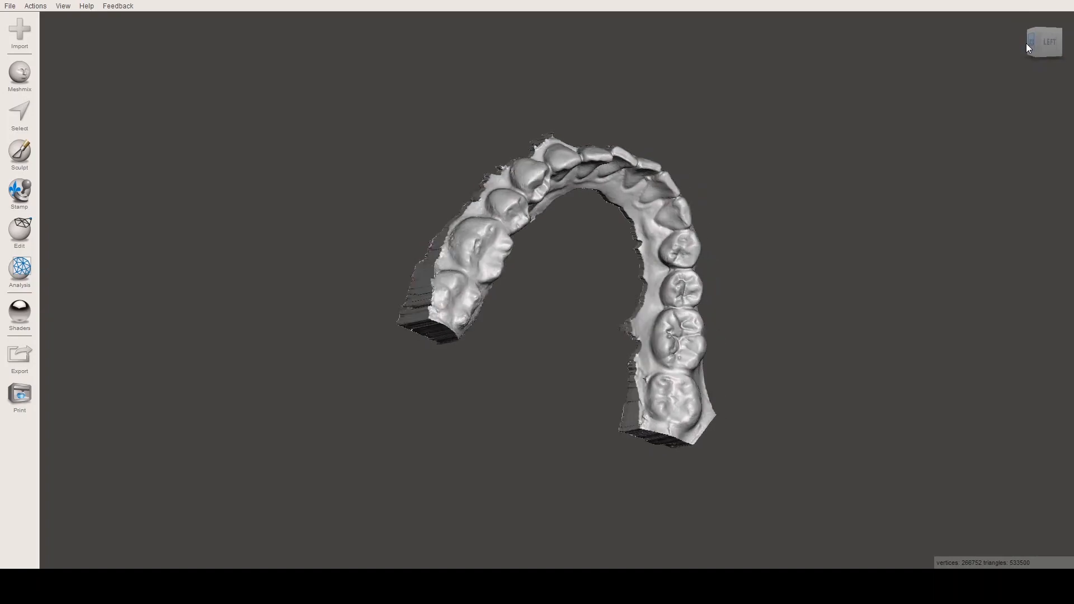
pyautogui.click(1030, 43)
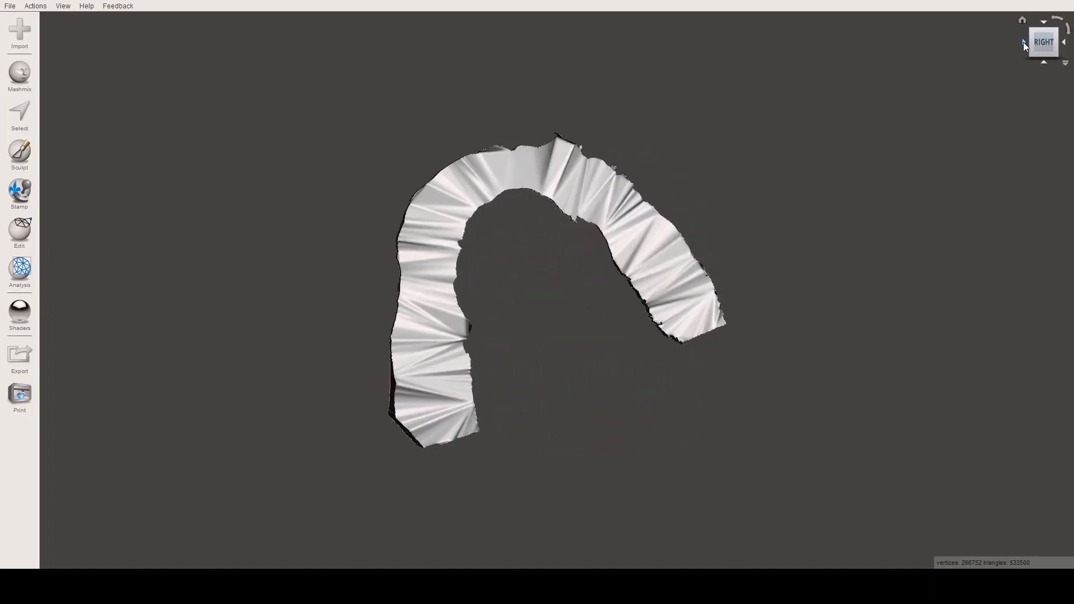
pyautogui.click(1040, 49)
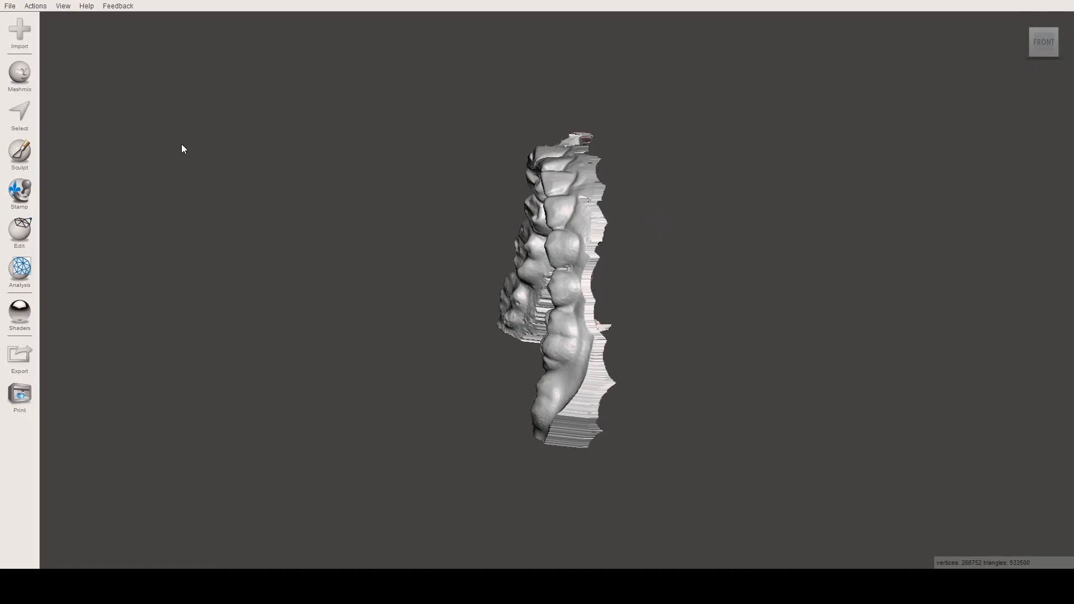
pyautogui.moveTo(581, 380); pyautogui.dragTo(859, 354, button='right')
pyautogui.moveTo(742, 381); pyautogui.dragTo(991, 69, button='right')
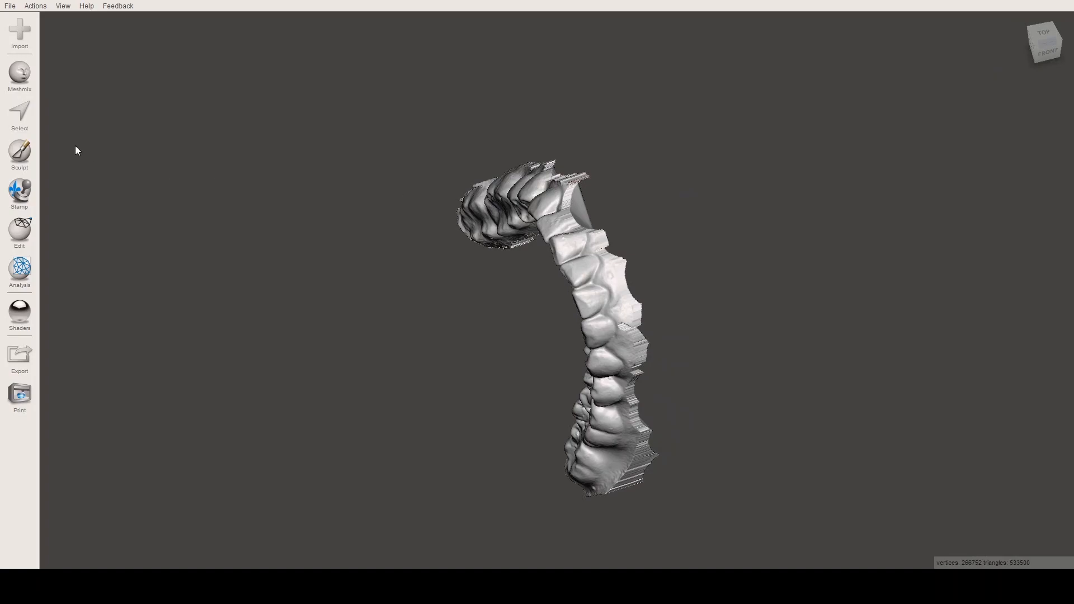
# - Brush-select part of the teeth with the Select tool's Unwrap Brush and extend the selection to the entire arch mesh
pyautogui.click(19, 118)
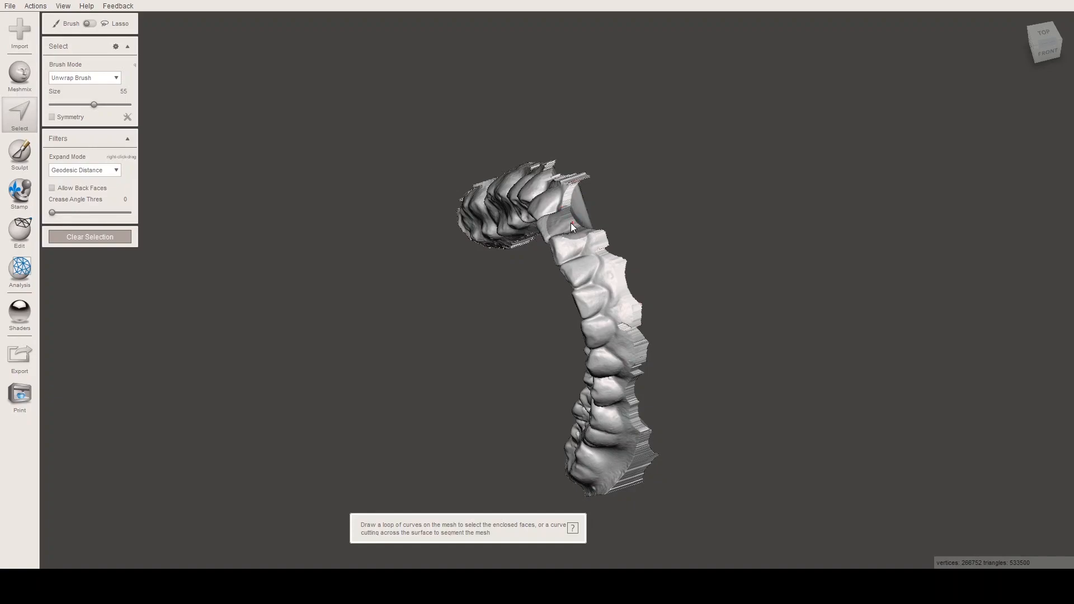
pyautogui.moveTo(556, 209); pyautogui.dragTo(513, 182)
pyautogui.moveTo(567, 276); pyautogui.dragTo(476, 221)
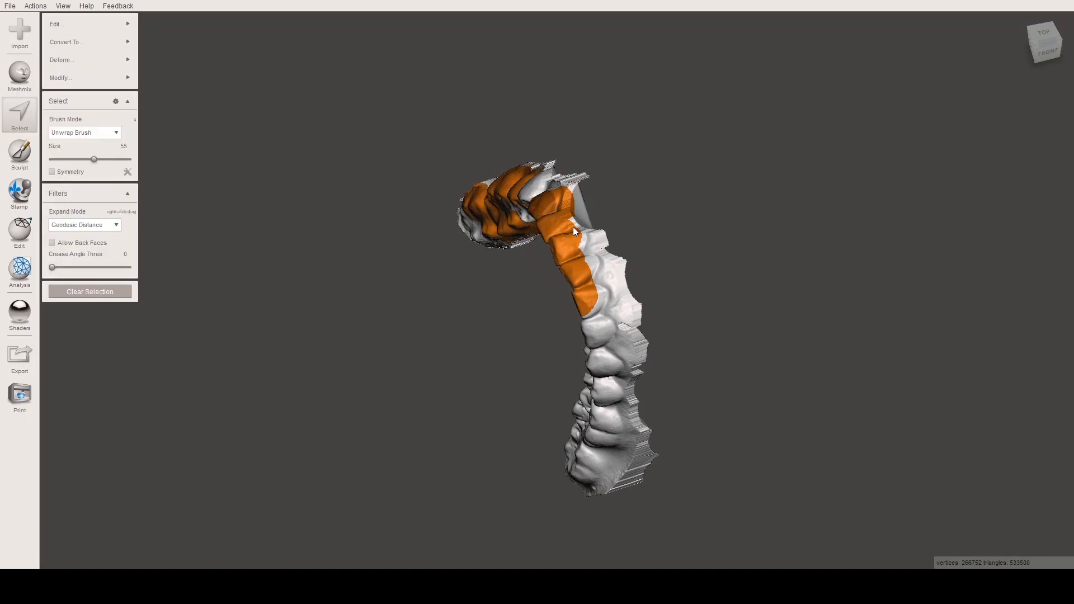
pyautogui.doubleClick(529, 222)
pyautogui.moveTo(528, 222); pyautogui.dragTo(475, 196, button='right')
pyautogui.moveTo(570, 284); pyautogui.dragTo(566, 187, button='right')
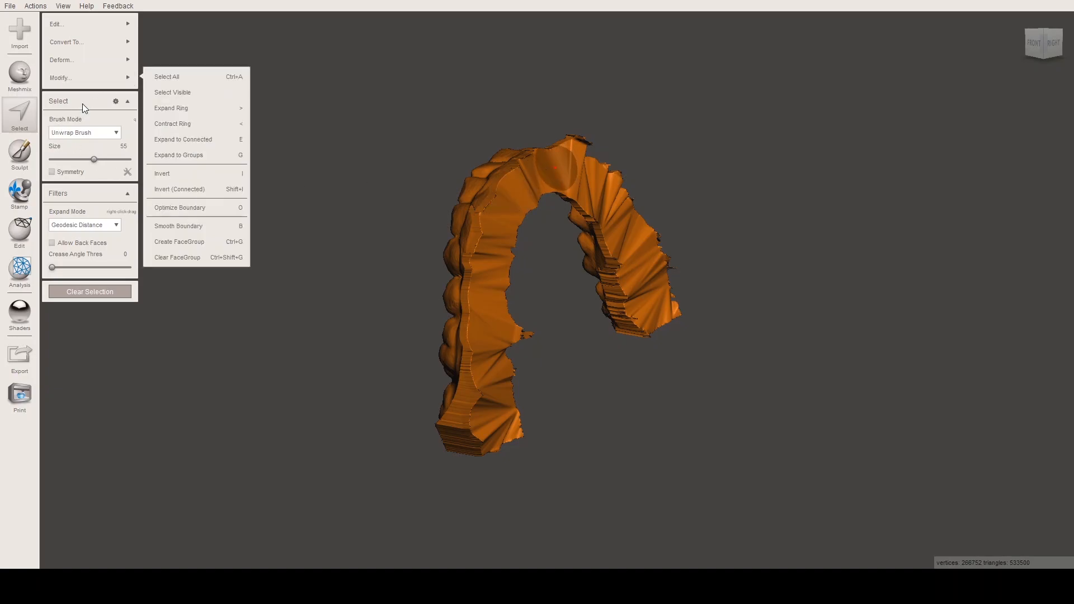
# - Start Transform on the selected arch, move it up slightly and rotate it so the base faces up and the teeth down
pyautogui.moveTo(94, 28)
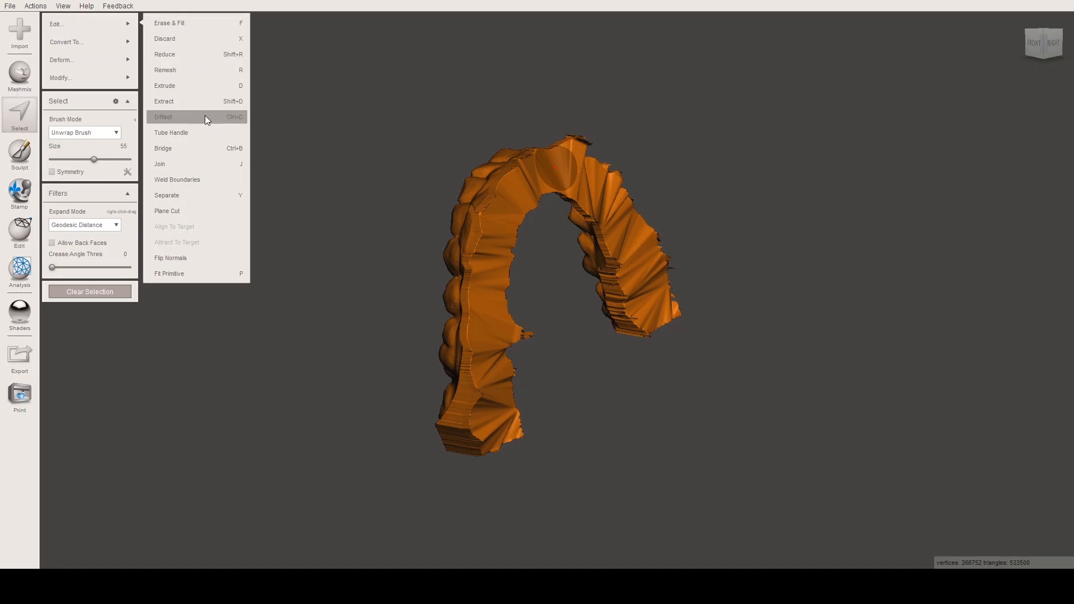
pyautogui.moveTo(97, 63)
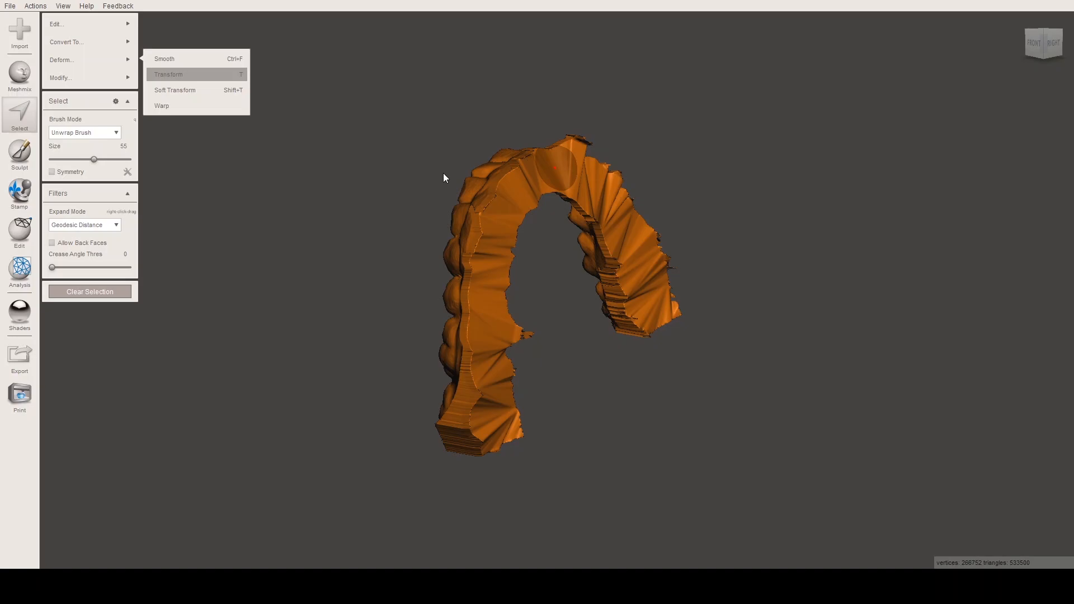
pyautogui.press('t')
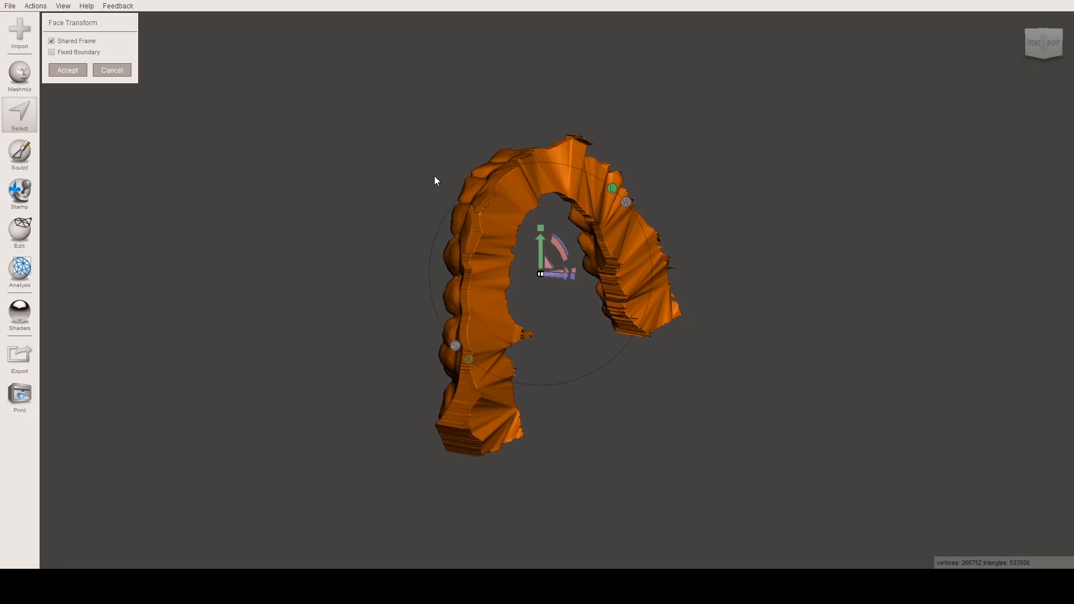
pyautogui.moveTo(542, 273); pyautogui.dragTo(539, 266)
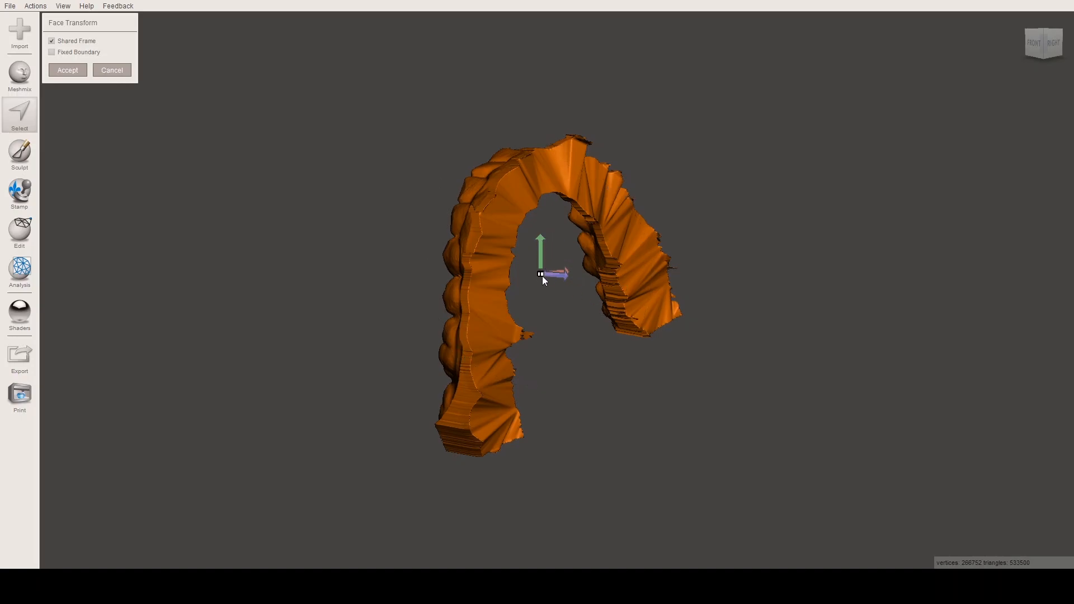
pyautogui.moveTo(544, 274); pyautogui.dragTo(548, 218)
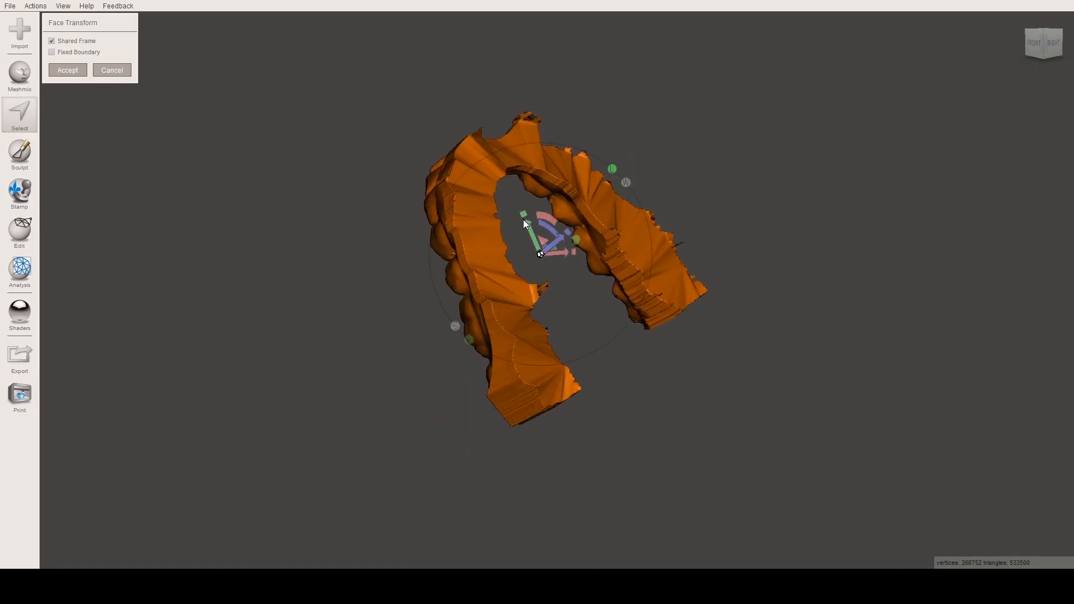
pyautogui.moveTo(559, 236); pyautogui.dragTo(540, 229)
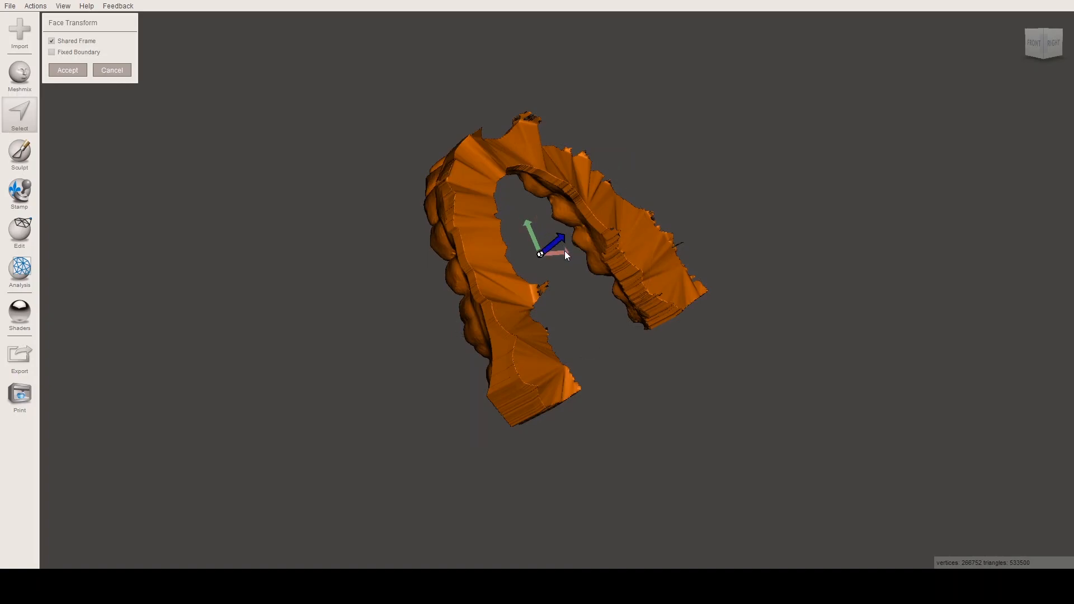
pyautogui.moveTo(531, 231); pyautogui.dragTo(508, 242)
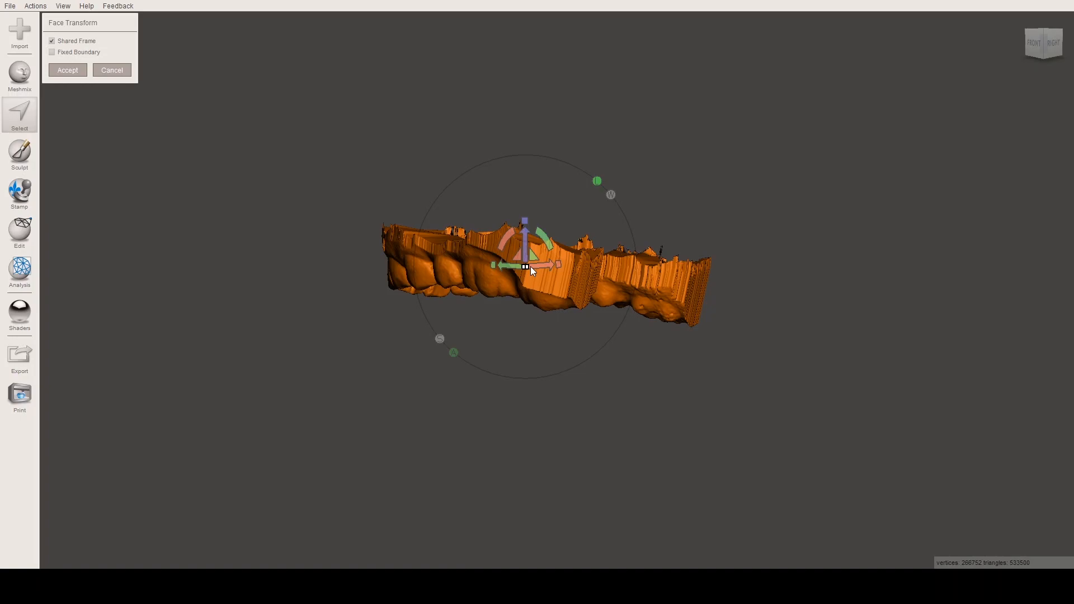
# - Shift the selected arch a short distance along the red axis of the transform gizmo
pyautogui.moveTo(531, 266); pyautogui.dragTo(580, 270)
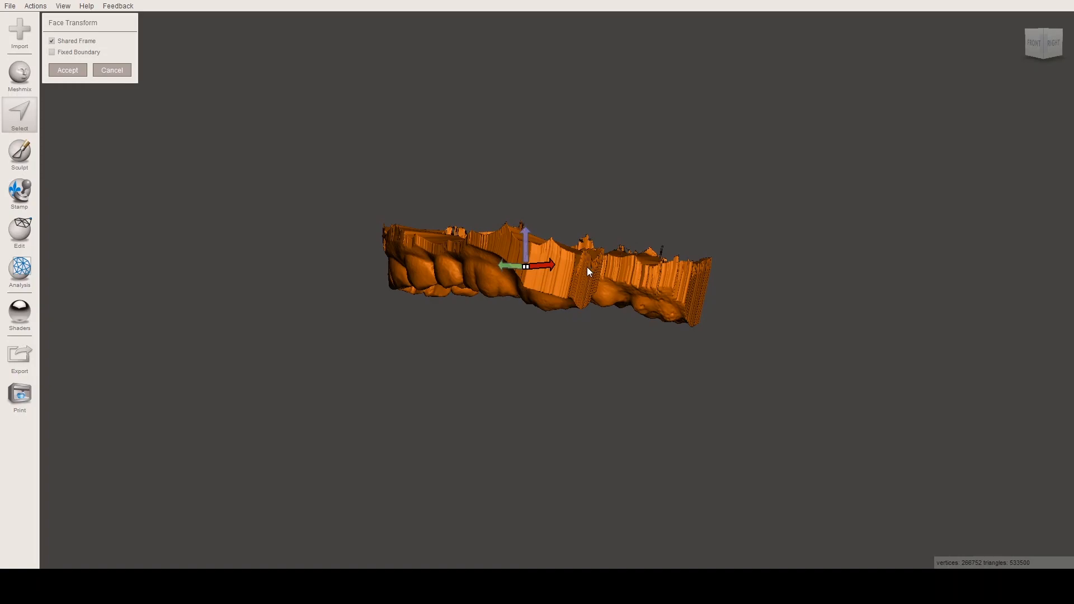
pyautogui.moveTo(585, 265); pyautogui.dragTo(533, 248)
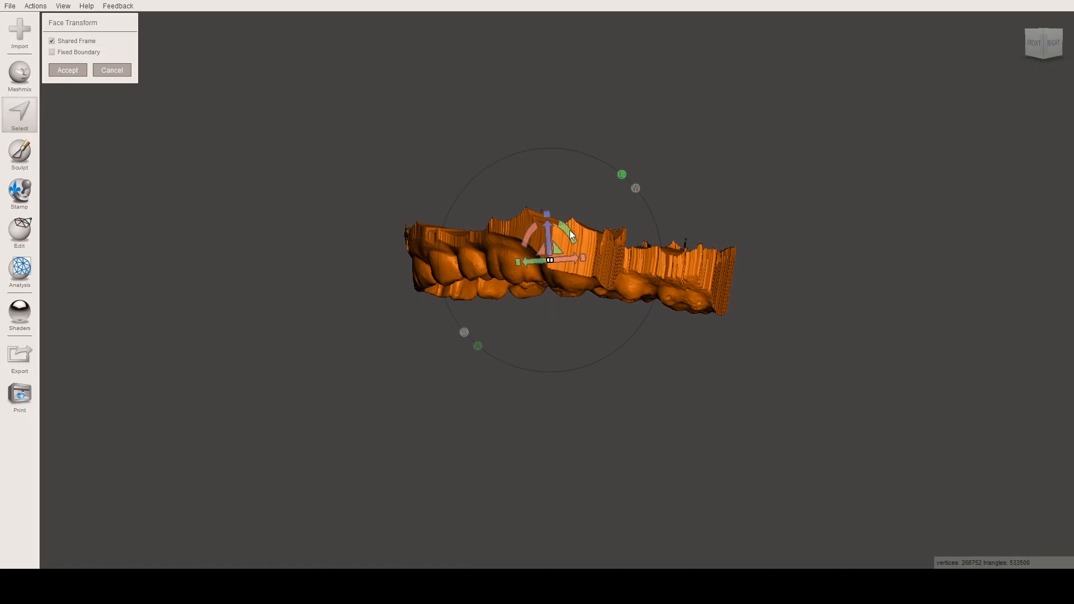
pyautogui.moveTo(556, 250); pyautogui.dragTo(593, 261)
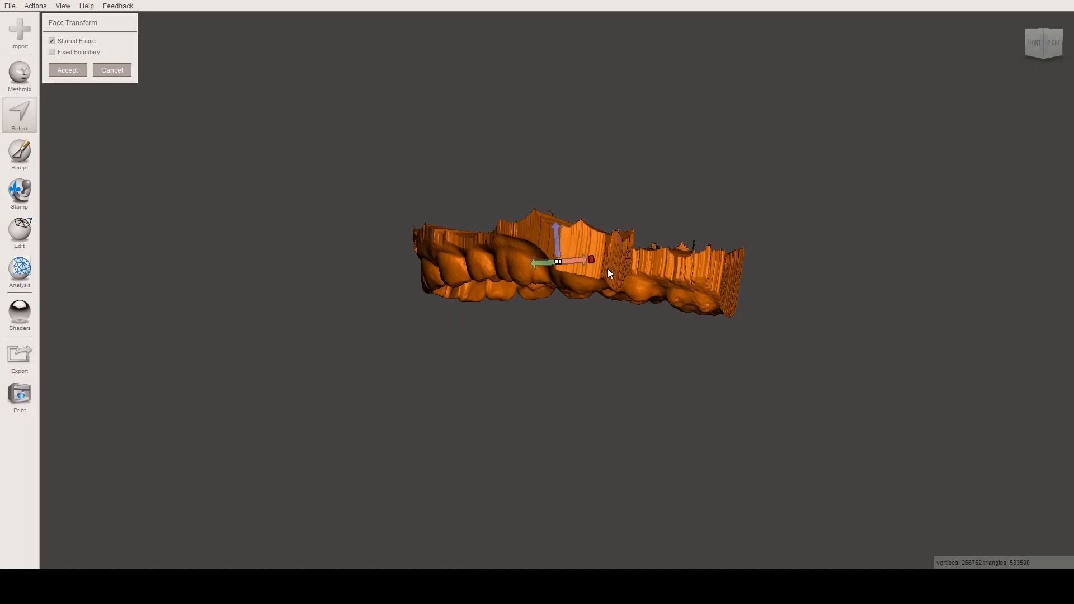
# - Stretch the arch along the red axis by non-uniform scaling, and shrink it back to about its initial length
pyautogui.moveTo(608, 268)
pyautogui.mouseDown()
pyautogui.moveTo(539, 270)
pyautogui.moveTo(619, 263)
pyautogui.mouseUp()
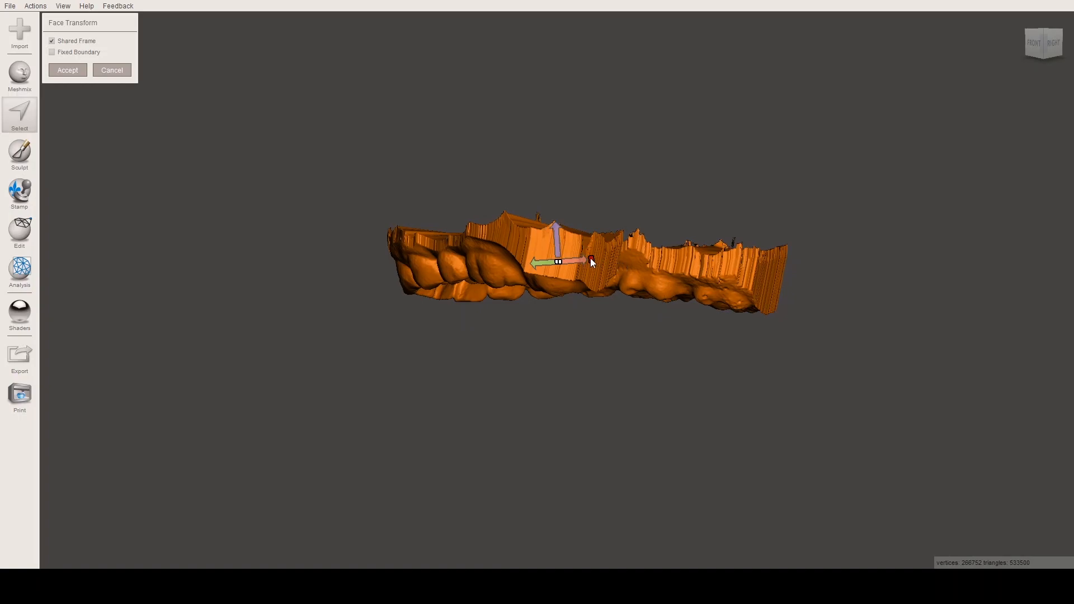
pyautogui.moveTo(590, 259); pyautogui.dragTo(641, 279)
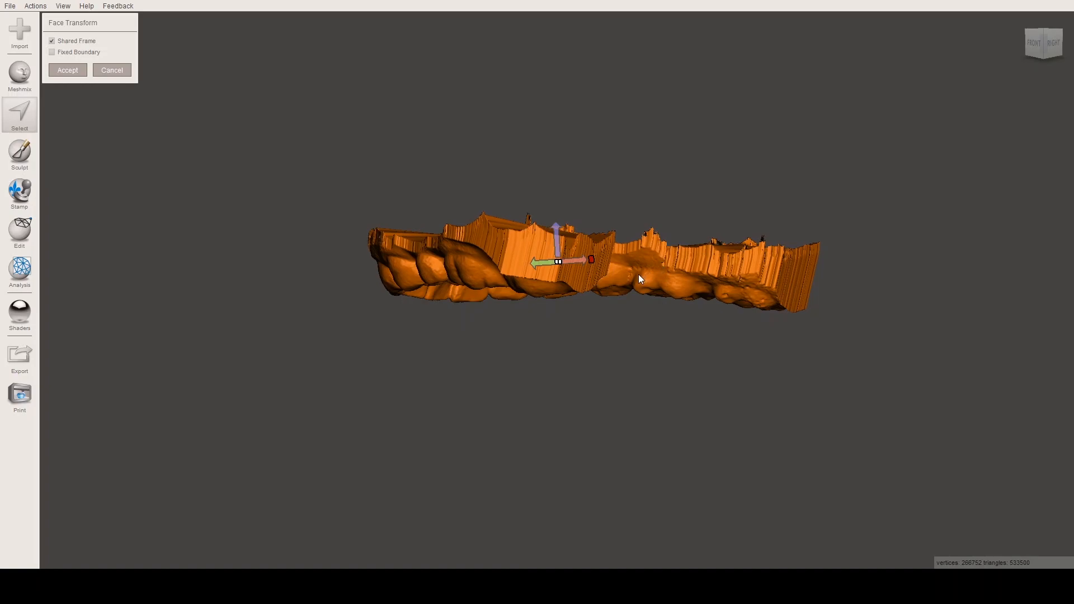
pyautogui.moveTo(593, 264); pyautogui.dragTo(593, 264)
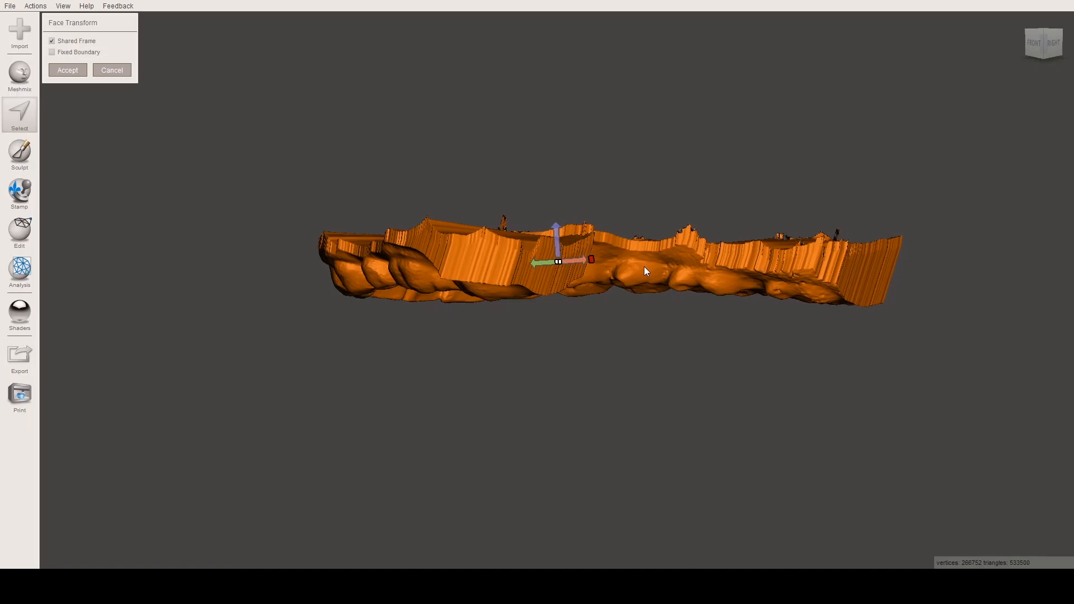
pyautogui.moveTo(590, 259)
pyautogui.mouseDown()
pyautogui.moveTo(571, 261)
pyautogui.moveTo(588, 261)
pyautogui.mouseUp()
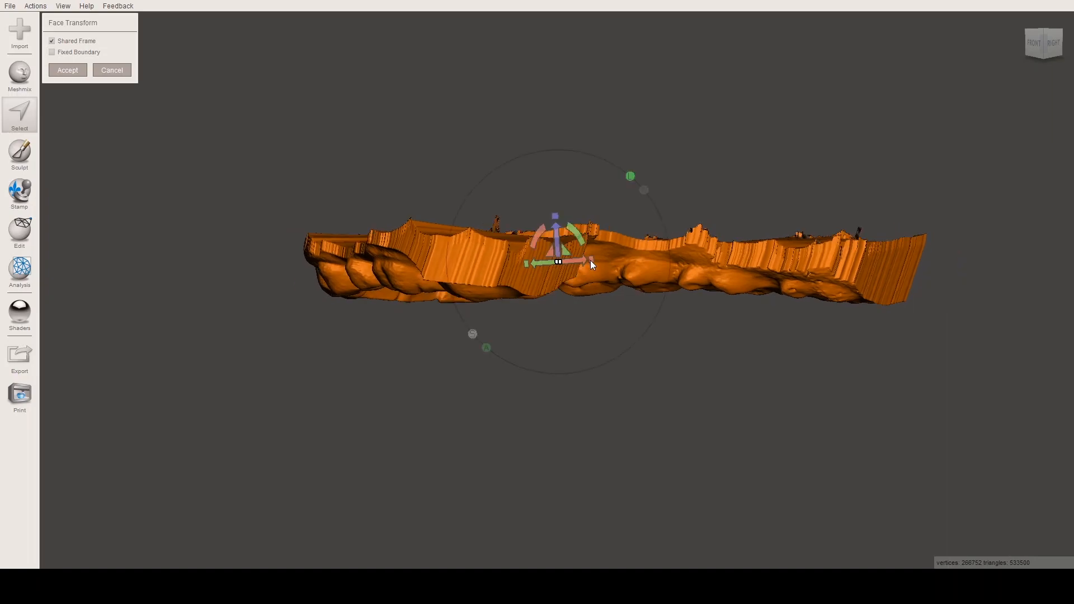
pyautogui.moveTo(590, 260); pyautogui.dragTo(572, 260)
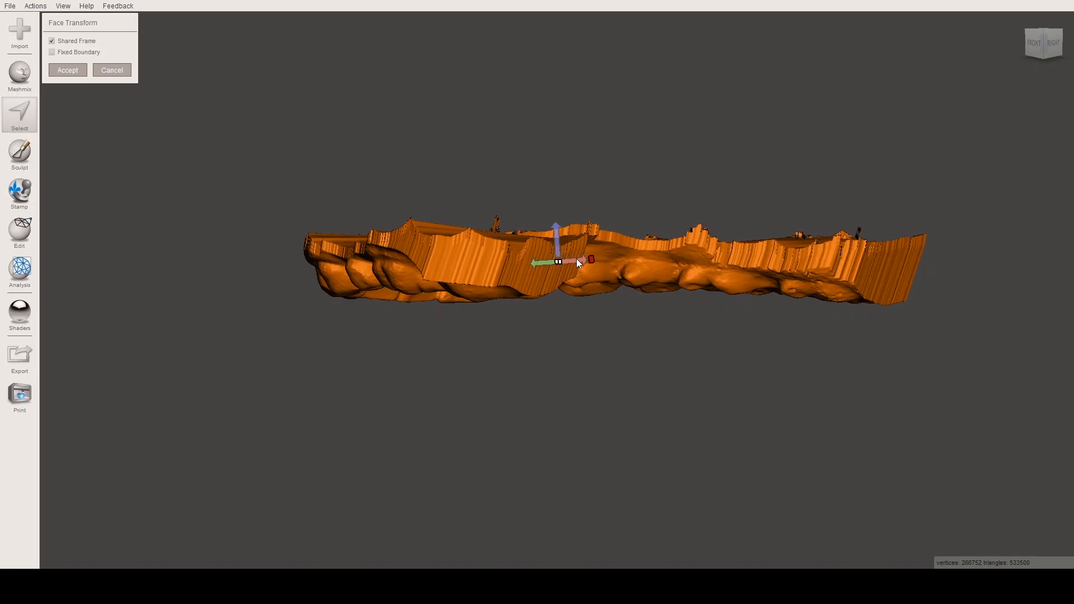
pyautogui.moveTo(578, 259); pyautogui.dragTo(586, 261)
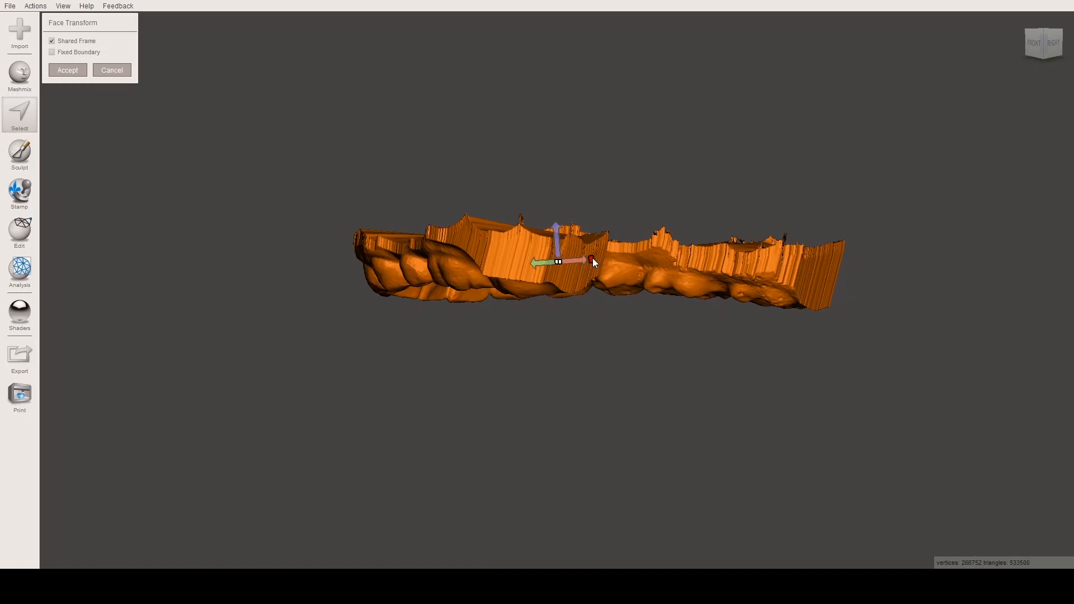
pyautogui.moveTo(552, 260); pyautogui.dragTo(579, 260)
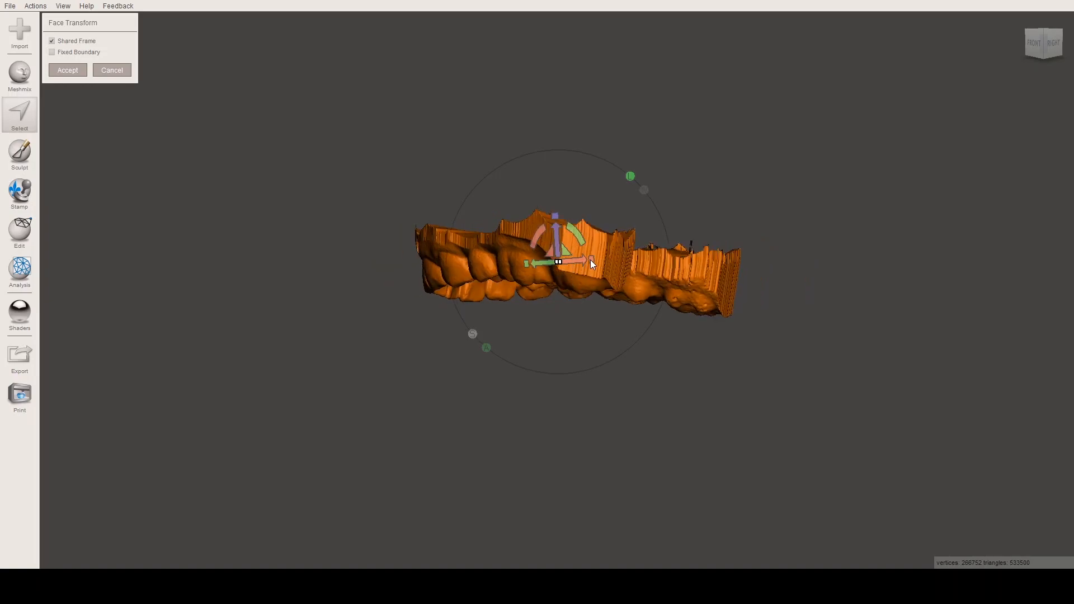
# - View the arch from the right side and rotate it about the green axis until it is level, undoing the first rotation
pyautogui.moveTo(678, 281); pyautogui.dragTo(602, 289, button='middle')
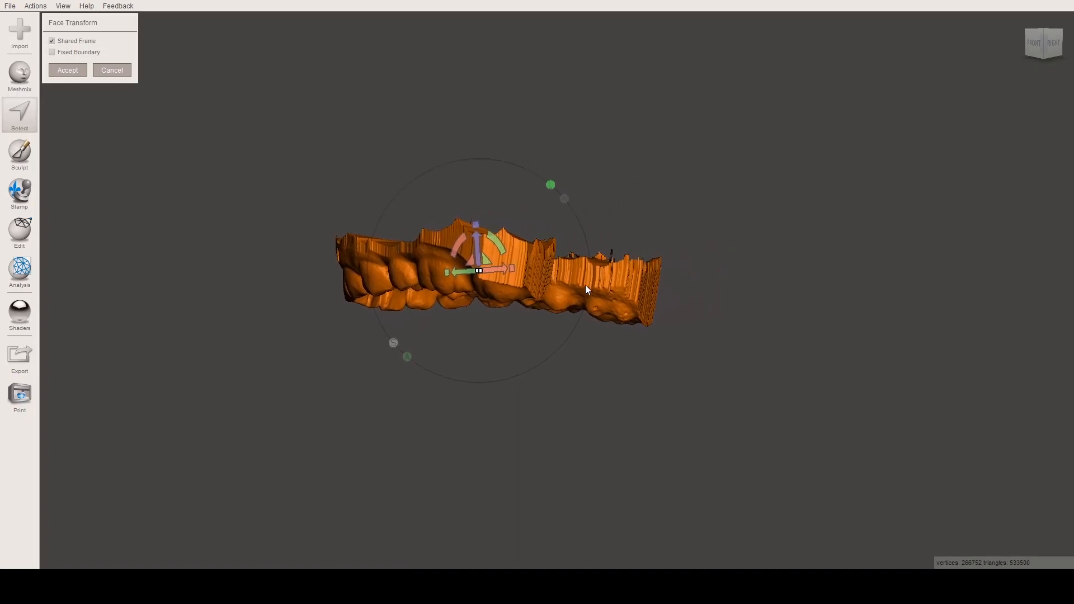
pyautogui.moveTo(632, 286); pyautogui.dragTo(621, 360, button='right')
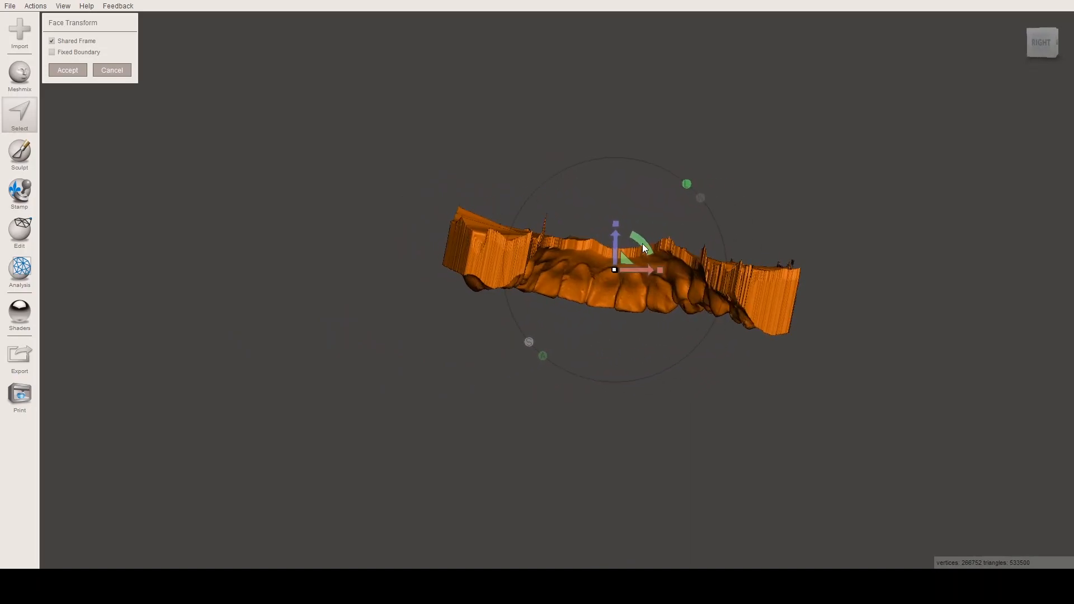
pyautogui.moveTo(647, 247)
pyautogui.mouseDown()
pyautogui.moveTo(636, 242)
pyautogui.moveTo(641, 258)
pyautogui.moveTo(629, 234)
pyautogui.moveTo(639, 239)
pyautogui.mouseUp()
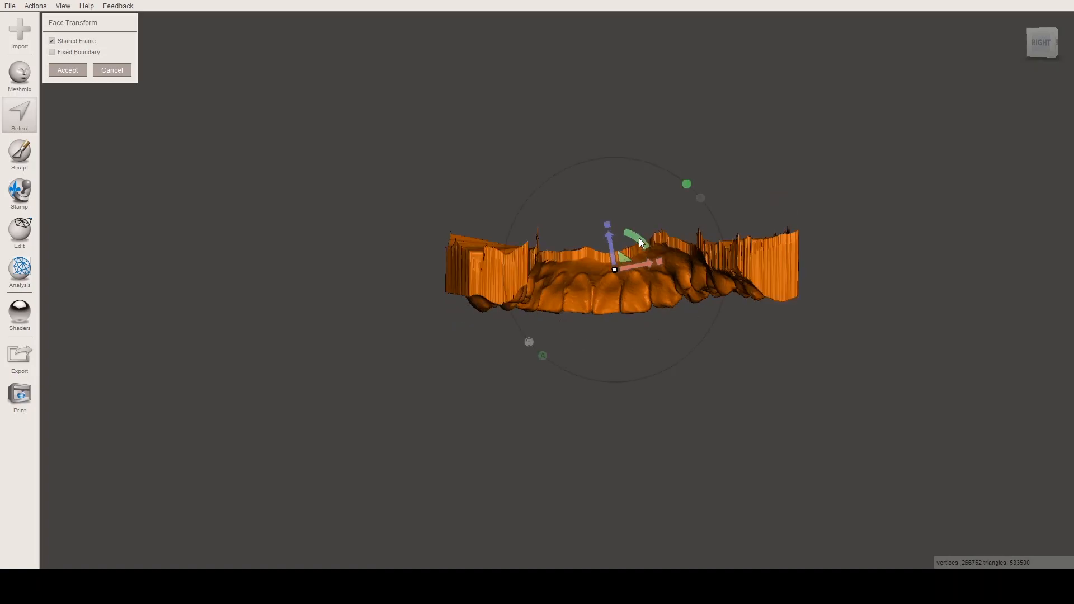
pyautogui.hotkey('ctrl', 'z')
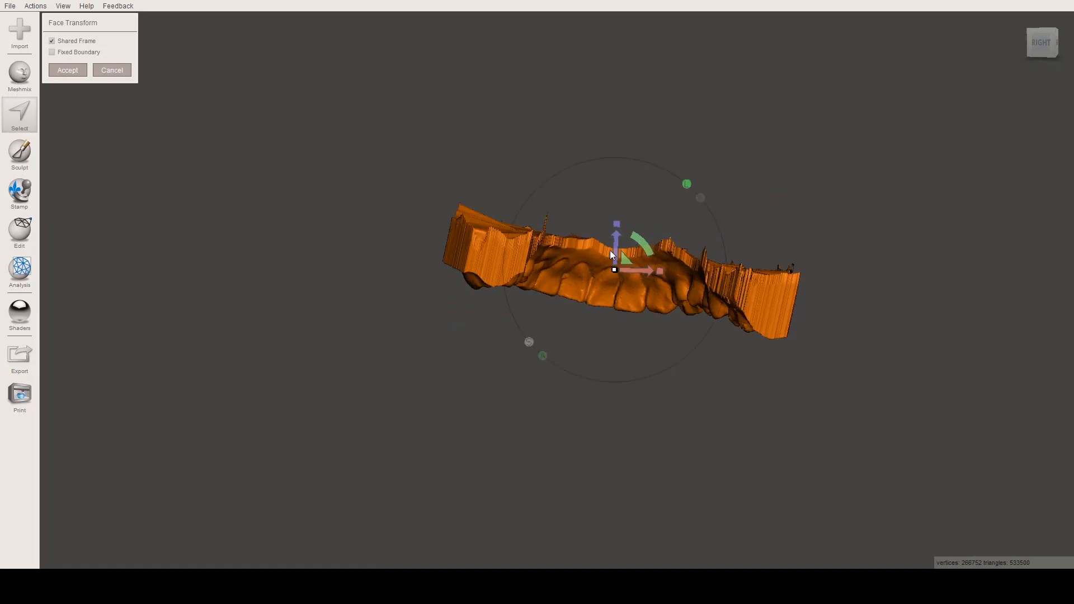
pyautogui.moveTo(642, 246)
pyautogui.mouseDown()
pyautogui.moveTo(649, 271)
pyautogui.moveTo(639, 271)
pyautogui.moveTo(641, 242)
pyautogui.mouseUp()
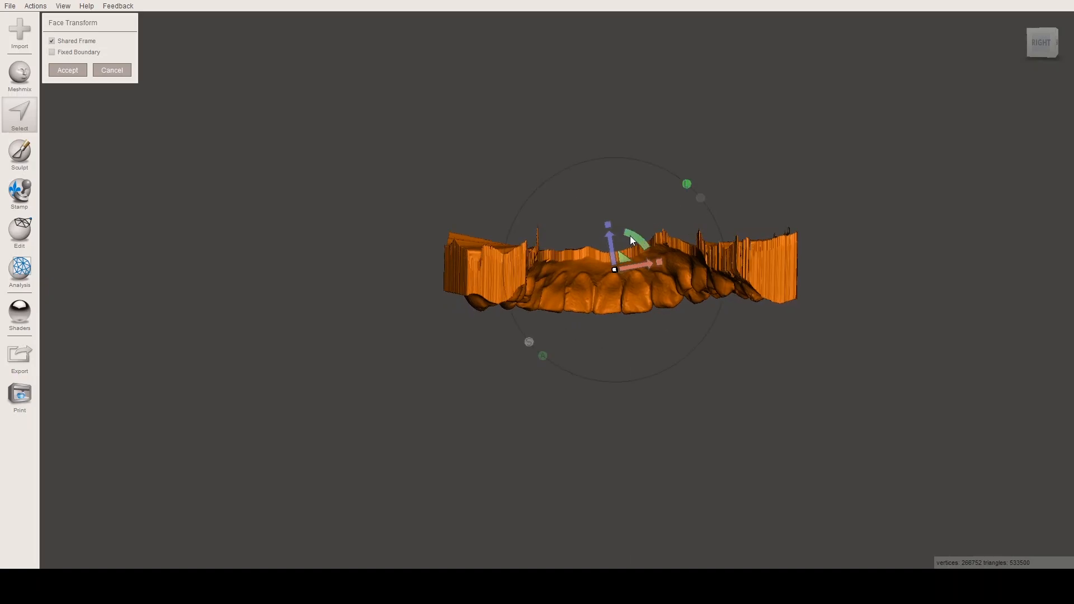
# - Accept the arch's levelling transform and clear the mesh selection
pyautogui.moveTo(602, 306); pyautogui.dragTo(947, 288, button='right')
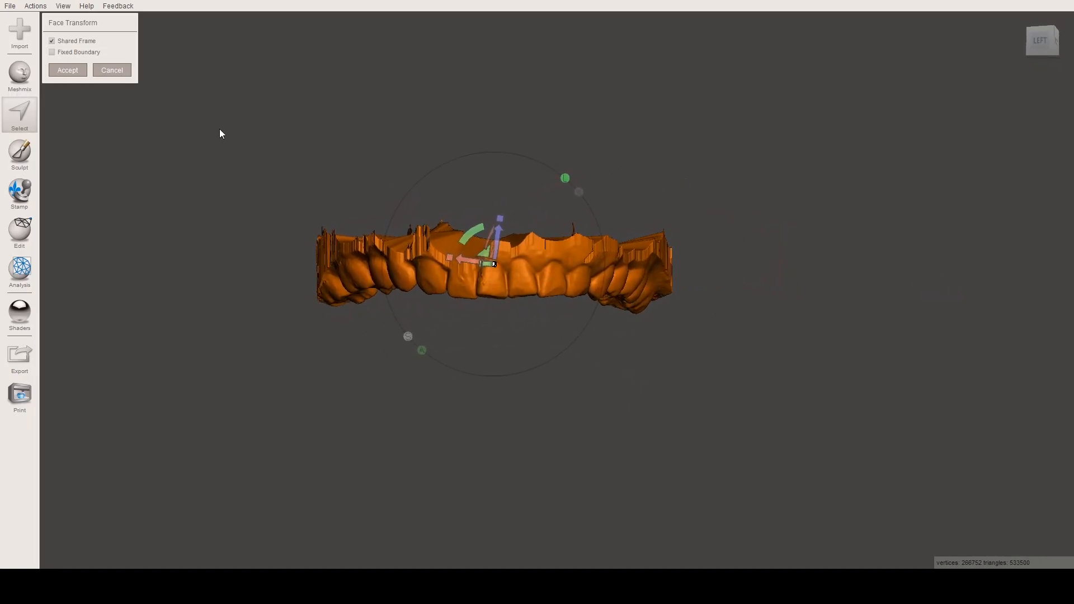
pyautogui.moveTo(626, 216); pyautogui.dragTo(705, 229, button='right')
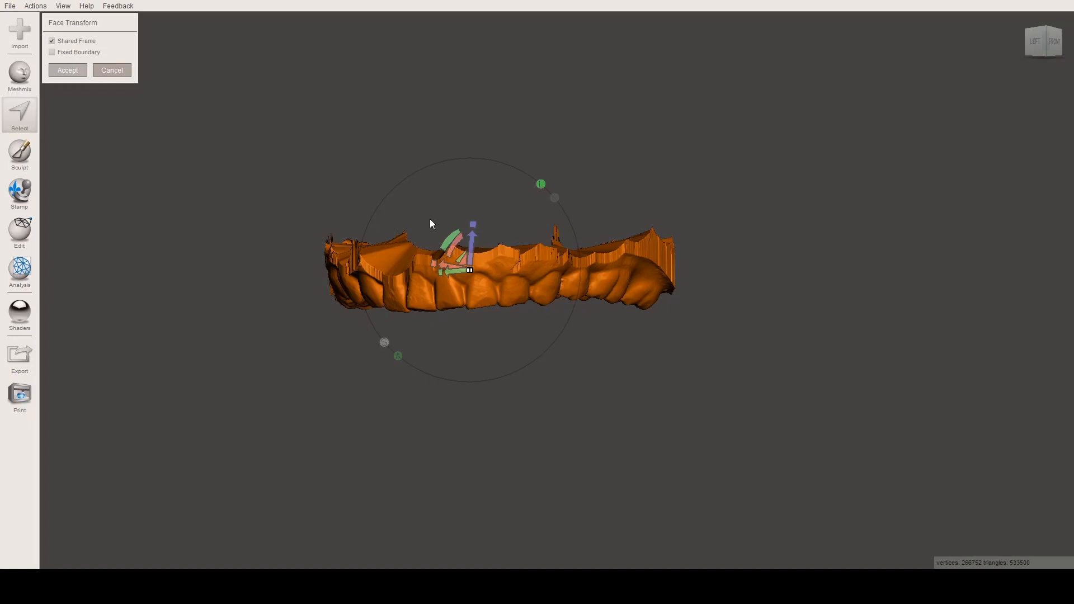
pyautogui.press('Return')
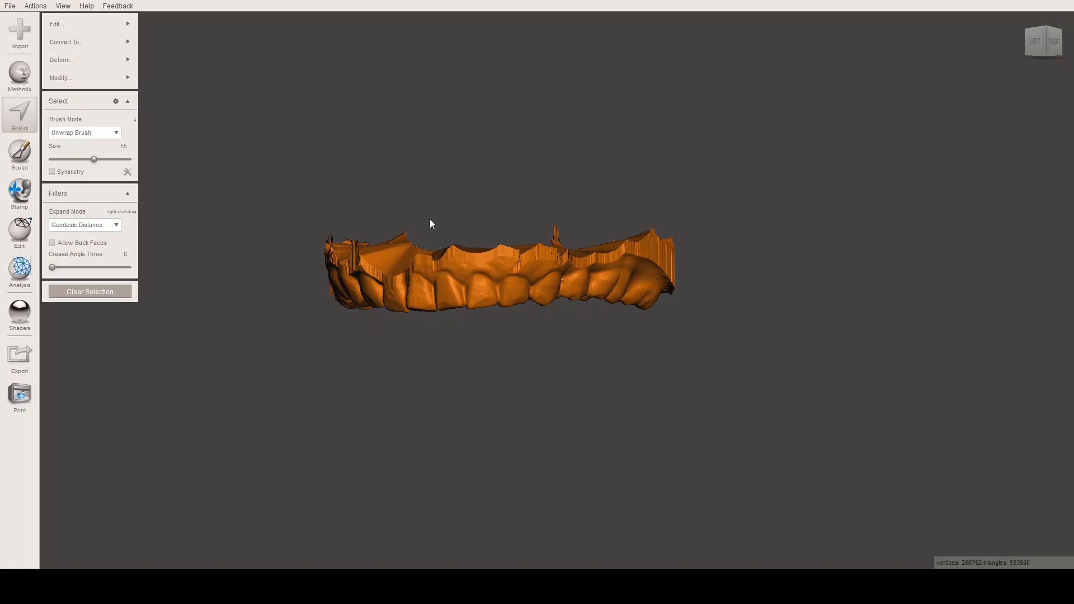
pyautogui.moveTo(427, 228); pyautogui.dragTo(528, 271, button='right')
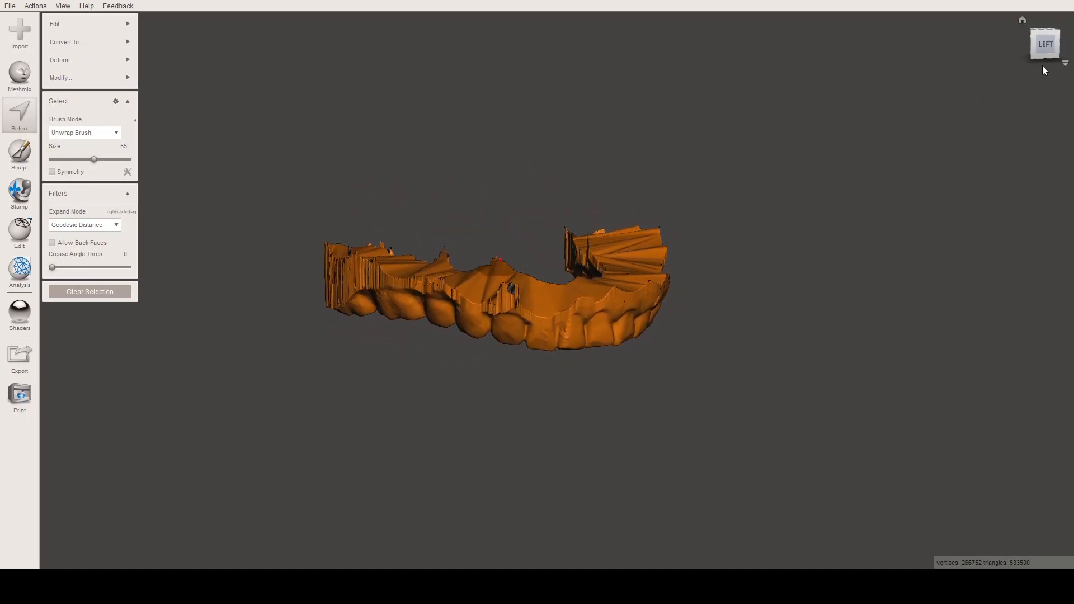
pyautogui.click(1048, 47)
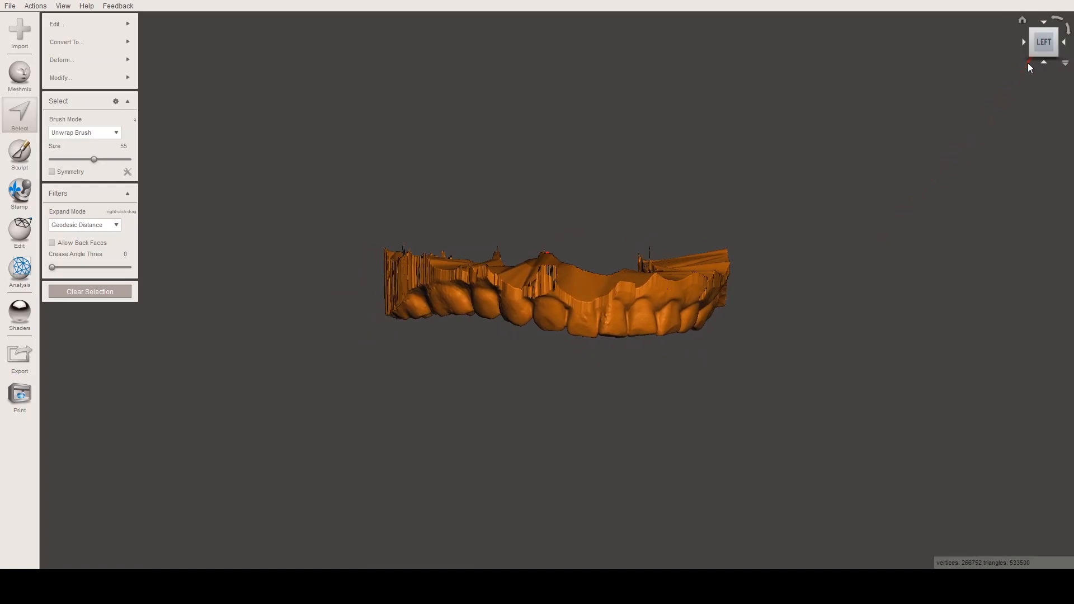
pyautogui.press('Escape')
# - Inspect the arch's alignment in the standard left, back, right and front views
pyautogui.moveTo(769, 251); pyautogui.dragTo(736, 256, button='right')
pyautogui.click(1045, 48)
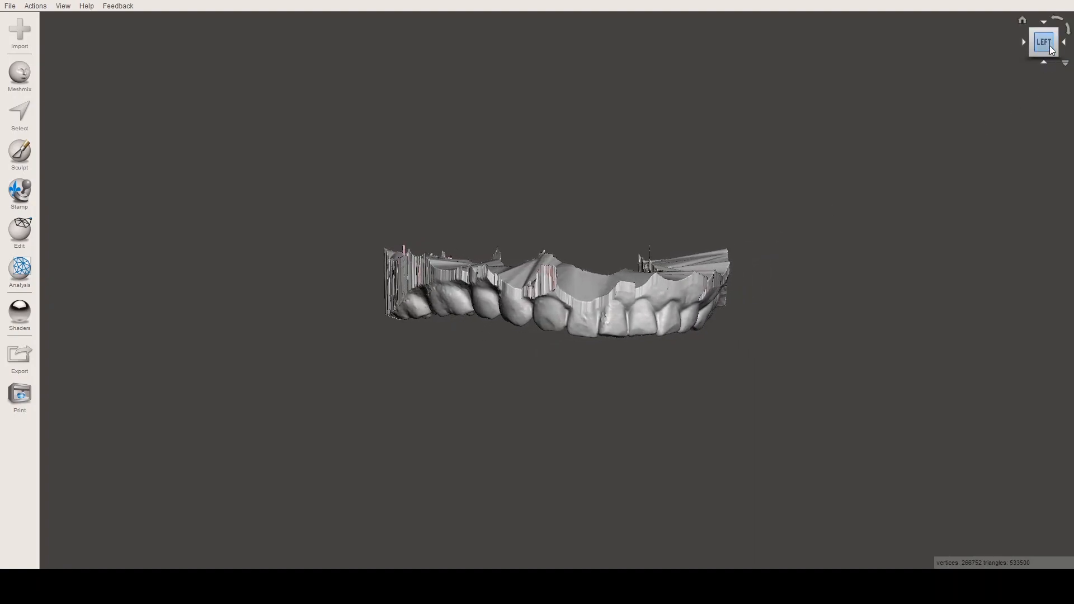
pyautogui.click(1025, 43)
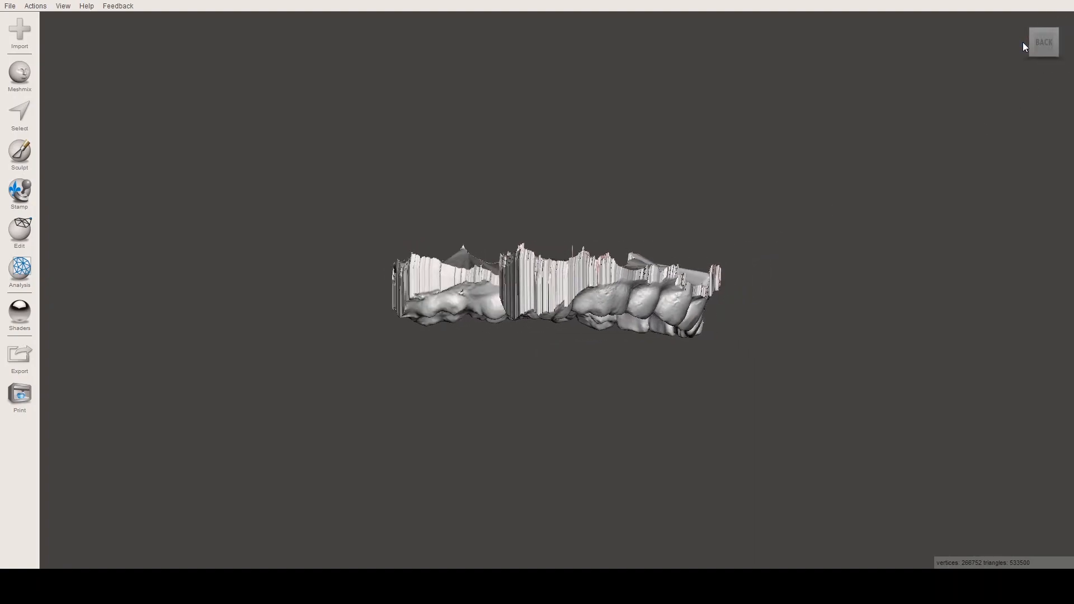
pyautogui.click(1023, 42)
pyautogui.click(1023, 42)
pyautogui.click(1024, 42)
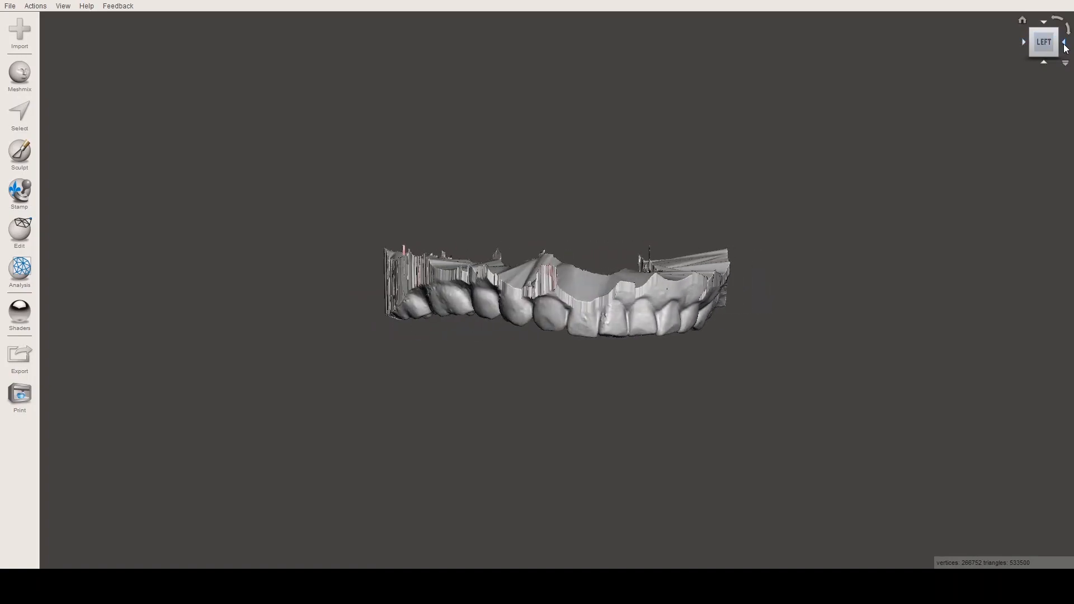
pyautogui.click(1065, 48)
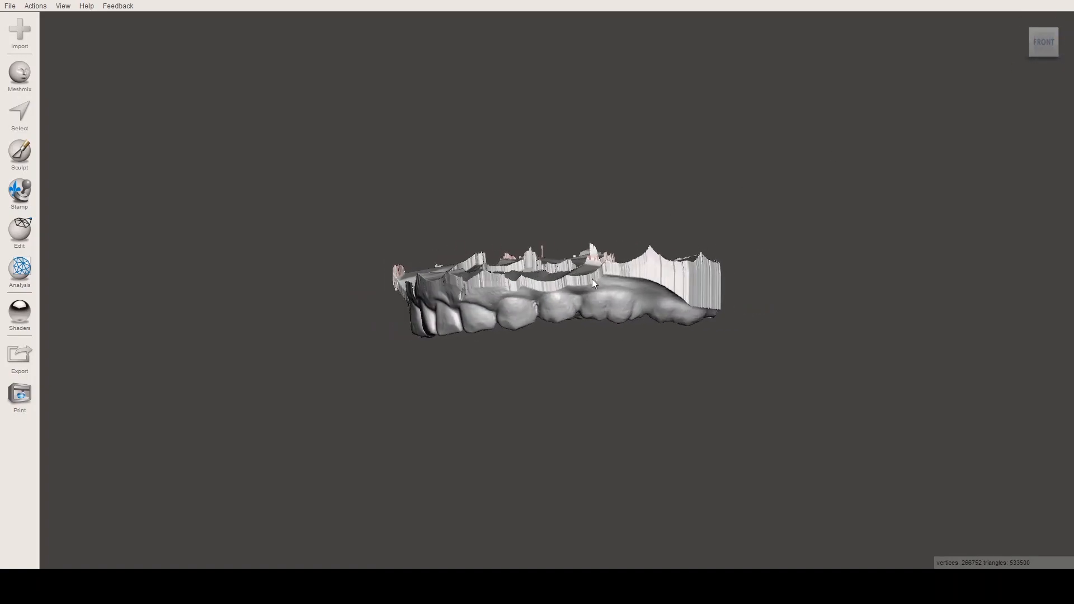
# - Select a patch of the arch with the Unwrap Brush and expand the selection to the whole mesh
pyautogui.click(8, 101)
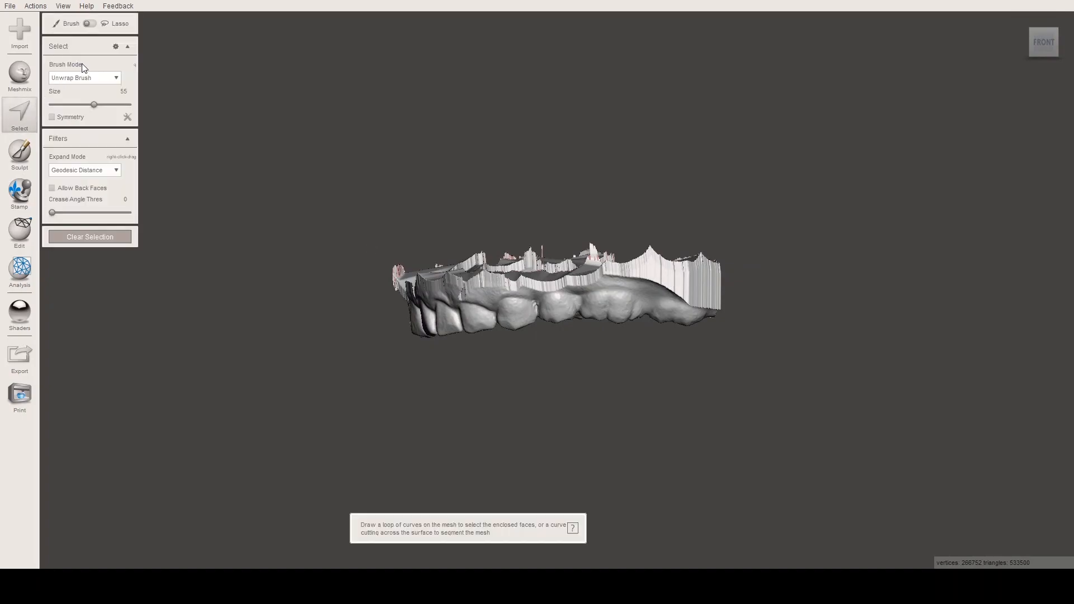
pyautogui.click(475, 287)
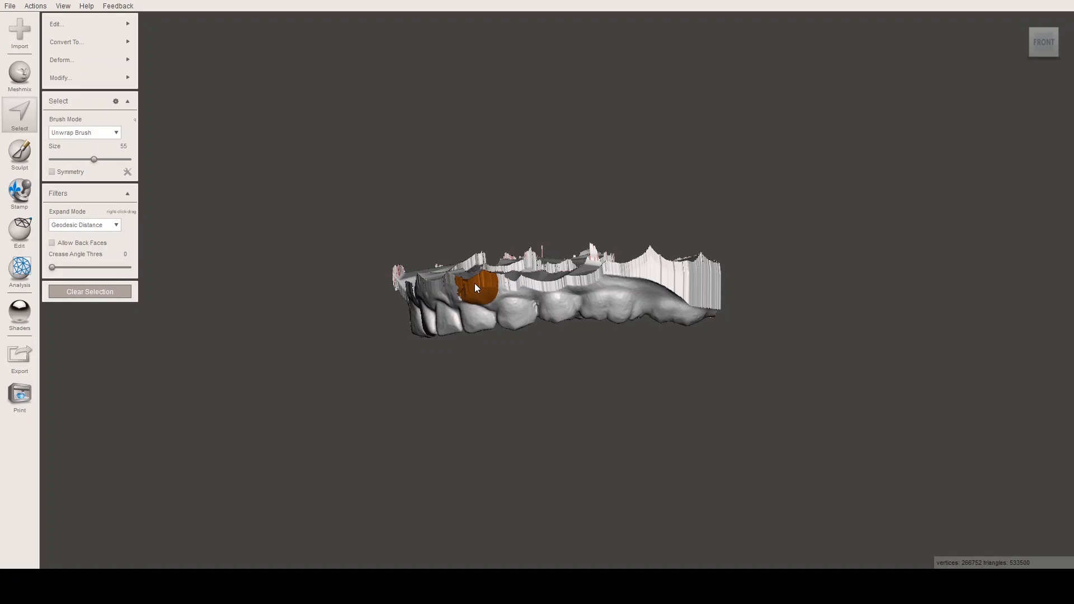
pyautogui.doubleClick(475, 284)
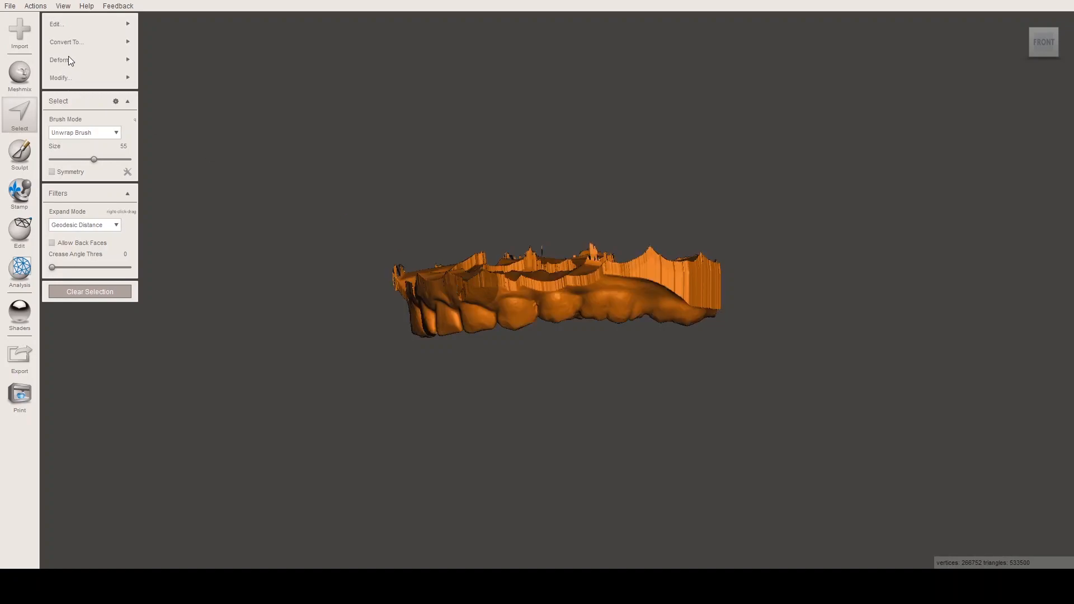
# - Try to shift the selected arch slightly along the blue axis with Transform, and accept the operation
pyautogui.moveTo(68, 60)
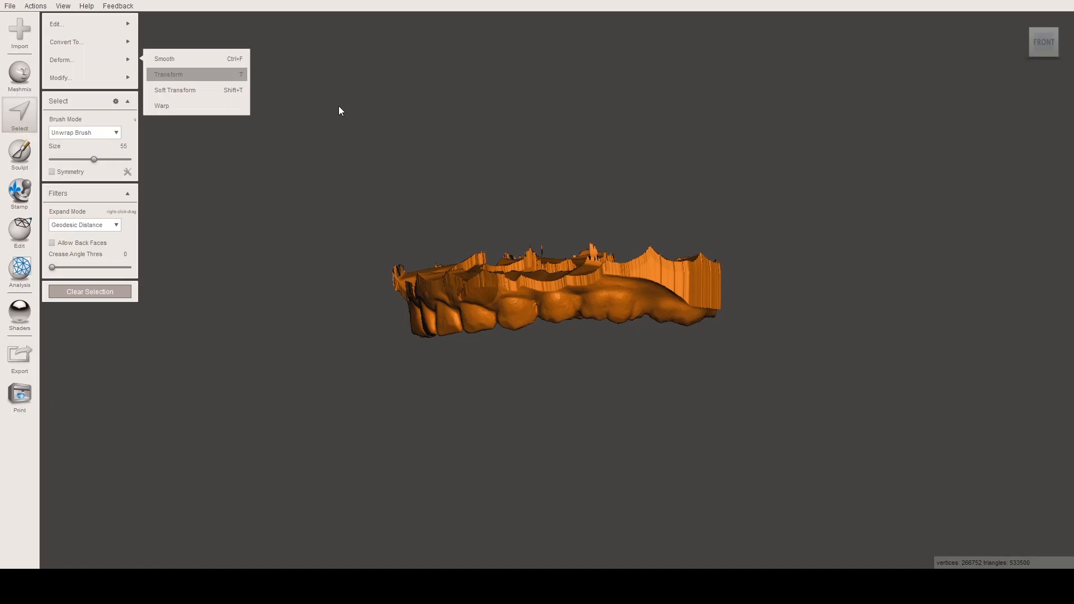
pyautogui.press('t')
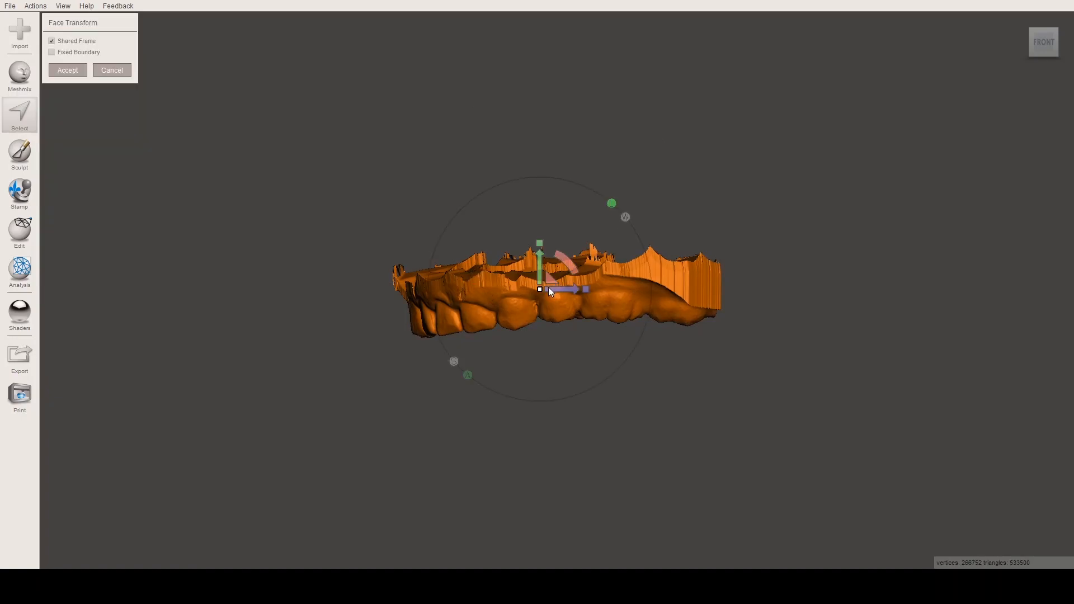
pyautogui.moveTo(556, 287); pyautogui.dragTo(557, 287)
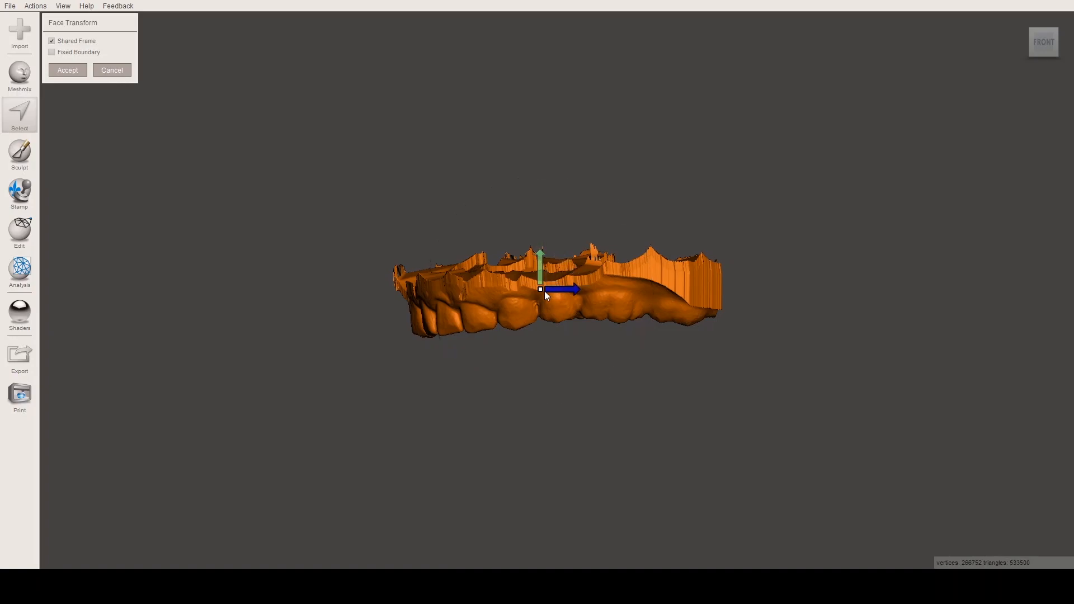
pyautogui.moveTo(545, 291); pyautogui.dragTo(509, 297)
pyautogui.moveTo(508, 297); pyautogui.dragTo(627, 294, button='right')
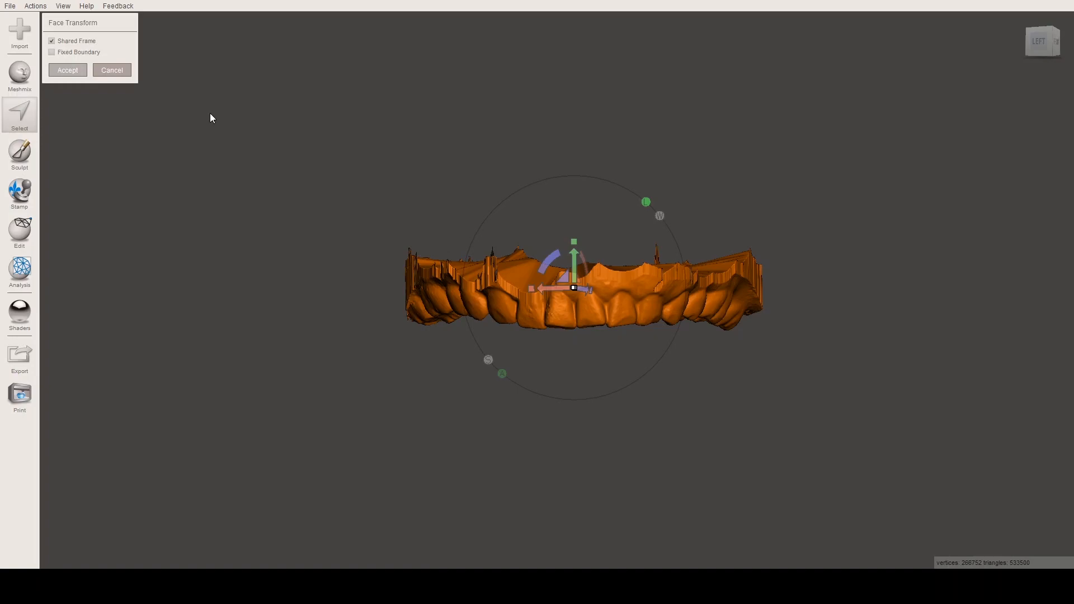
pyautogui.press('Return')
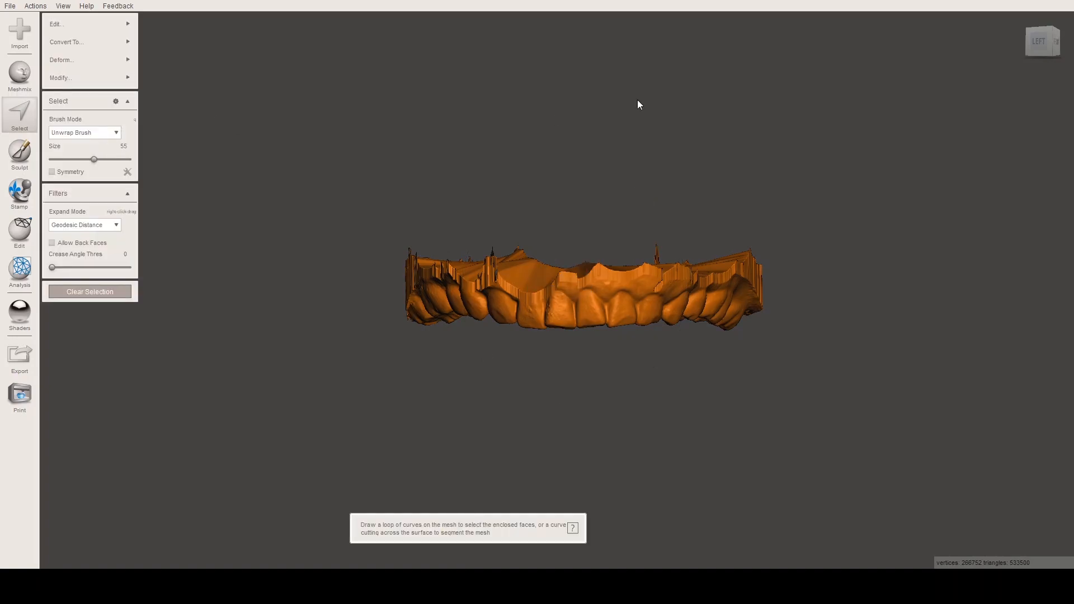
# - Restart Transform on the selected arch and try moving it within the plane of the red and green axes
pyautogui.click(1045, 42)
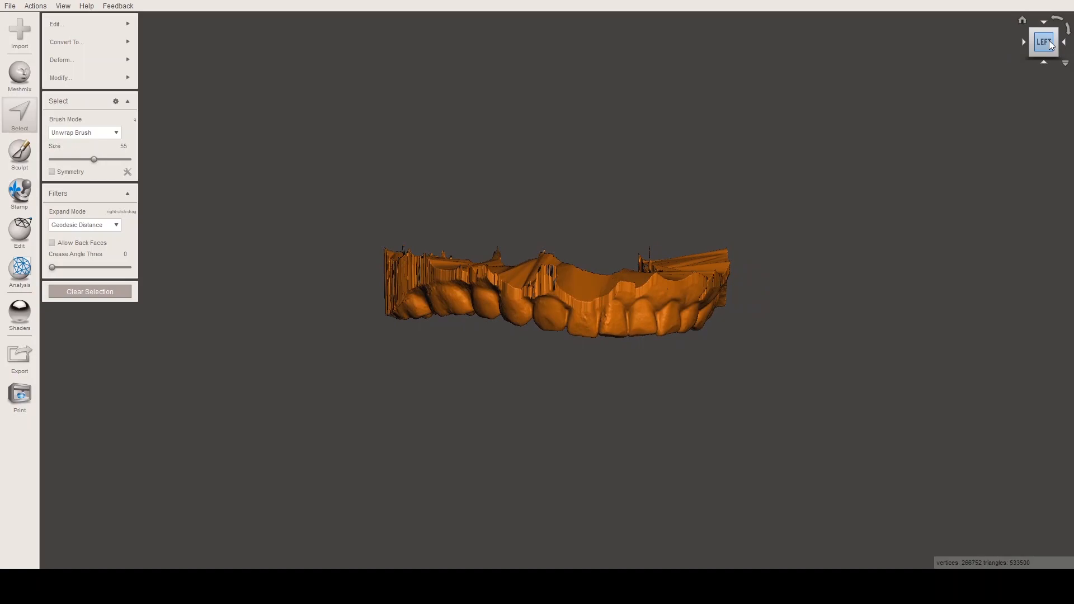
pyautogui.click(1063, 44)
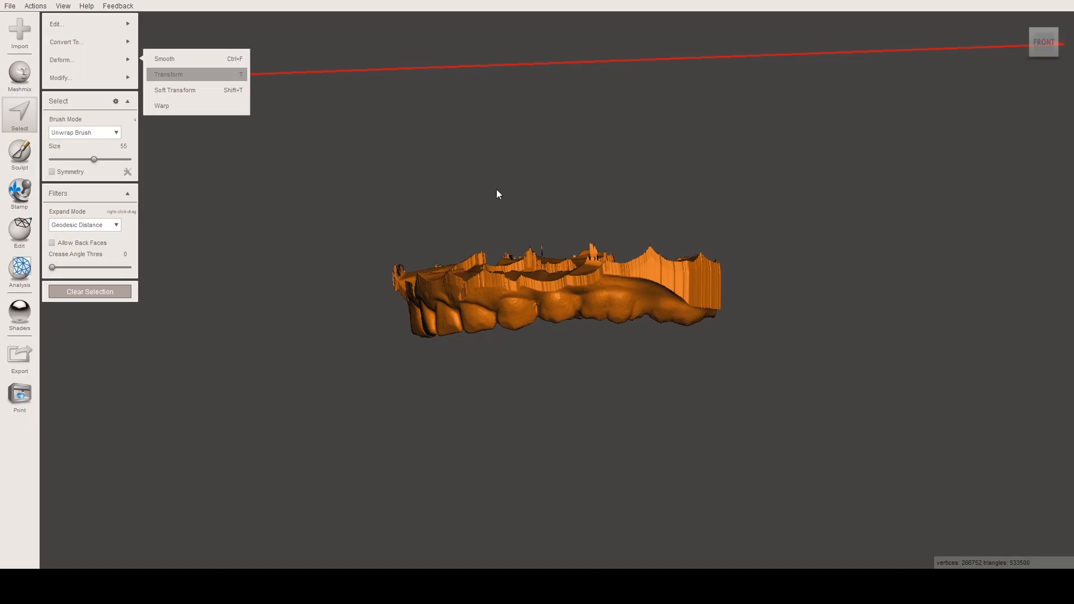
pyautogui.press('t')
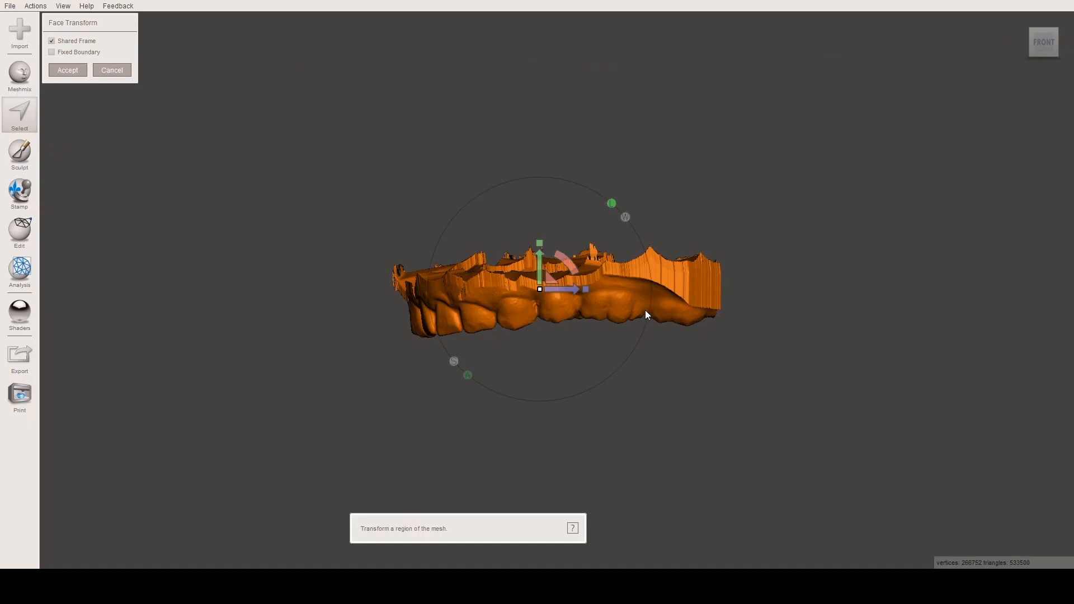
pyautogui.moveTo(626, 312); pyautogui.dragTo(472, 309, button='right')
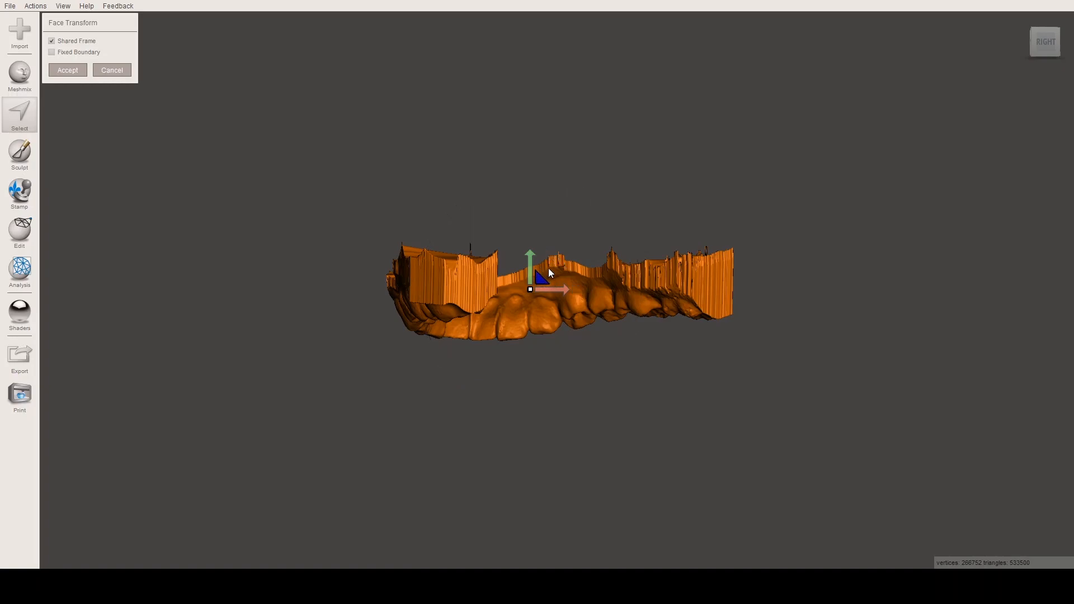
pyautogui.moveTo(554, 274); pyautogui.dragTo(541, 272)
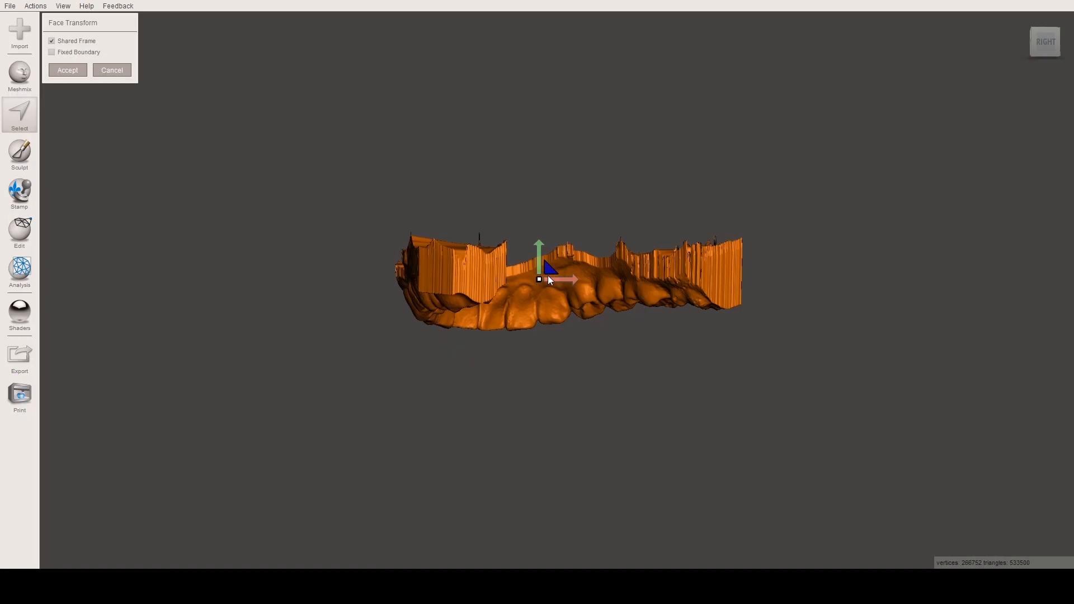
# - Try rotating the arch about the blue and red axes of the gizmo, and cancel the whole transform
pyautogui.moveTo(571, 287); pyautogui.dragTo(441, 323, button='right')
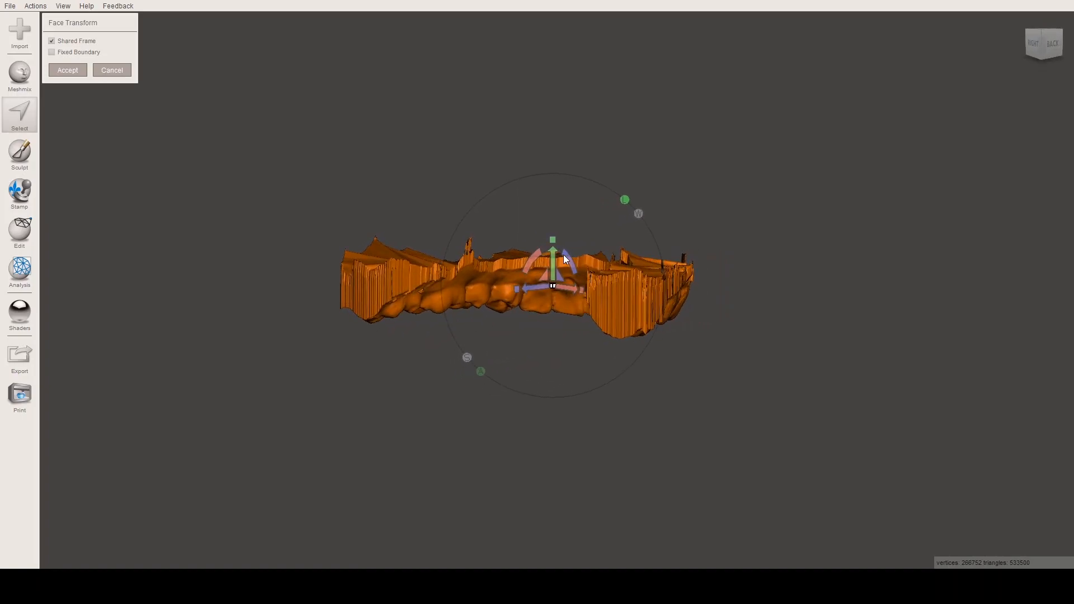
pyautogui.moveTo(566, 258); pyautogui.dragTo(549, 281)
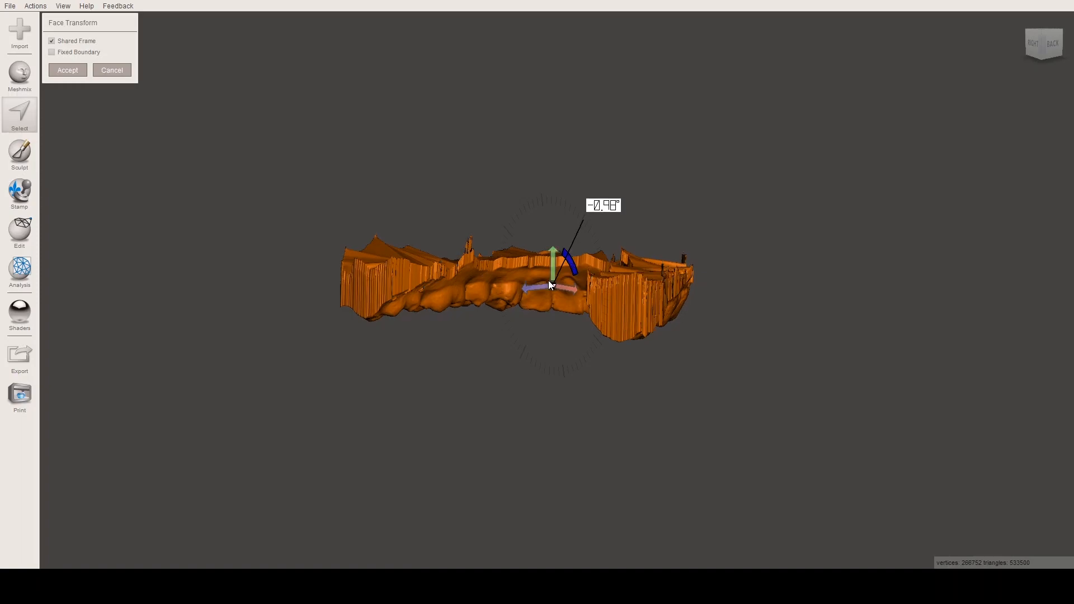
pyautogui.moveTo(499, 311); pyautogui.dragTo(464, 326)
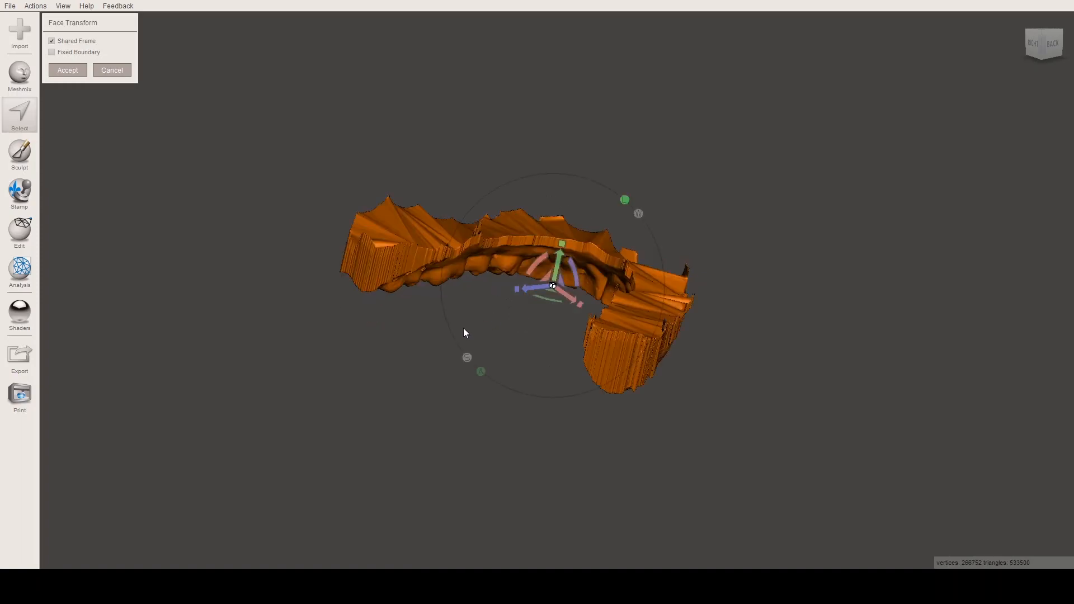
pyautogui.moveTo(552, 307); pyautogui.dragTo(560, 283, button='right')
pyautogui.moveTo(535, 256)
pyautogui.mouseDown()
pyautogui.moveTo(544, 285)
pyautogui.moveTo(535, 263)
pyautogui.mouseUp()
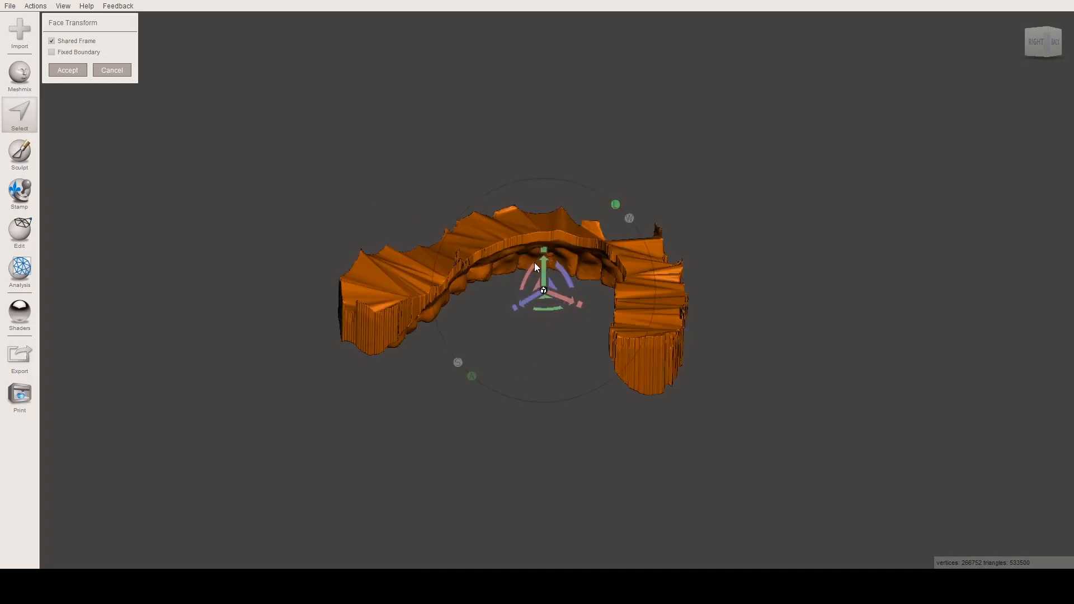
pyautogui.moveTo(546, 294); pyautogui.dragTo(549, 253, button='right')
pyautogui.moveTo(531, 268); pyautogui.dragTo(532, 265)
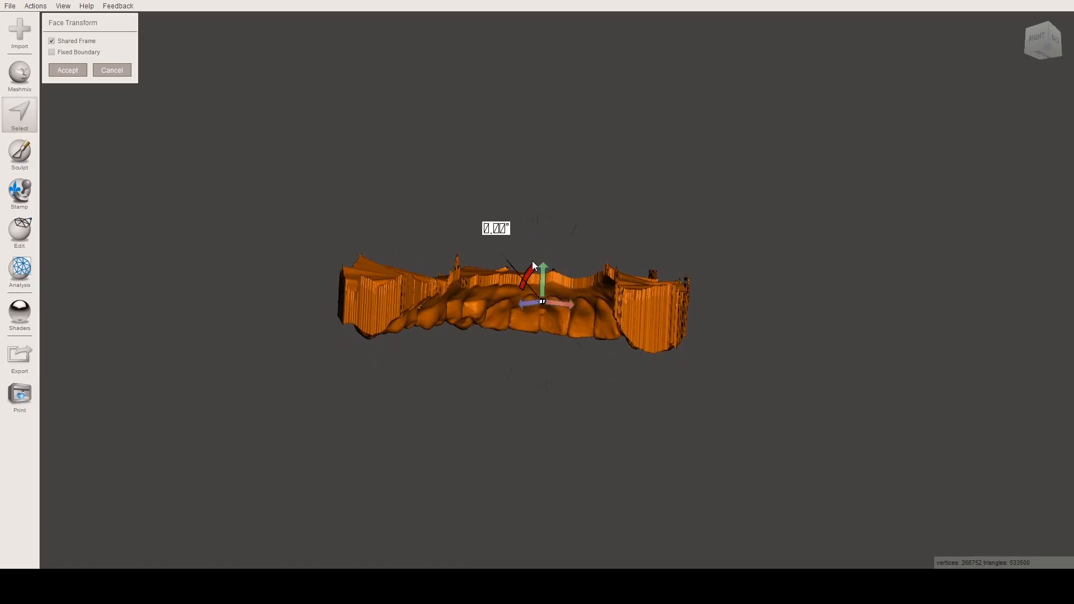
pyautogui.click(115, 72)
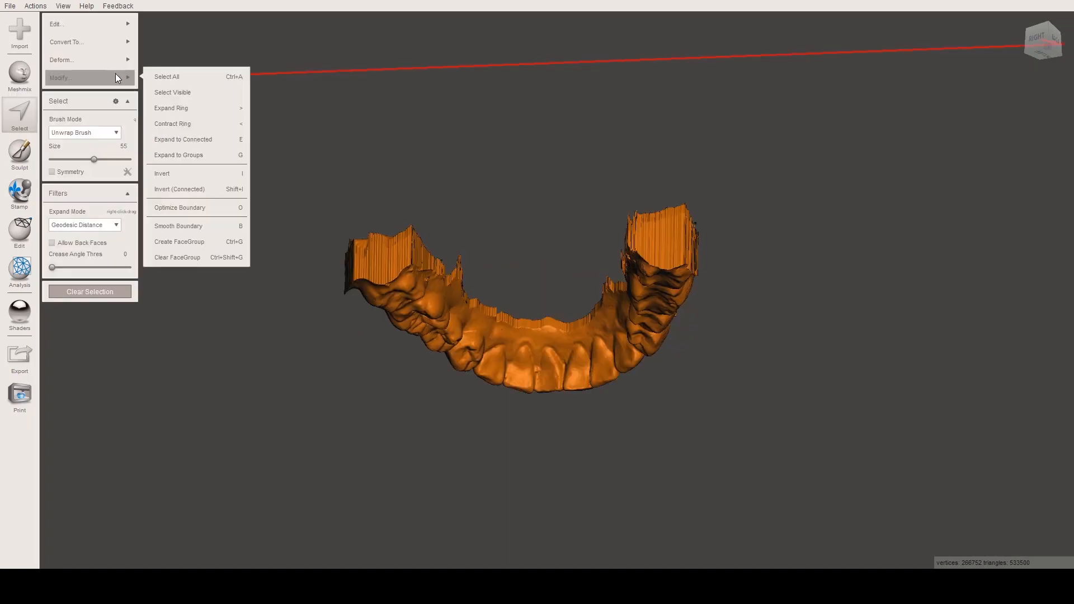
# - Start Transform on the selected arch and examine its gizmo axes from the right, front and left views
pyautogui.moveTo(112, 57)
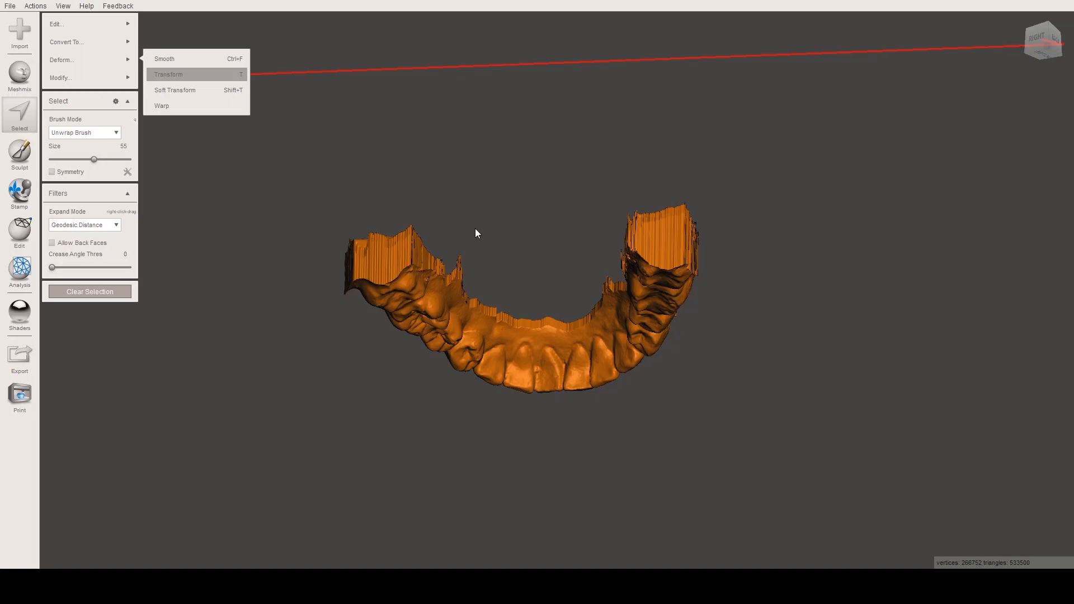
pyautogui.press('t')
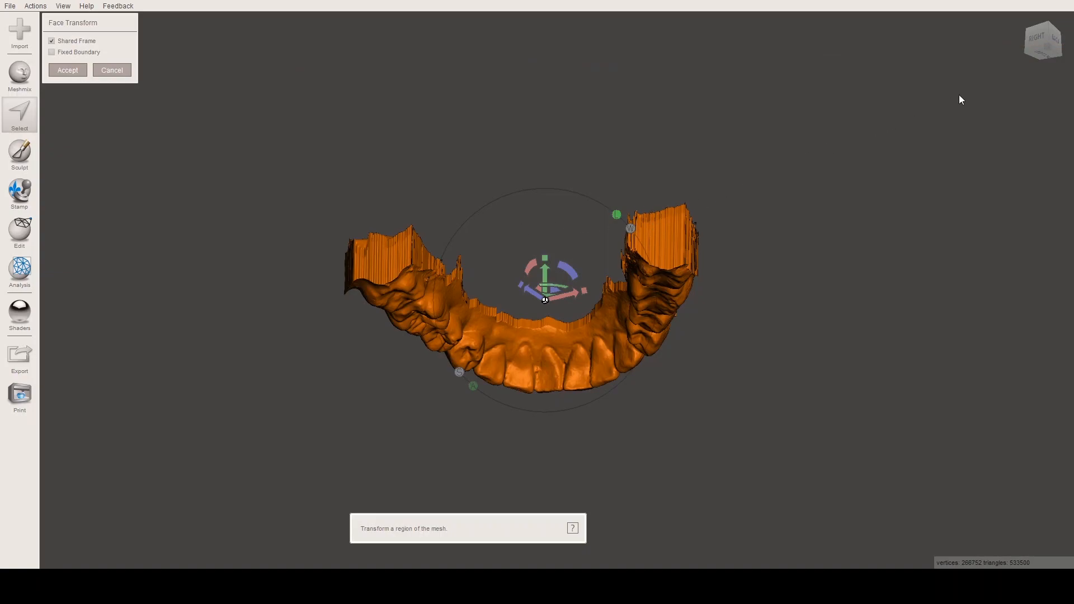
pyautogui.click(1042, 39)
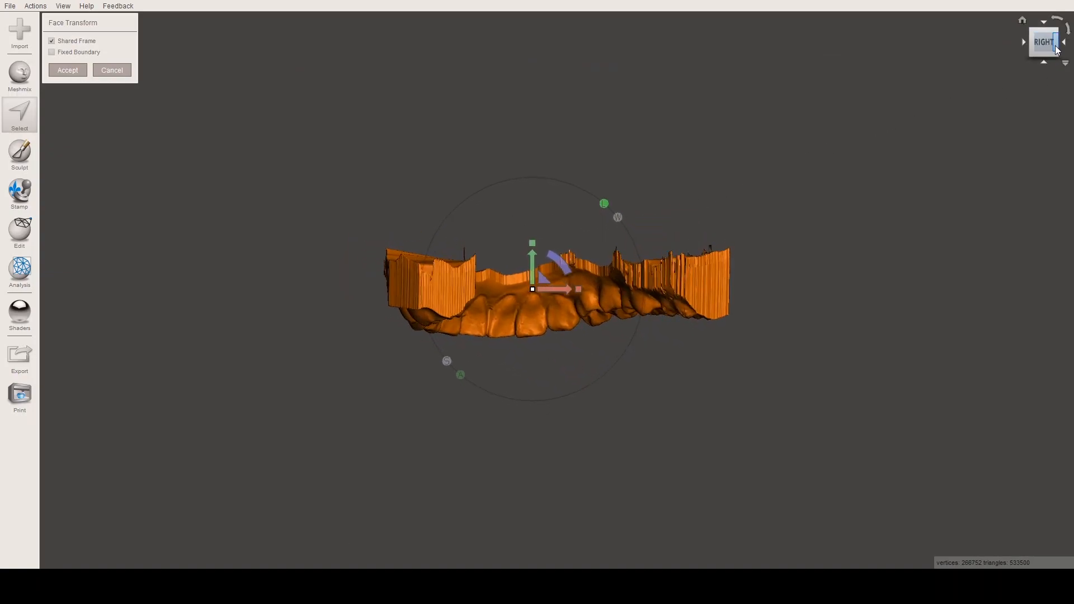
pyautogui.click(1024, 42)
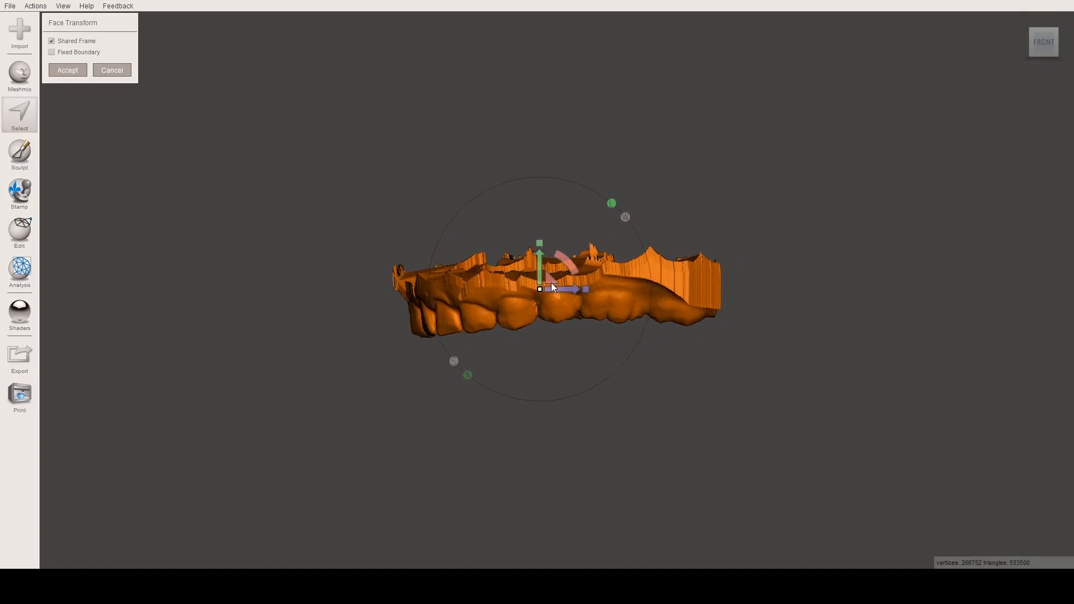
pyautogui.moveTo(594, 313); pyautogui.dragTo(371, 301, button='right')
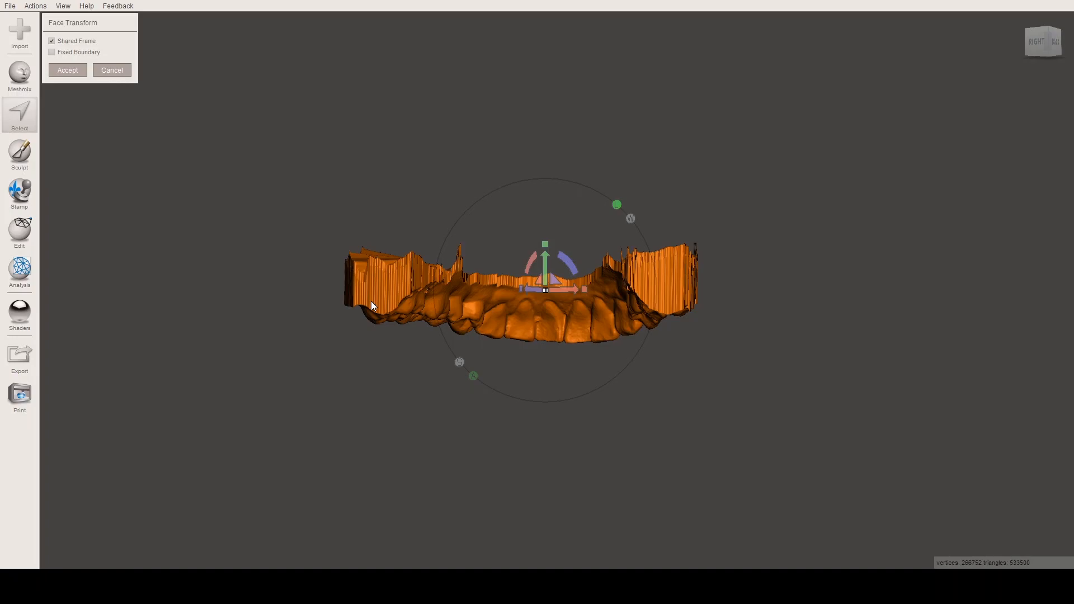
pyautogui.moveTo(371, 301); pyautogui.dragTo(357, 300, button='right')
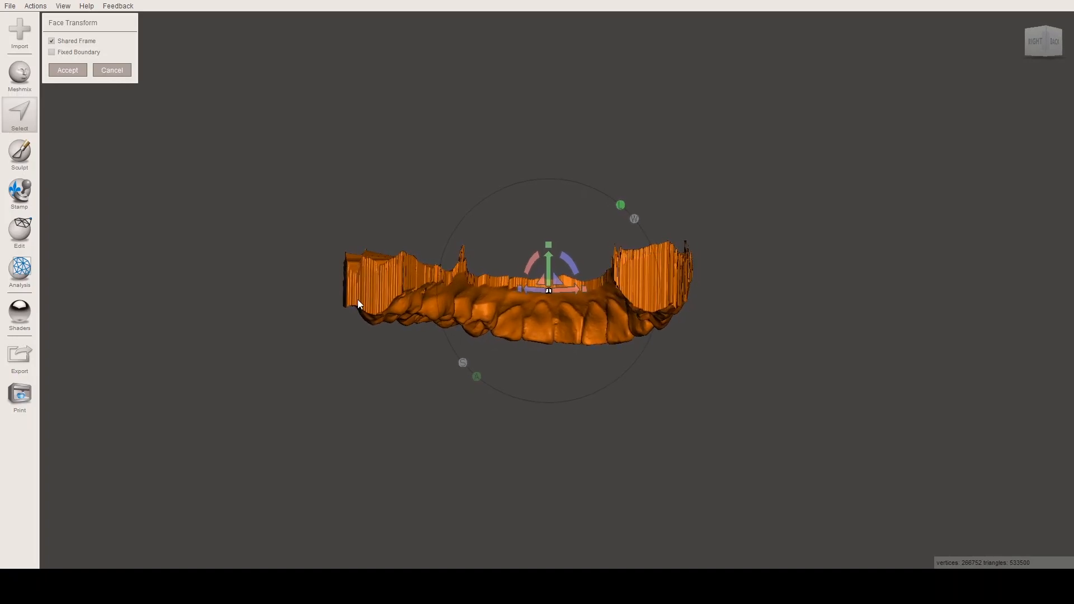
pyautogui.moveTo(488, 261); pyautogui.dragTo(415, 284, button='right')
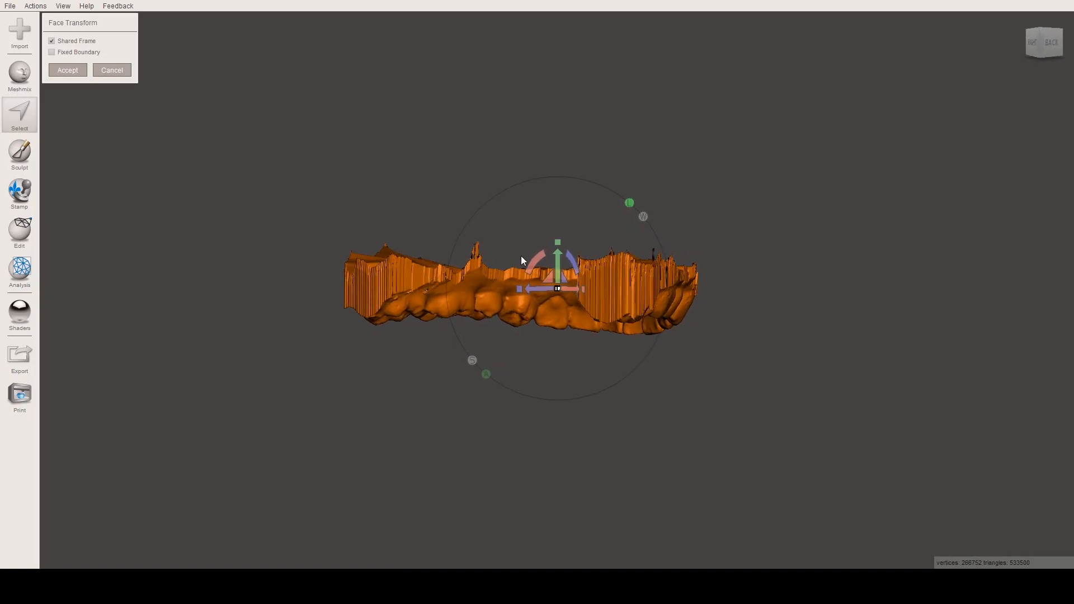
pyautogui.moveTo(519, 263)
pyautogui.mouseDown(button='right')
pyautogui.moveTo(482, 260)
pyautogui.moveTo(522, 268)
pyautogui.mouseUp(button='right')
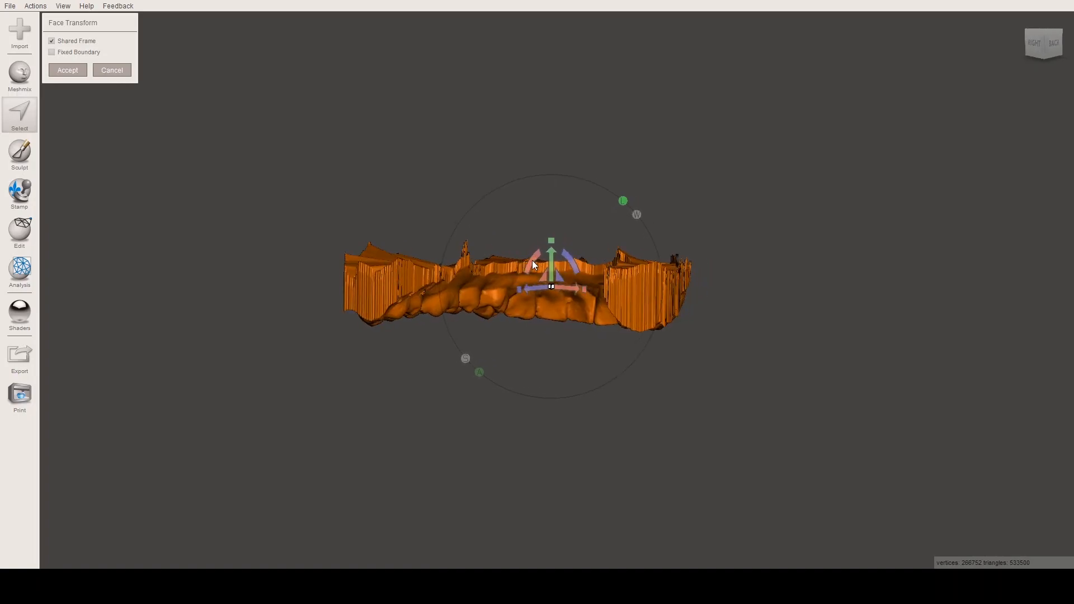
pyautogui.click(1053, 45)
pyautogui.click(1063, 45)
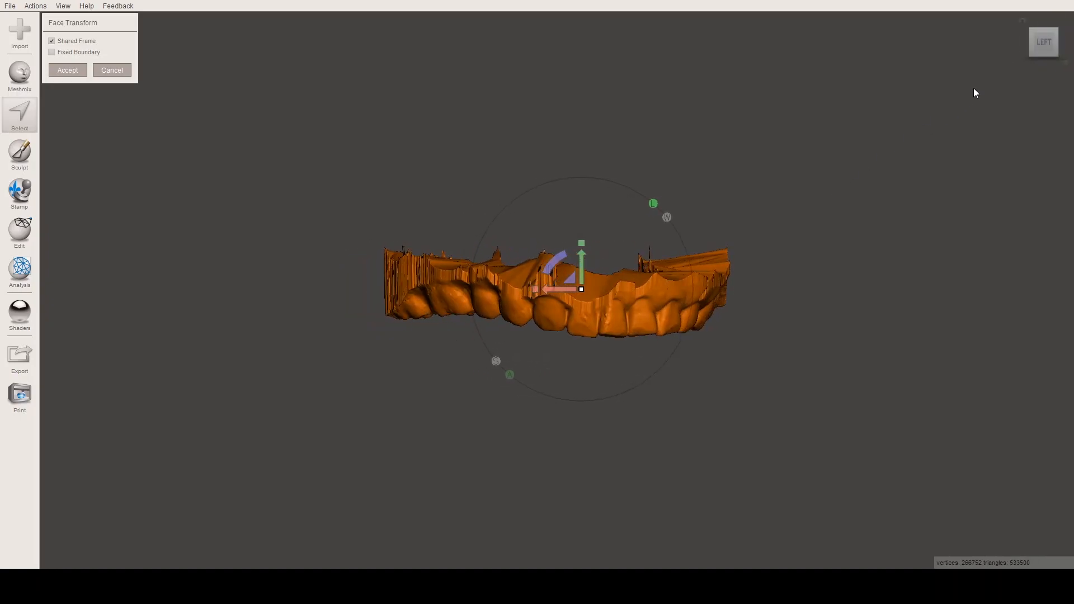
# - Try stretching the arch along the gizmo's blue axis in the front view
pyautogui.click(1066, 44)
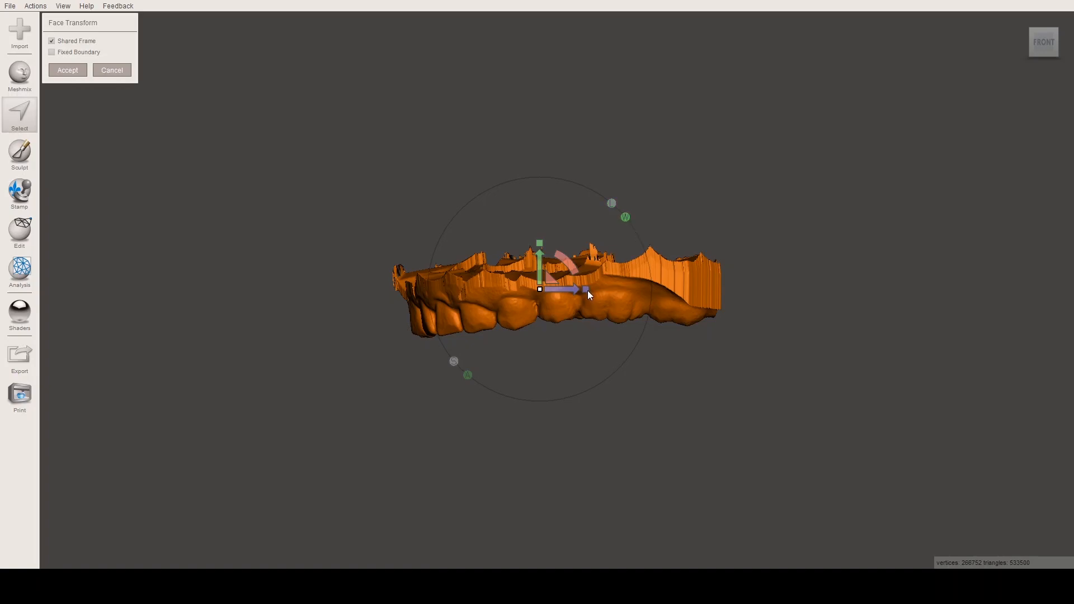
pyautogui.moveTo(587, 289); pyautogui.dragTo(586, 289)
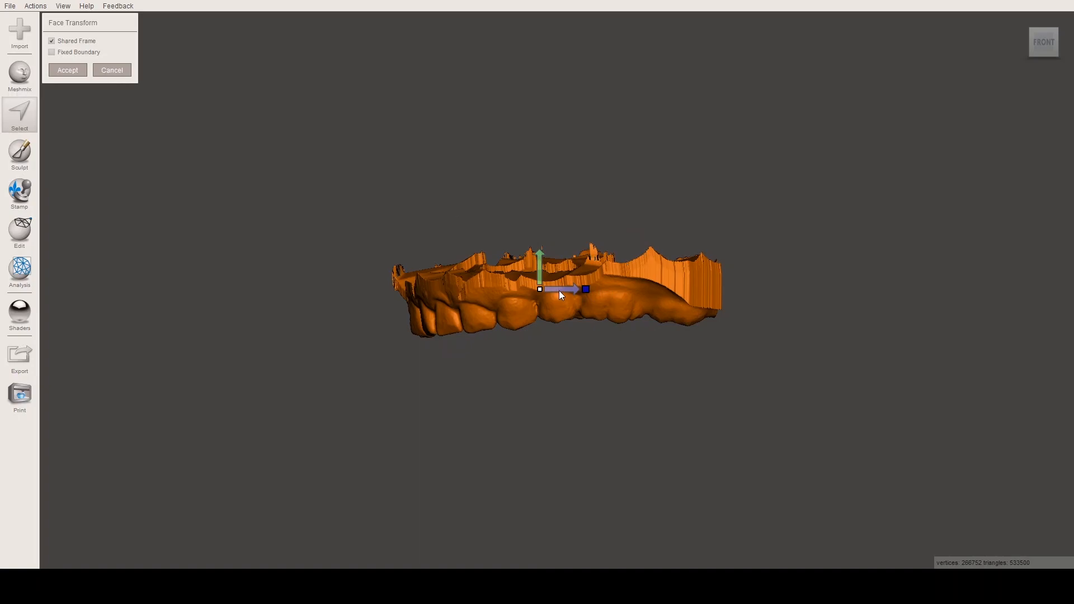
pyautogui.moveTo(609, 336); pyautogui.dragTo(610, 335)
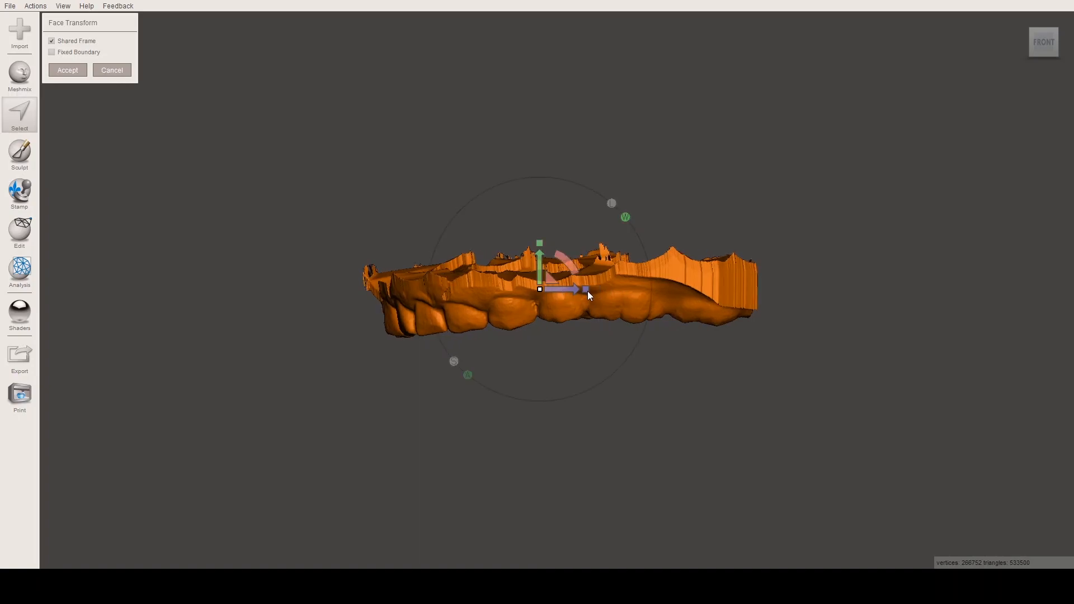
# - Try scaling the arch uniformly and along the blue axis, and cancel the whole transform
pyautogui.moveTo(583, 290); pyautogui.dragTo(419, 299, button='right')
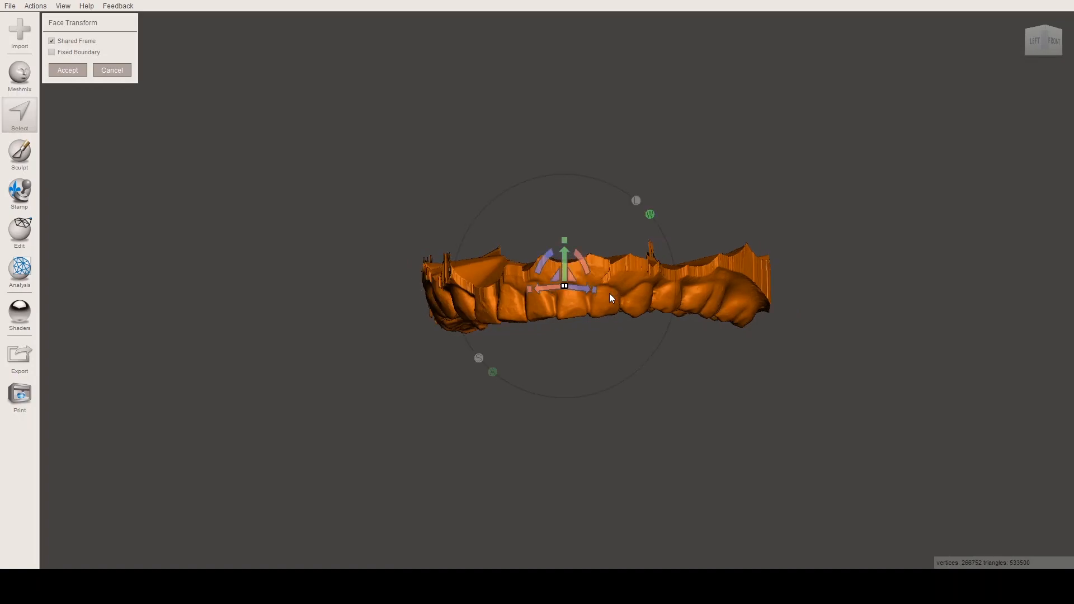
pyautogui.moveTo(641, 310); pyautogui.dragTo(665, 336, button='right')
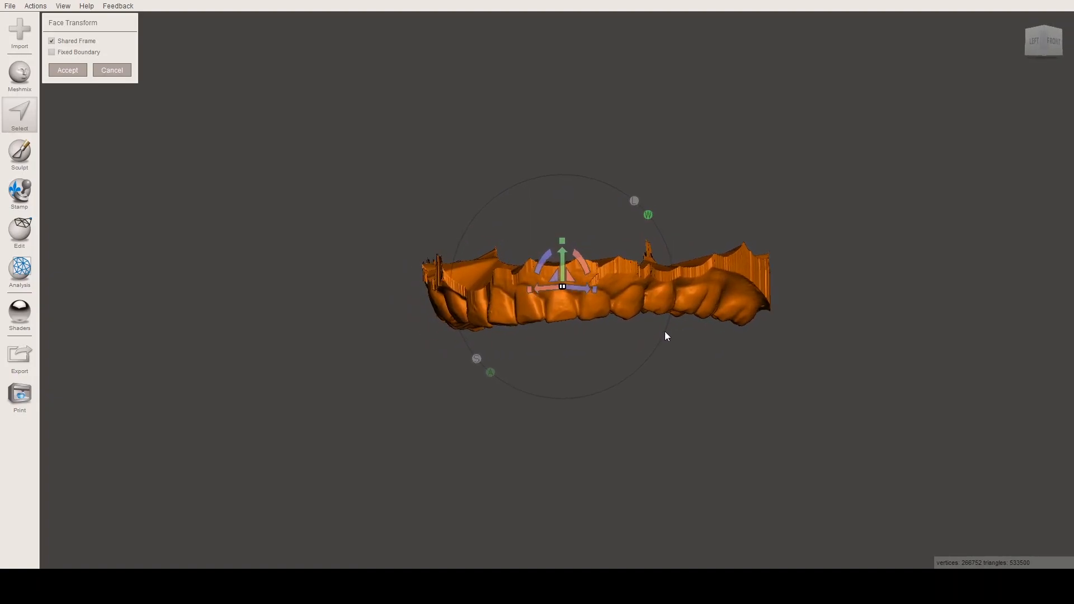
pyautogui.click(1039, 46)
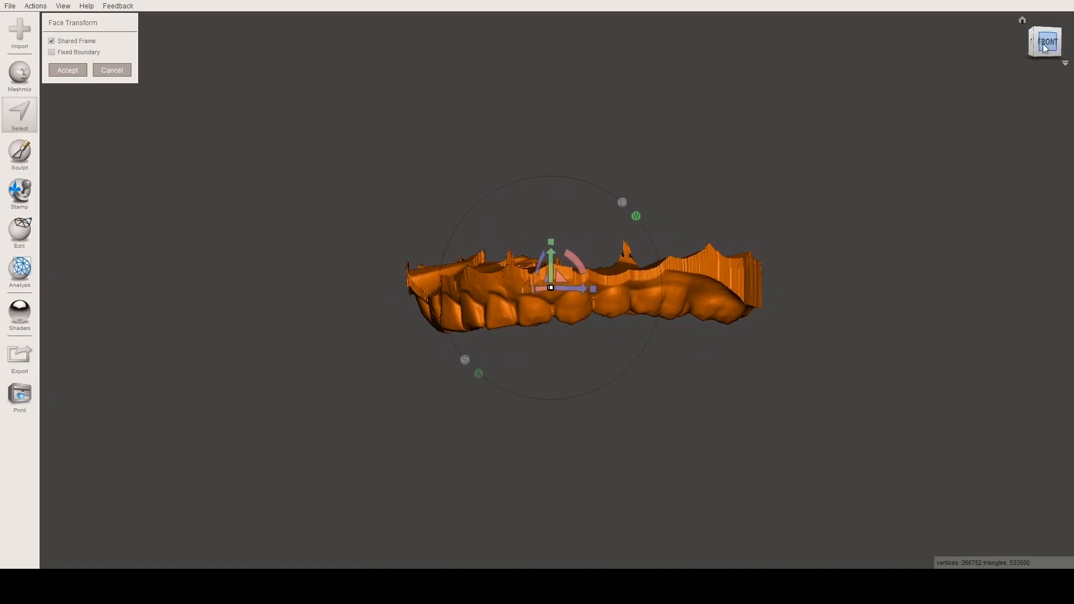
pyautogui.click(1032, 43)
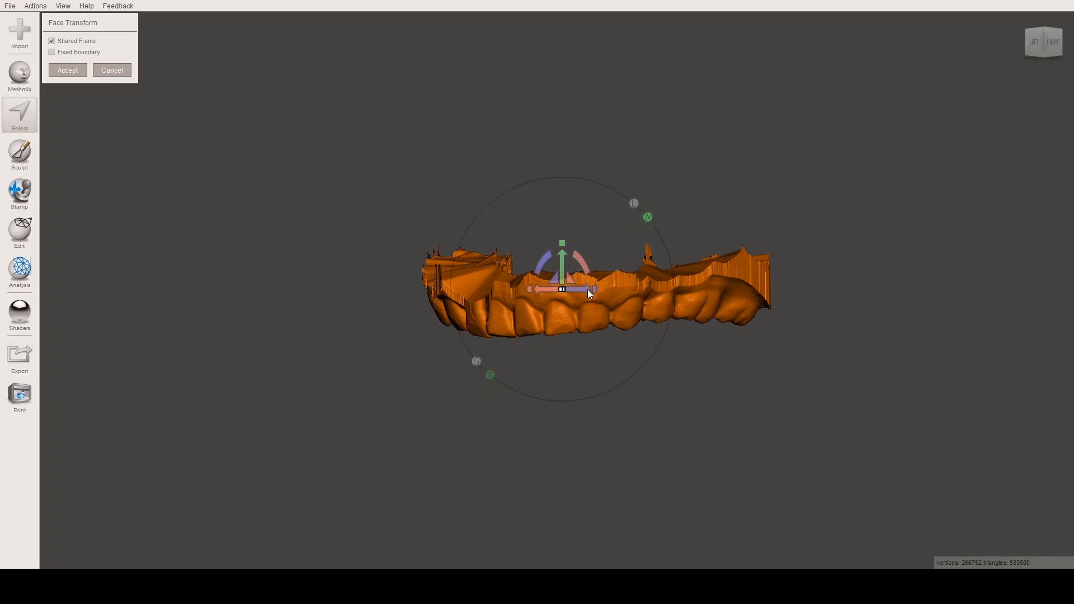
pyautogui.moveTo(563, 288); pyautogui.dragTo(574, 292)
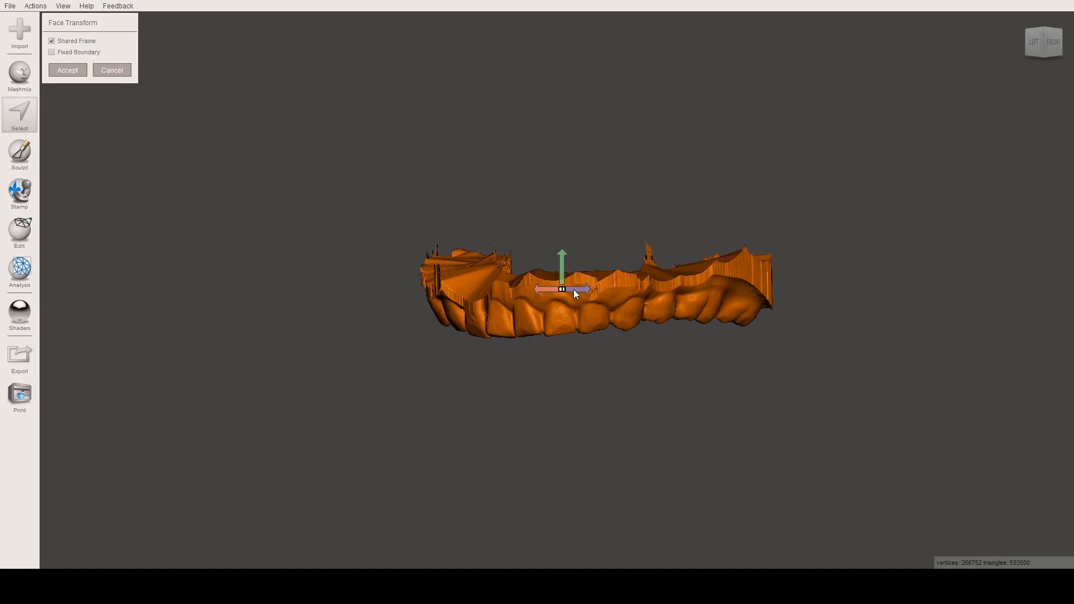
pyautogui.scroll(1, 574, 290)
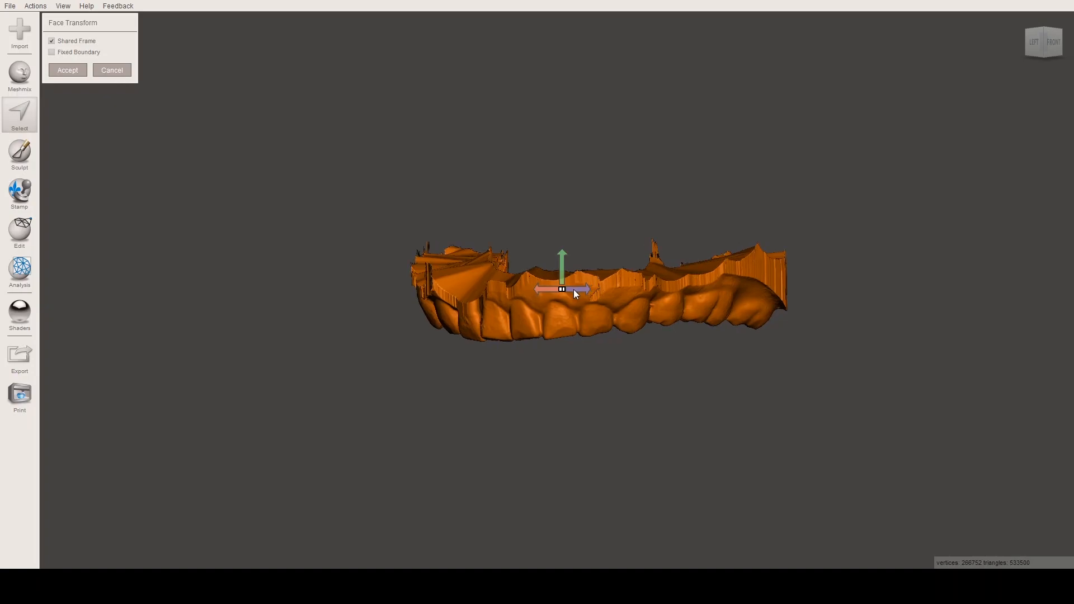
pyautogui.moveTo(576, 294); pyautogui.dragTo(576, 294)
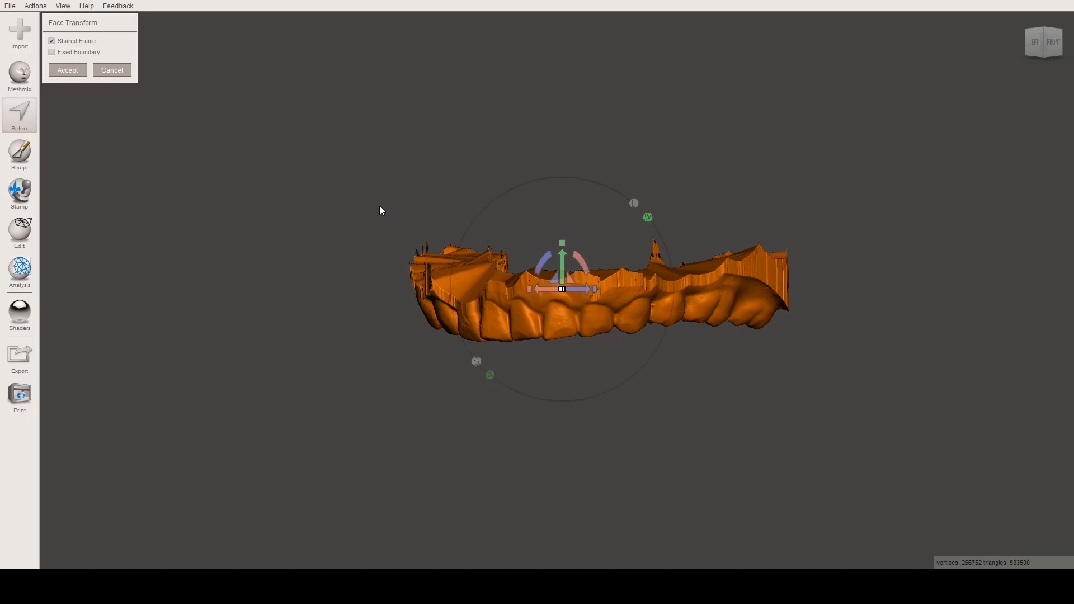
pyautogui.moveTo(595, 289); pyautogui.dragTo(576, 307)
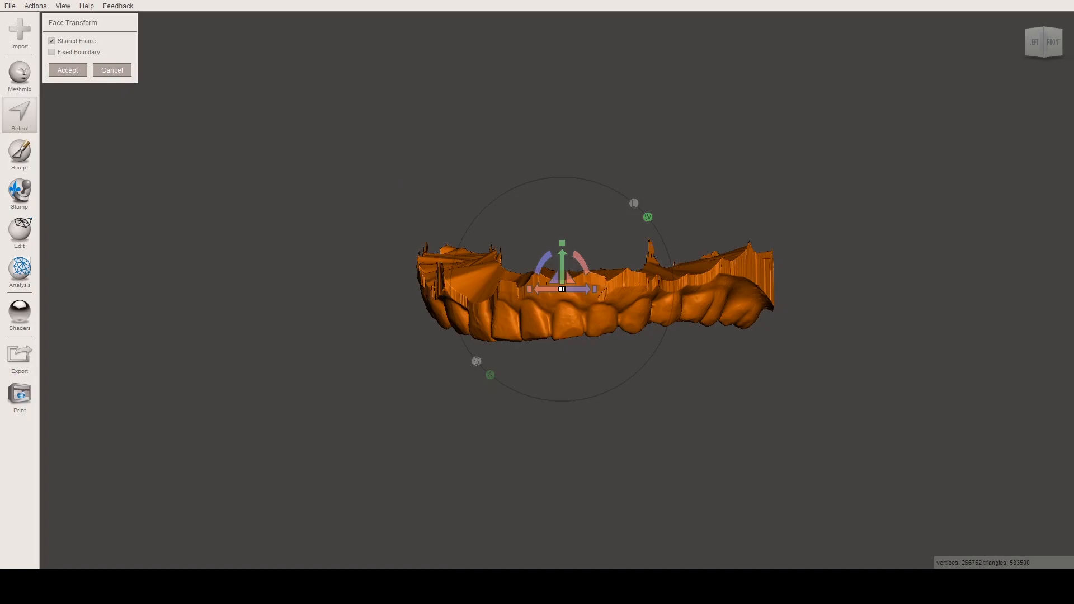
pyautogui.click(112, 70)
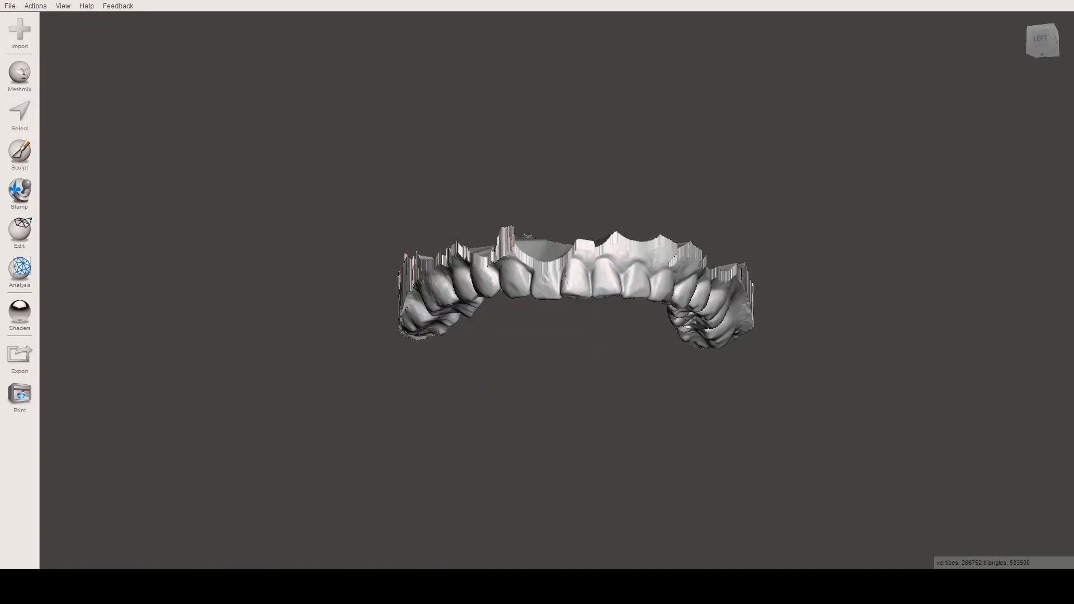
# - Examine the unselected arch from the right, front and left sides, with the teeth turned to point upward
pyautogui.click(1041, 40)
pyautogui.click(1026, 41)
pyautogui.click(1022, 43)
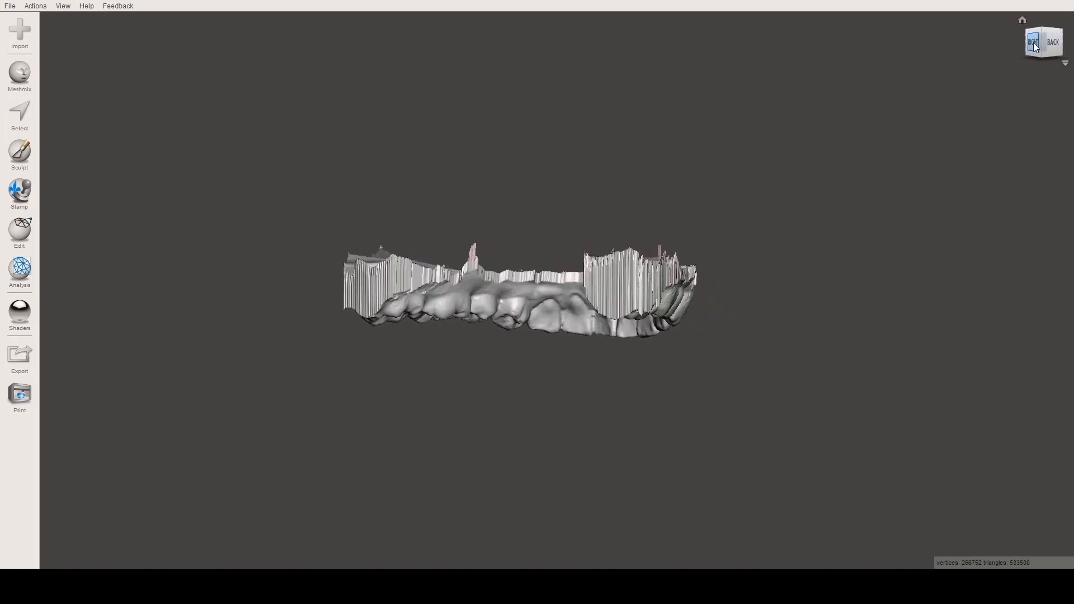
pyautogui.click(1022, 41)
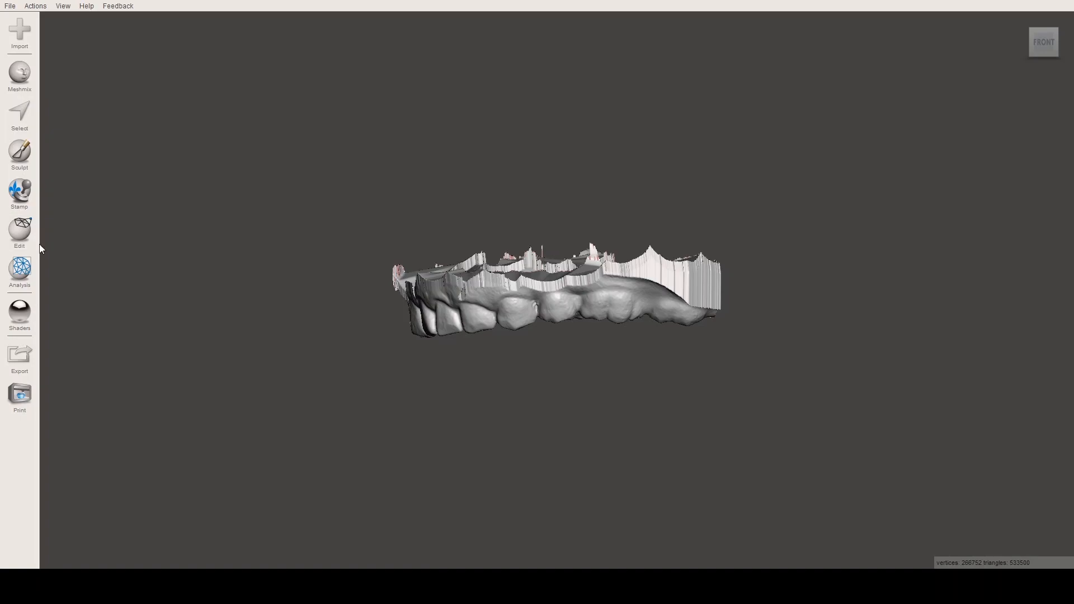
pyautogui.moveTo(445, 281)
pyautogui.mouseDown(button='right')
pyautogui.moveTo(532, 311)
pyautogui.moveTo(525, 297)
pyautogui.moveTo(464, 271)
pyautogui.mouseUp(button='right')
pyautogui.moveTo(539, 273); pyautogui.dragTo(623, 288, button='right')
pyautogui.moveTo(736, 299); pyautogui.dragTo(664, 274, button='right')
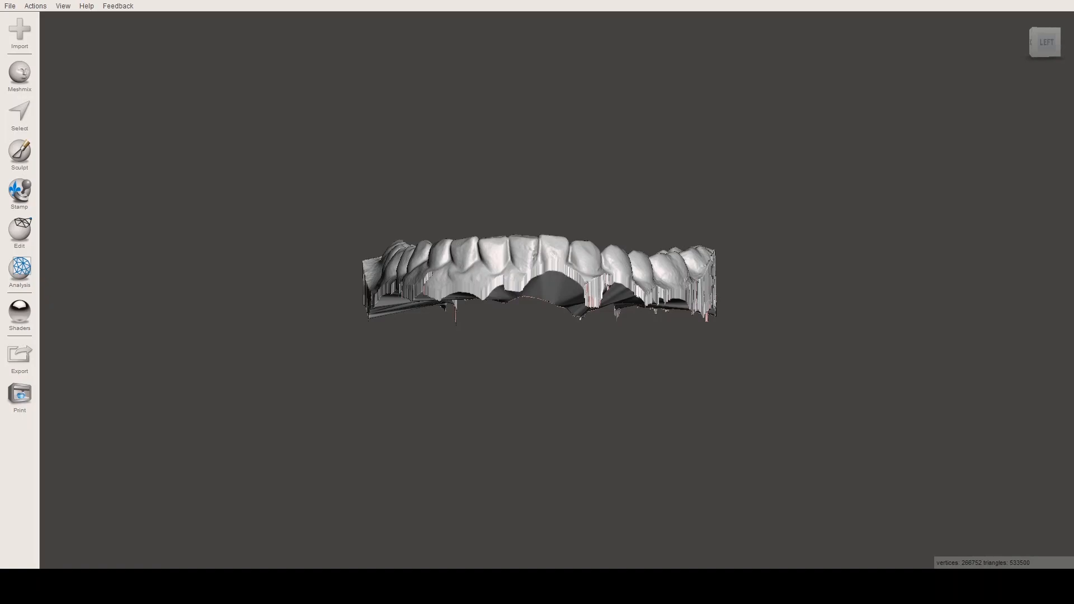
pyautogui.moveTo(631, 292); pyautogui.dragTo(550, 306, button='right')
pyautogui.click(1039, 46)
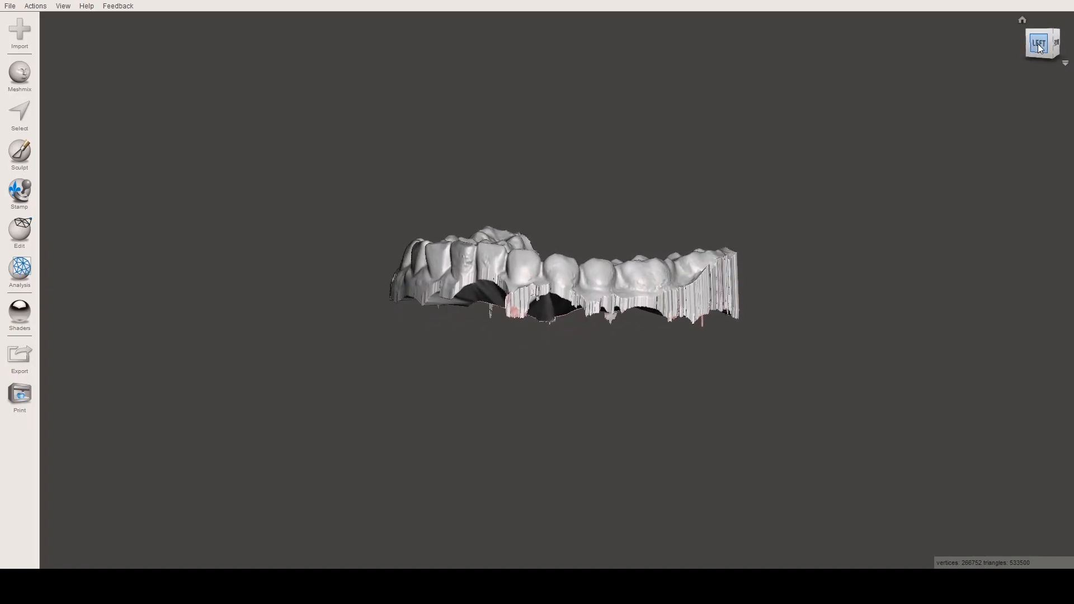
pyautogui.moveTo(598, 308); pyautogui.dragTo(556, 296, button='right')
pyautogui.moveTo(626, 258); pyautogui.dragTo(643, 303, button='right')
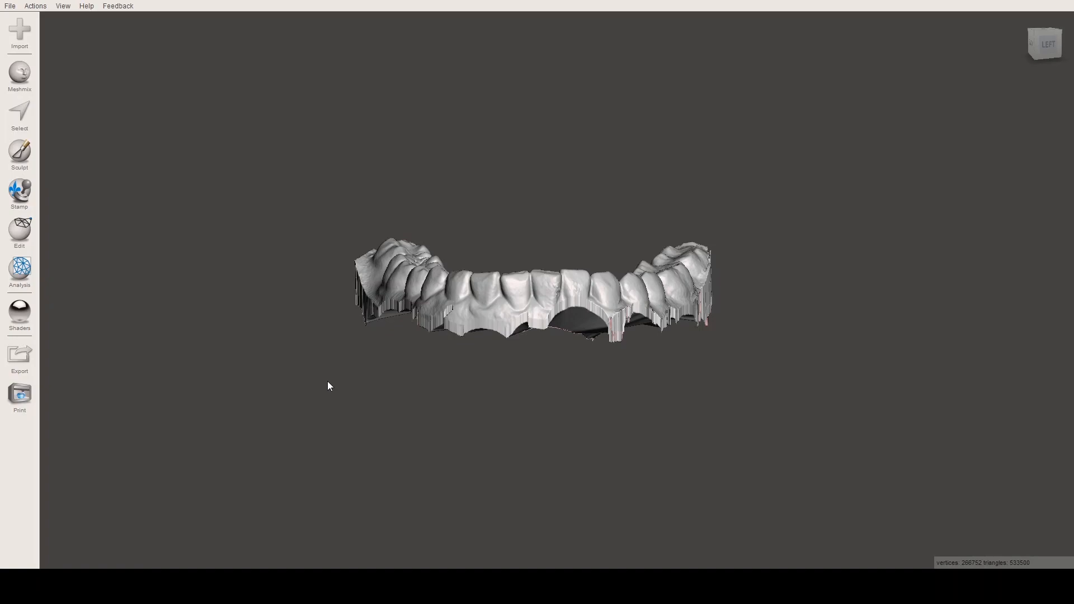
# - Paint a selection over four neighbouring teeth on the side of the arch with the Unwrap Brush
pyautogui.click(18, 109)
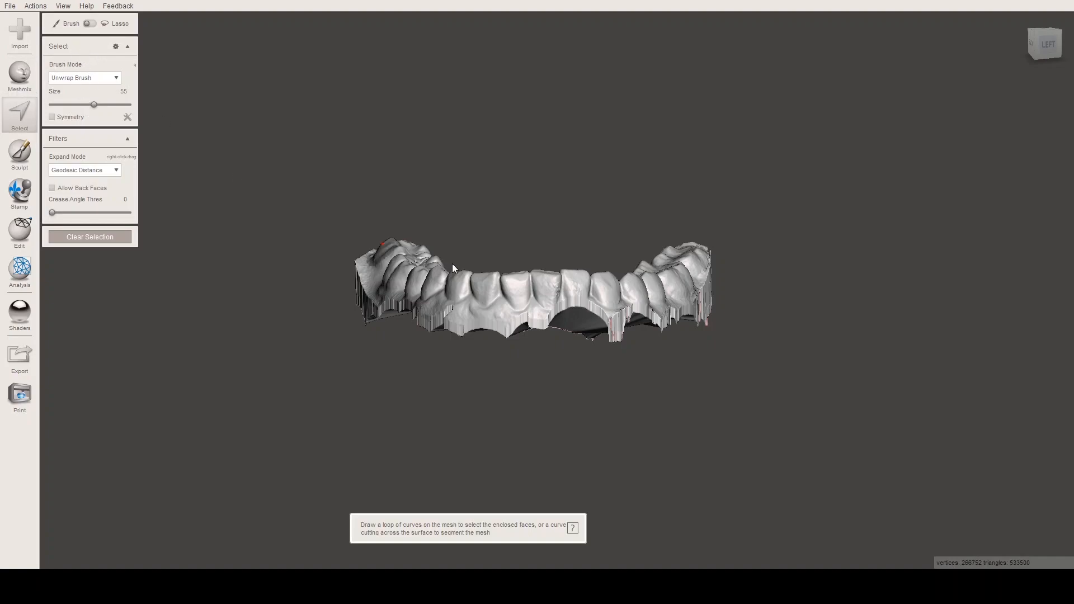
pyautogui.moveTo(404, 296); pyautogui.dragTo(425, 286, button='right')
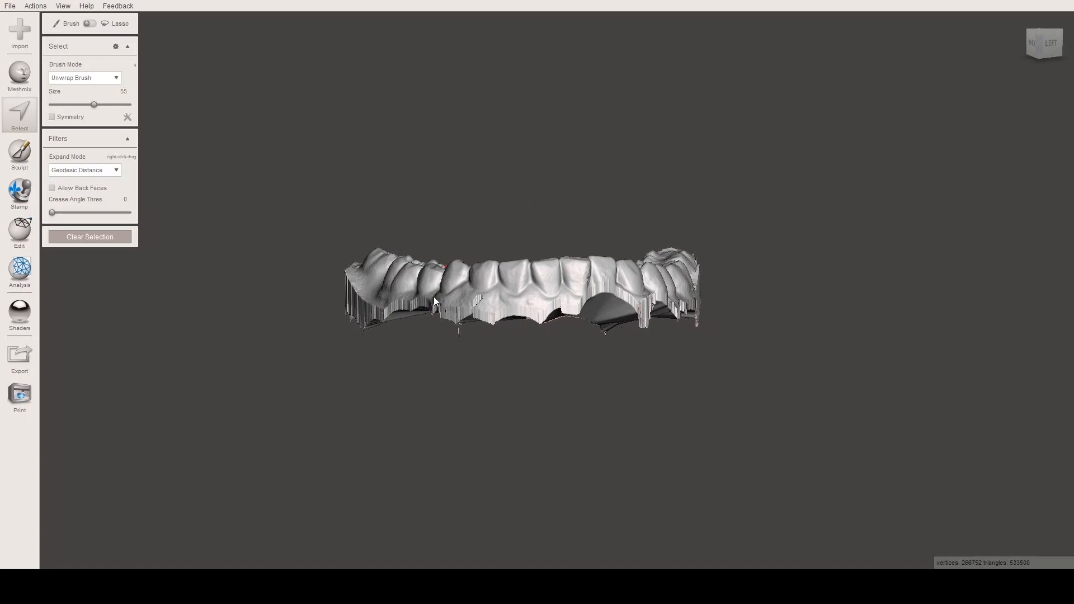
pyautogui.moveTo(436, 288); pyautogui.dragTo(504, 291)
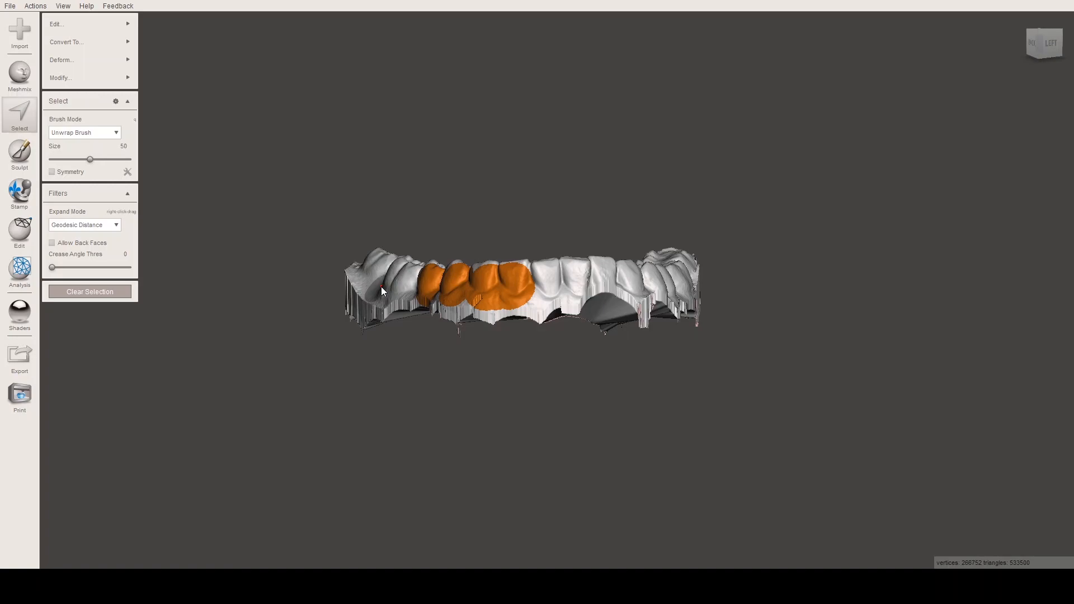
# - Reduce the selection brush size to 41 and add the teeth near the arch's left end to the selection
pyautogui.scroll(-5, 381, 287)
pyautogui.scroll(6, 381, 286)
pyautogui.scroll(-8, 381, 287)
pyautogui.scroll(2, 381, 287)
pyautogui.scroll(1, 381, 286)
pyautogui.scroll(-1, 381, 287)
pyautogui.moveTo(378, 277); pyautogui.dragTo(381, 276)
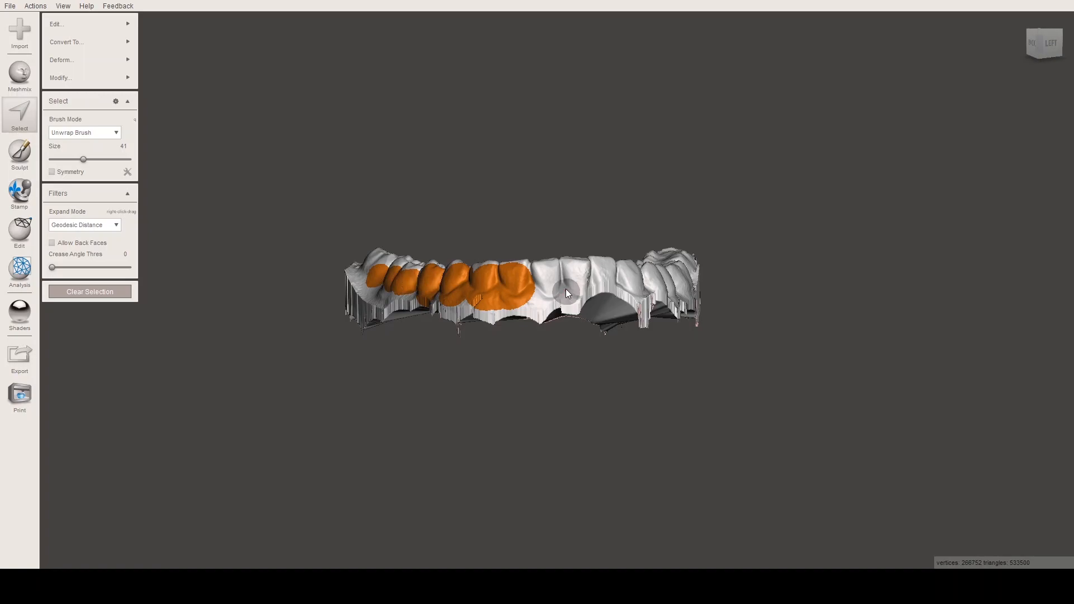
# - Try extending the selection across the front teeth with a brush size of 60, and clear the whole selection
pyautogui.scroll(-2, 557, 287)
pyautogui.scroll(-1, 557, 284)
pyautogui.scroll(8, 559, 284)
pyautogui.moveTo(532, 289)
pyautogui.mouseDown()
pyautogui.moveTo(451, 288)
pyautogui.moveTo(562, 287)
pyautogui.moveTo(451, 284)
pyautogui.mouseUp()
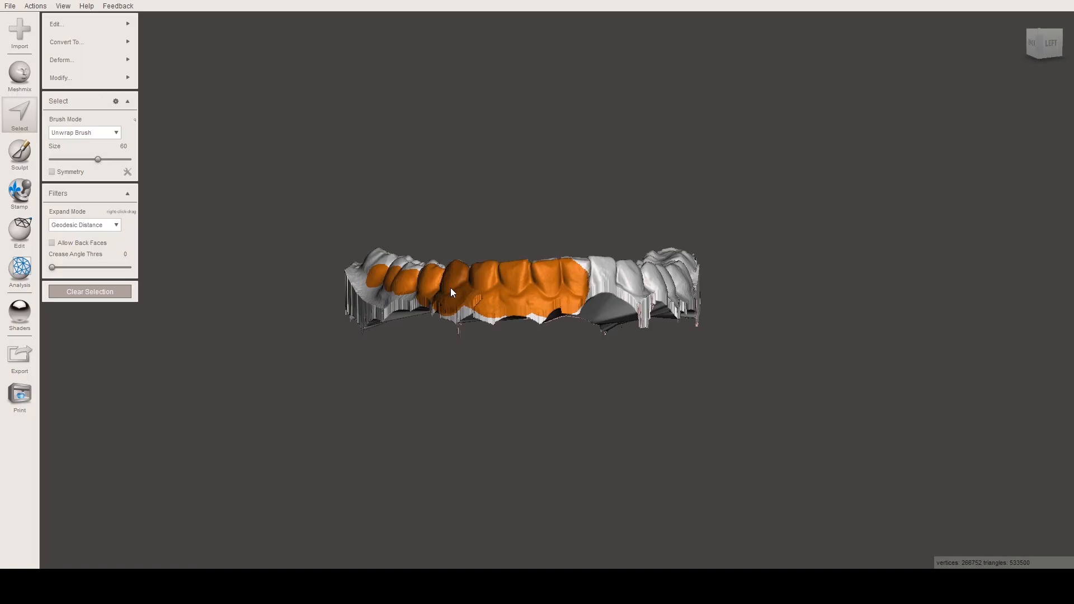
pyautogui.press('Escape')
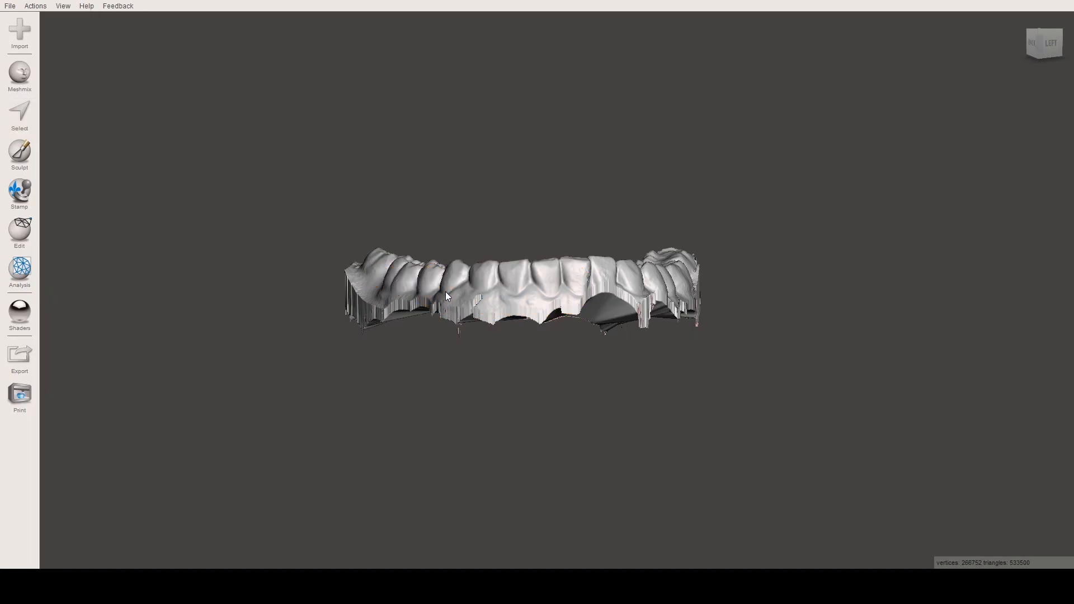
# - Select the left-hand portion of the arch by drawing a lasso outline around it, cutting vertically between the teeth
pyautogui.click(18, 112)
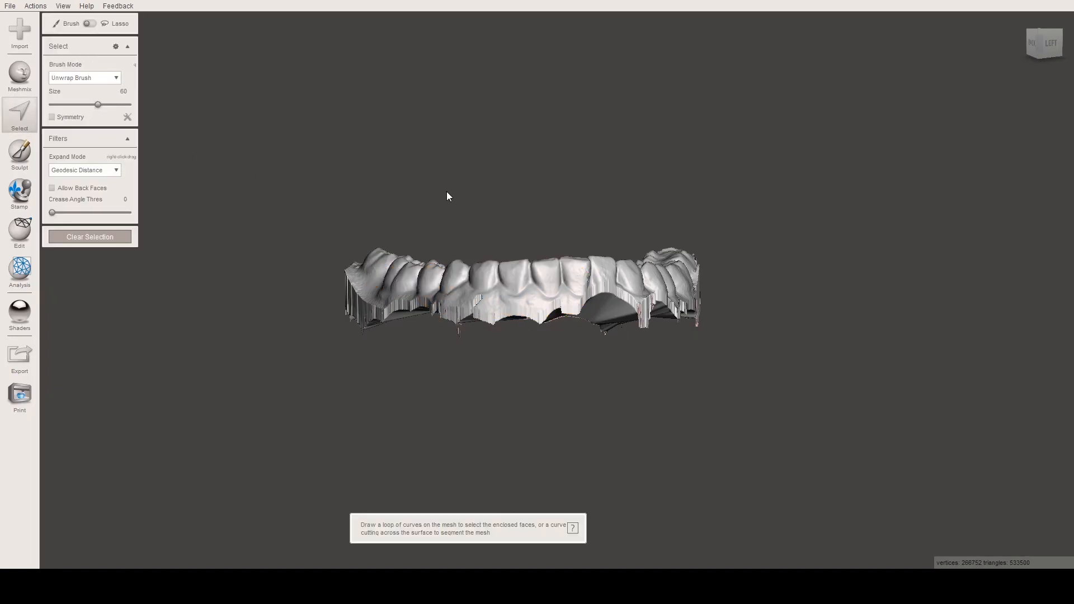
pyautogui.moveTo(497, 214); pyautogui.dragTo(499, 370)
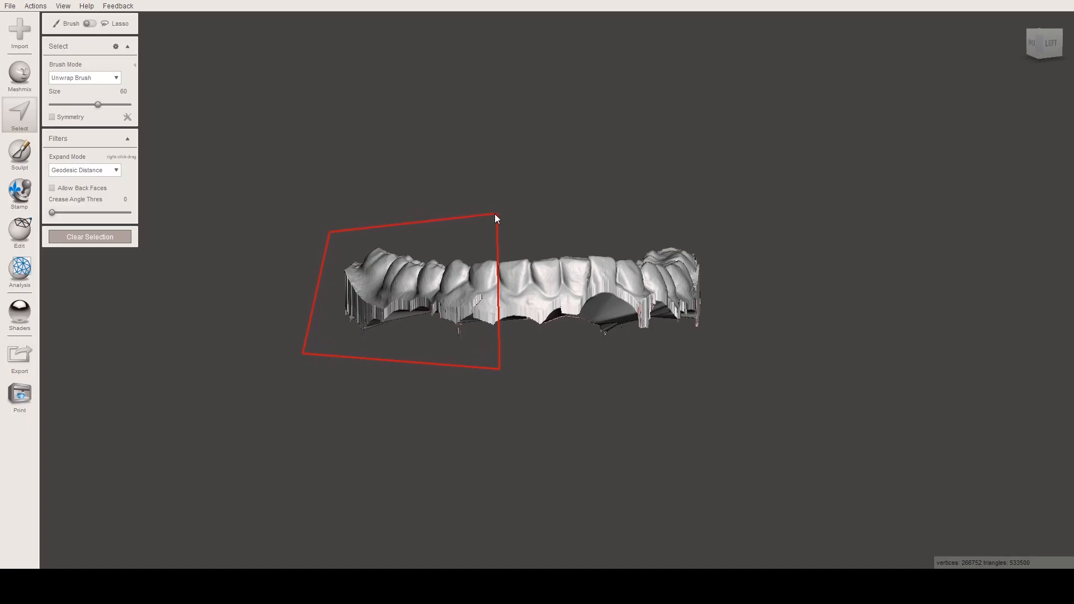
pyautogui.click(482, 293)
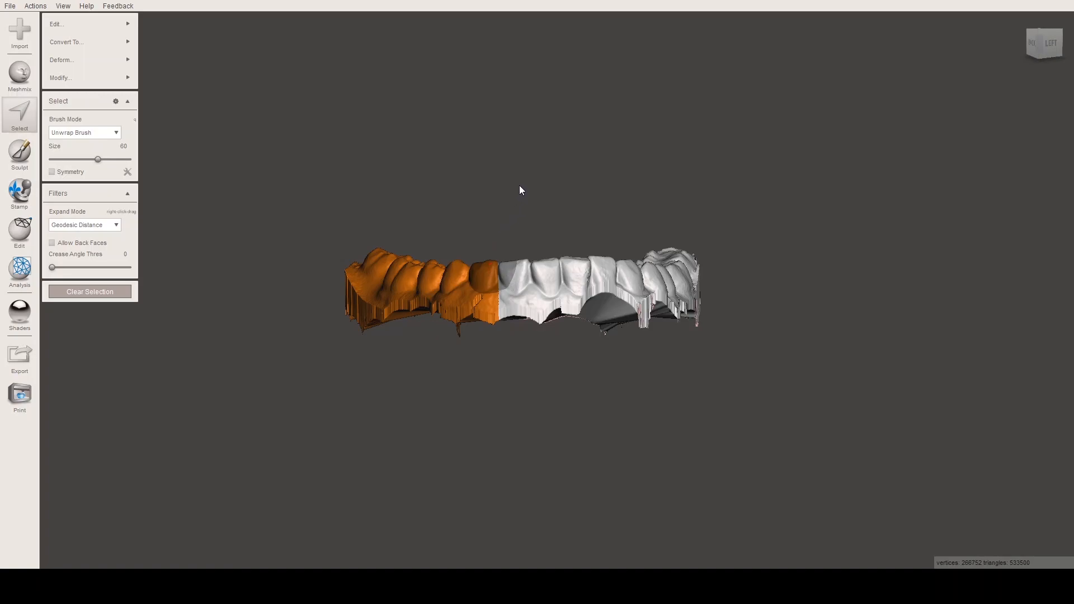
# - Extend the selection along the front teeth with lasso outlines drawn from the front and the back of the arch, cutting between the teeth
pyautogui.moveTo(533, 176)
pyautogui.mouseDown()
pyautogui.moveTo(562, 345)
pyautogui.moveTo(543, 368)
pyautogui.mouseUp()
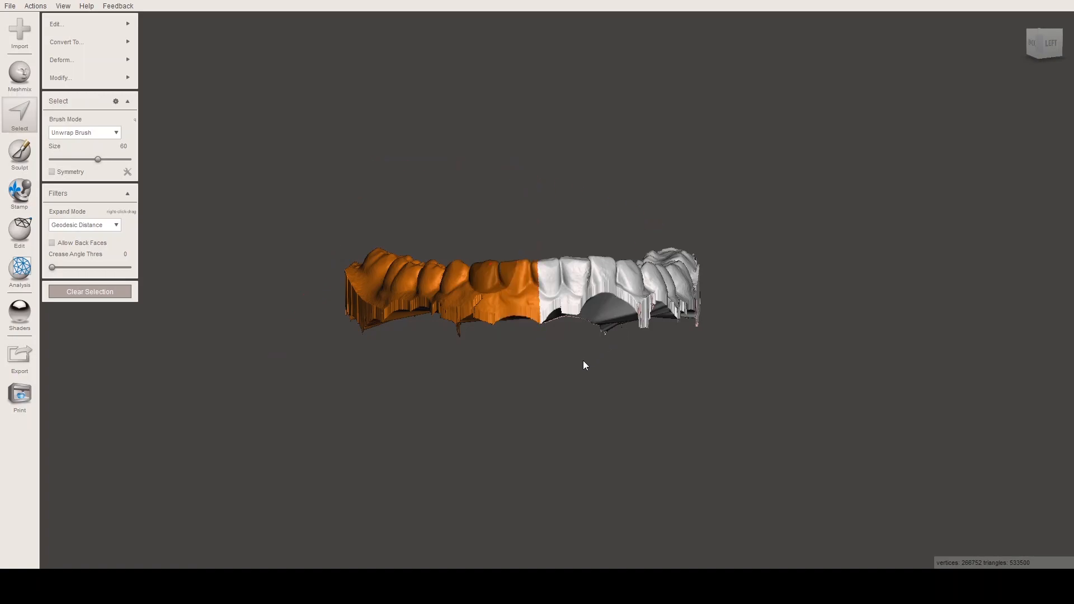
pyautogui.moveTo(587, 384); pyautogui.dragTo(230, 359, button='right')
pyautogui.moveTo(571, 364); pyautogui.dragTo(566, 323, button='right')
pyautogui.moveTo(573, 171); pyautogui.dragTo(564, 363)
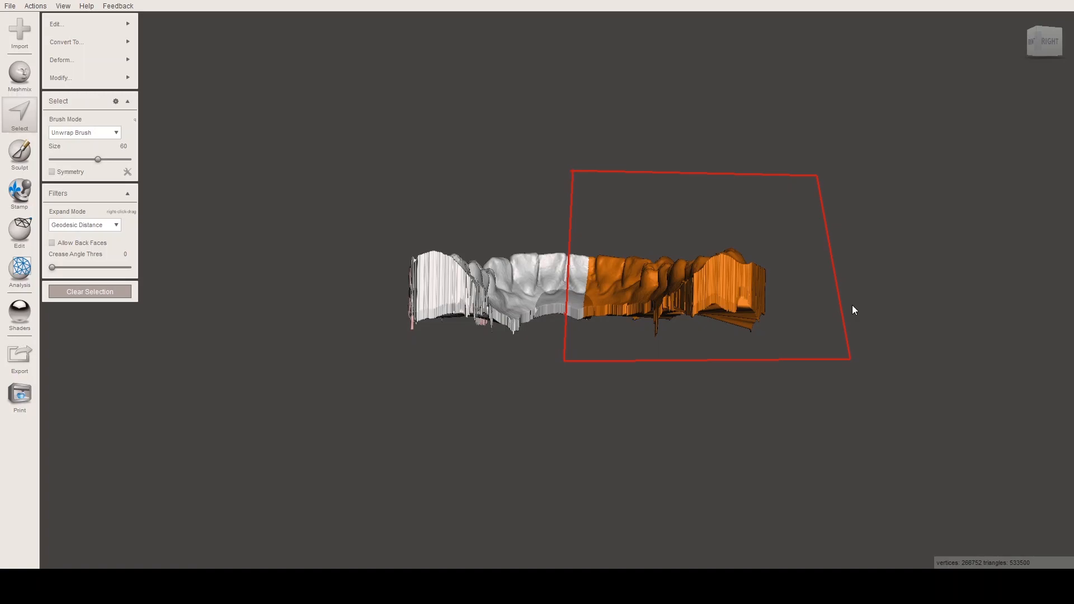
pyautogui.moveTo(833, 311); pyautogui.dragTo(833, 306)
pyautogui.moveTo(783, 364)
pyautogui.mouseDown(button='right')
pyautogui.moveTo(462, 340)
pyautogui.moveTo(391, 356)
pyautogui.moveTo(394, 386)
pyautogui.moveTo(422, 392)
pyautogui.mouseUp(button='right')
pyautogui.moveTo(529, 317)
pyautogui.mouseDown()
pyautogui.moveTo(539, 365)
pyautogui.moveTo(300, 366)
pyautogui.mouseUp()
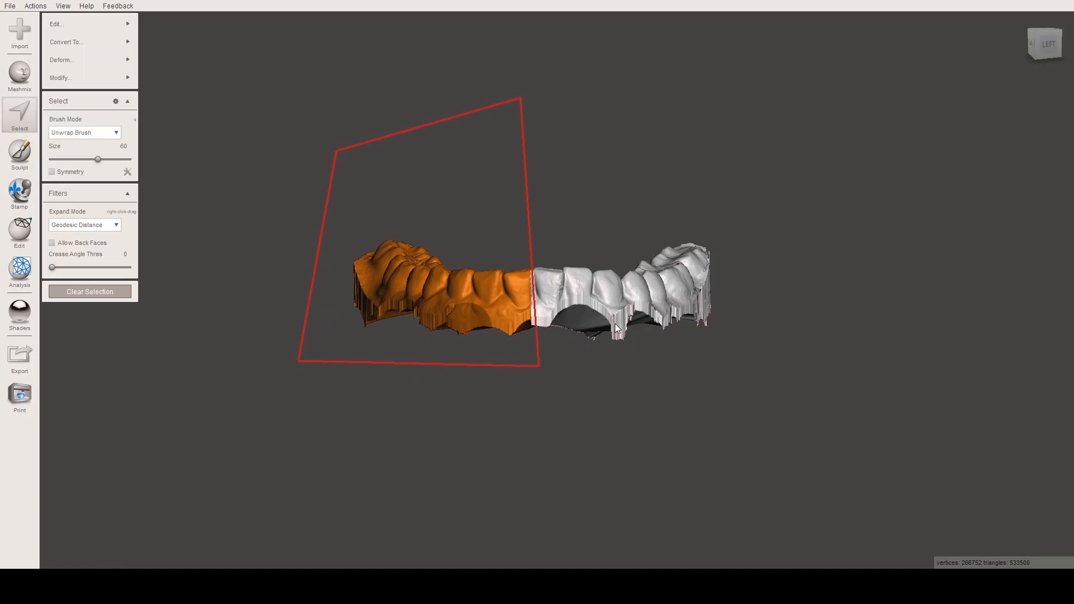
# - Separate the selected left-hand portion of the arch into its own object
pyautogui.moveTo(559, 401)
pyautogui.mouseDown(button='right')
pyautogui.moveTo(441, 366)
pyautogui.moveTo(235, 428)
pyautogui.moveTo(331, 386)
pyautogui.moveTo(253, 373)
pyautogui.moveTo(283, 362)
pyautogui.moveTo(307, 292)
pyautogui.moveTo(485, 395)
pyautogui.moveTo(511, 371)
pyautogui.moveTo(587, 362)
pyautogui.mouseUp(button='right')
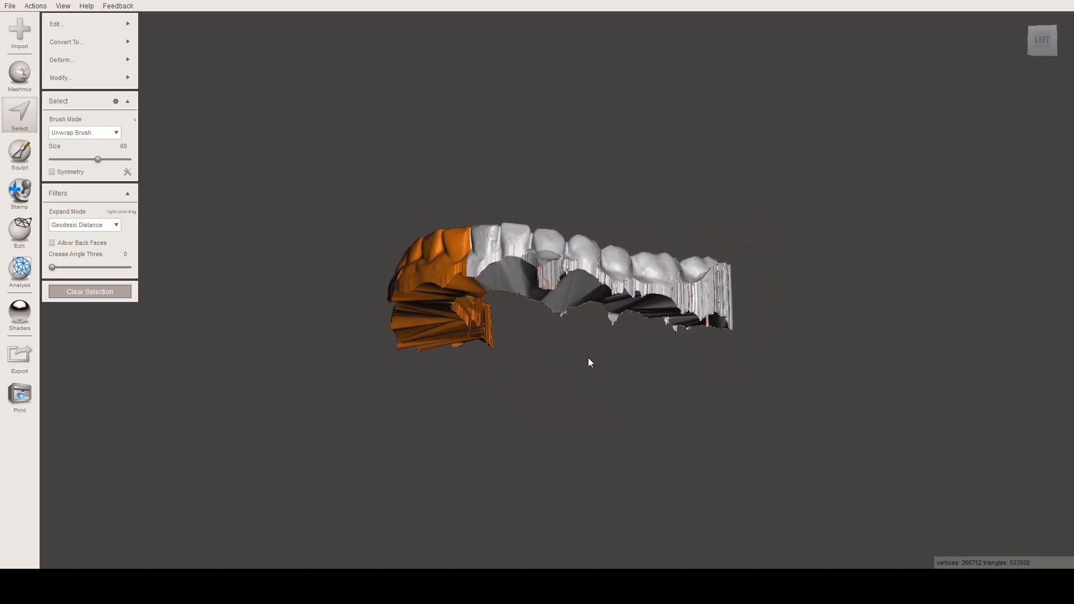
pyautogui.moveTo(238, 177); pyautogui.dragTo(447, 250, button='right')
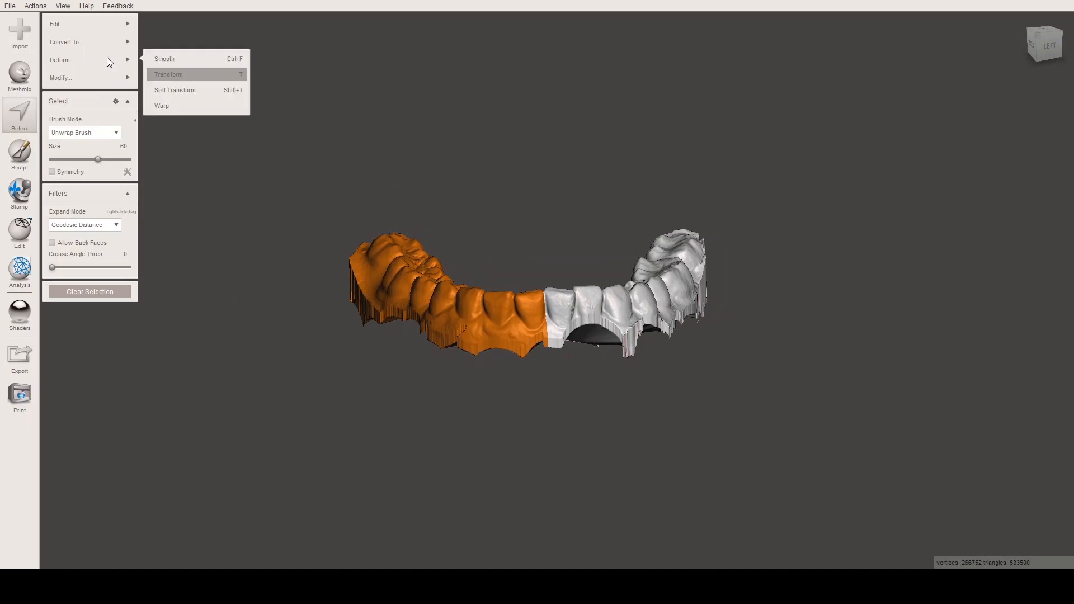
pyautogui.moveTo(105, 31)
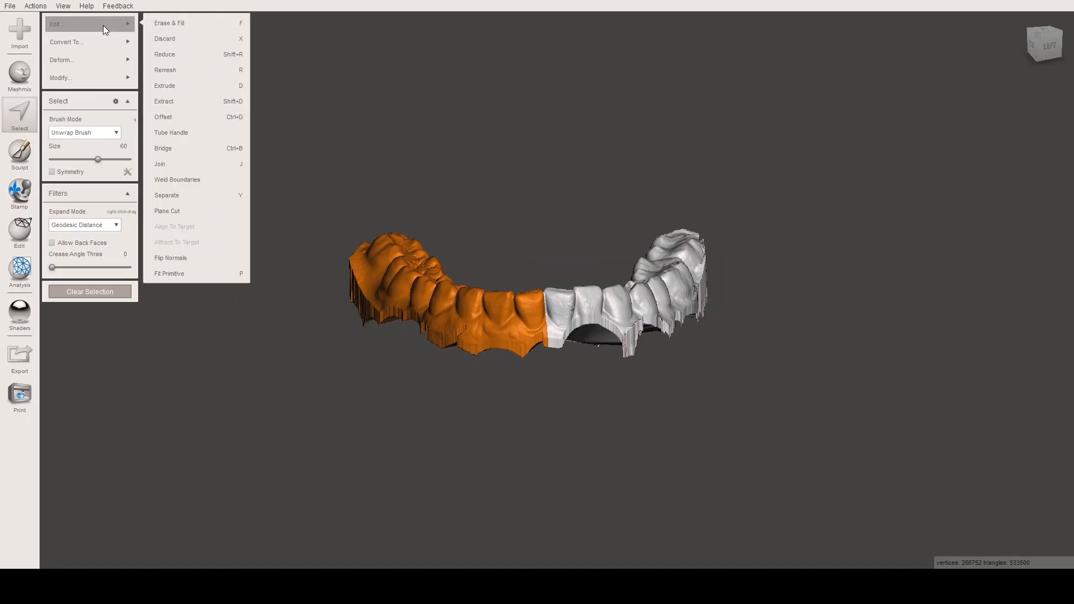
pyautogui.click(214, 196)
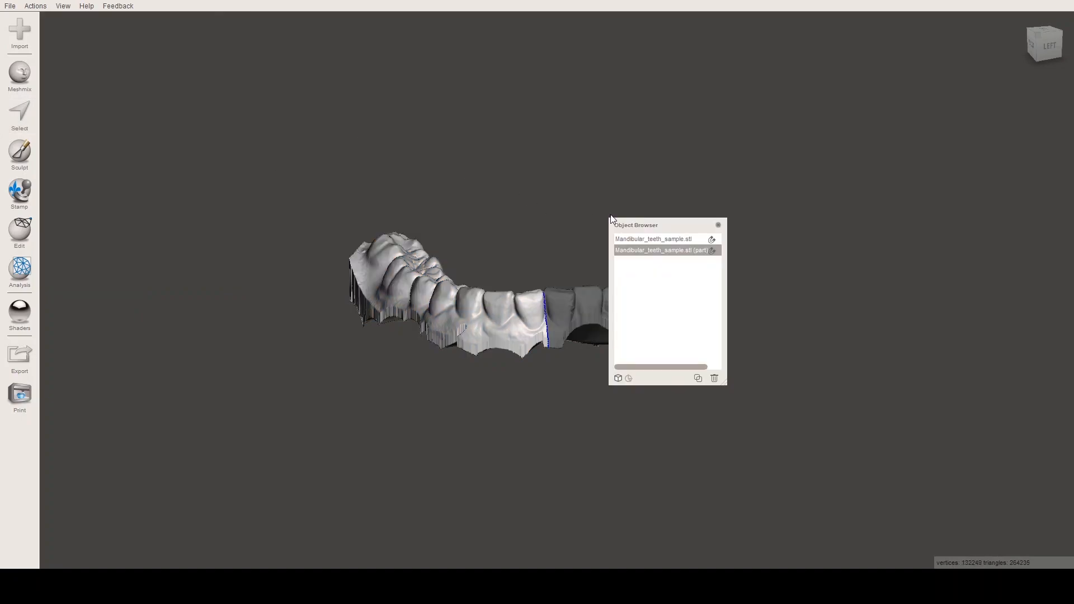
# - Enlarge the Object Browser until full object names and visibility controls fit, and move it clear of the teeth model
pyautogui.moveTo(657, 227); pyautogui.dragTo(657, 247)
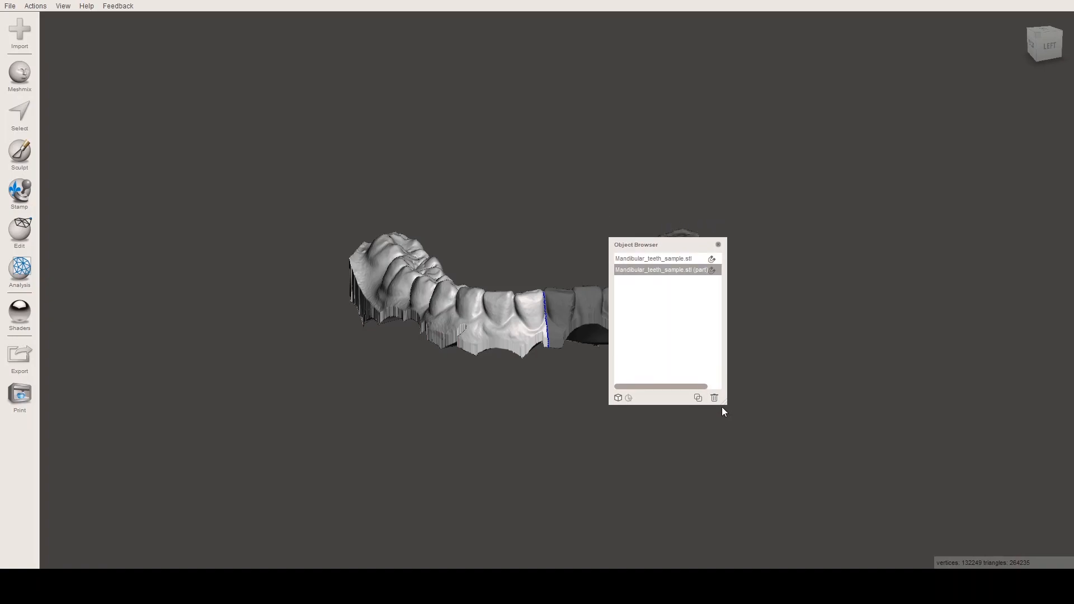
pyautogui.moveTo(724, 405); pyautogui.dragTo(865, 435)
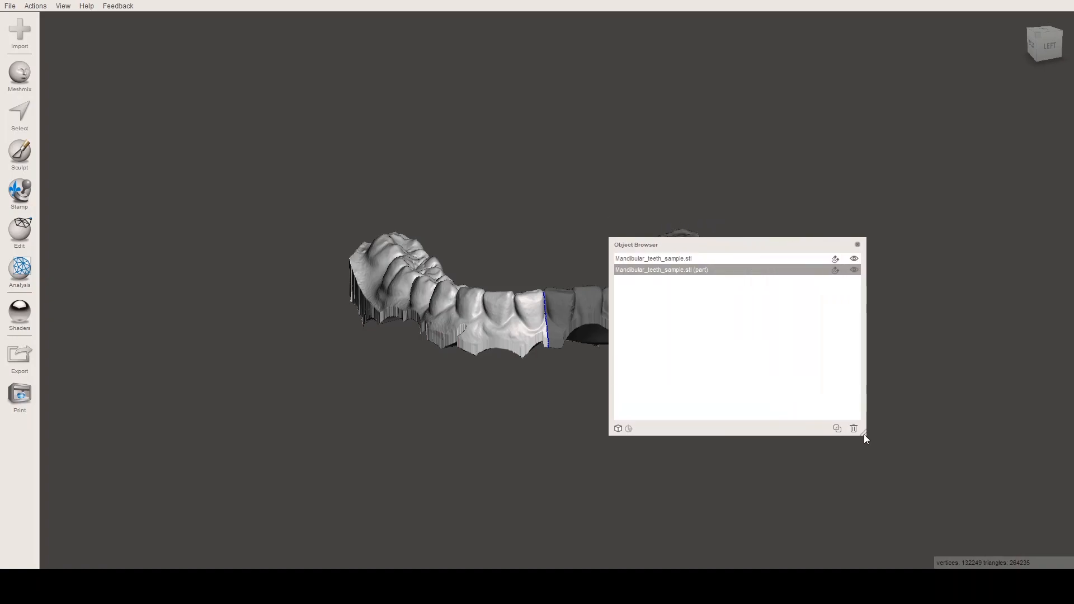
pyautogui.moveTo(756, 242); pyautogui.dragTo(699, 327)
# - Toggle the visibility of Mandibular_teeth_sample.stl (part) and Mandibular_teeth_sample.stl in turn to identify which half each one holds
pyautogui.click(854, 379)
pyautogui.click(855, 380)
pyautogui.click(856, 378)
pyautogui.click(859, 370)
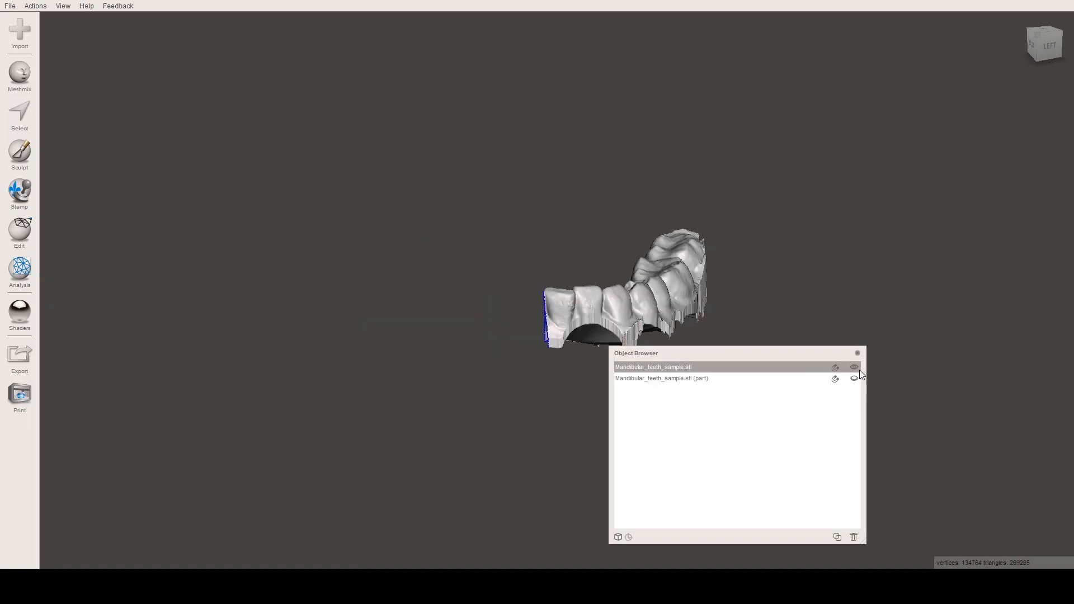
pyautogui.click(855, 367)
pyautogui.click(855, 367)
pyautogui.click(855, 367)
pyautogui.click(750, 404)
pyautogui.click(751, 395)
pyautogui.click(736, 402)
pyautogui.click(811, 392)
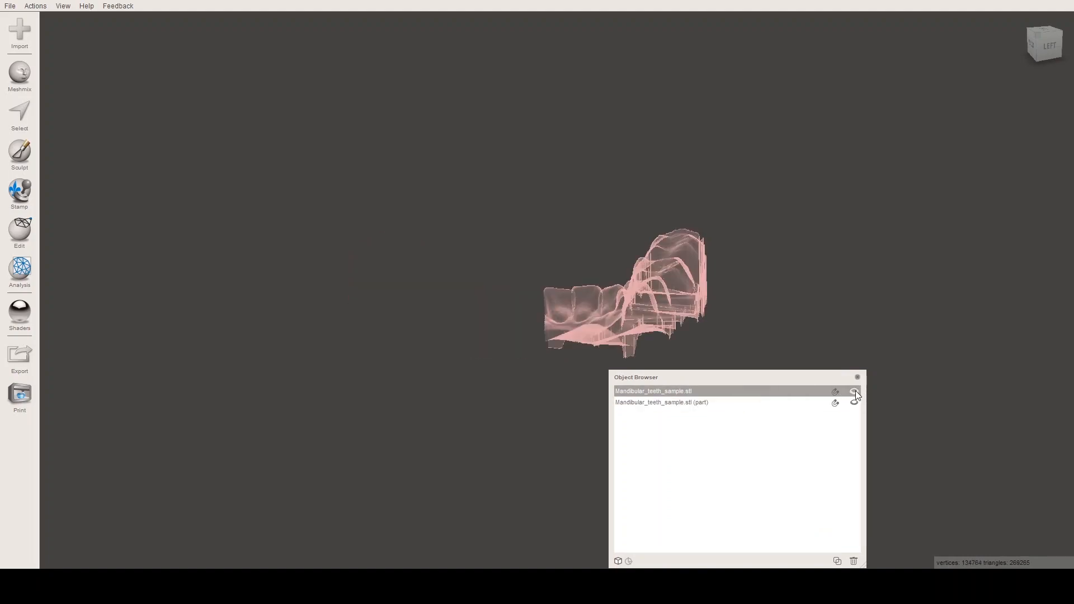
# - Examine the remaining arch with the separated part hidden, and show the part again for comparison
pyautogui.click(855, 391)
pyautogui.click(854, 402)
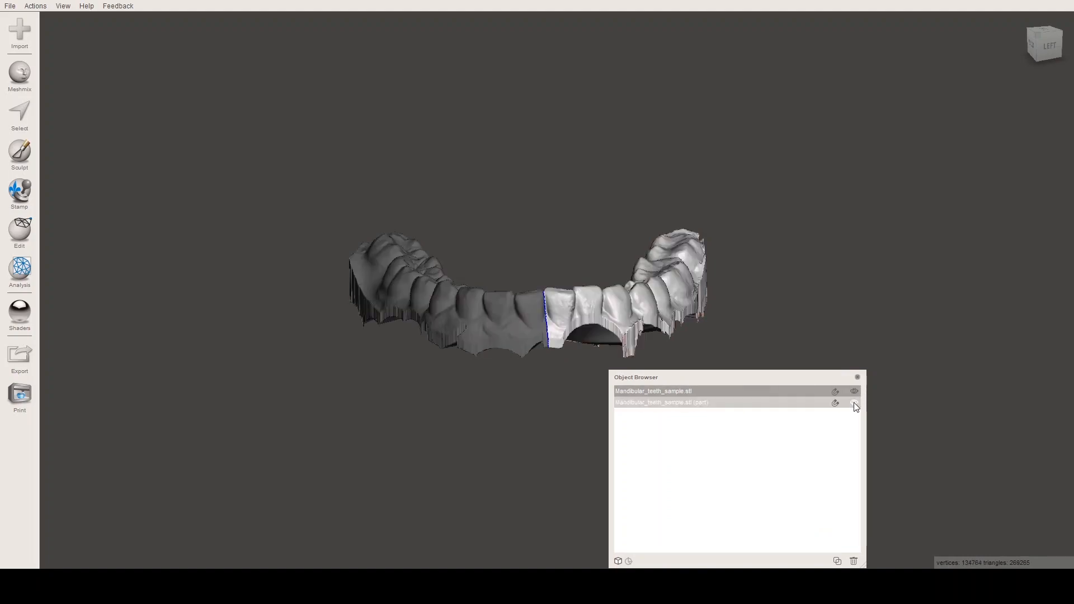
pyautogui.click(854, 403)
pyautogui.click(807, 390)
pyautogui.moveTo(693, 336); pyautogui.dragTo(643, 310, button='right')
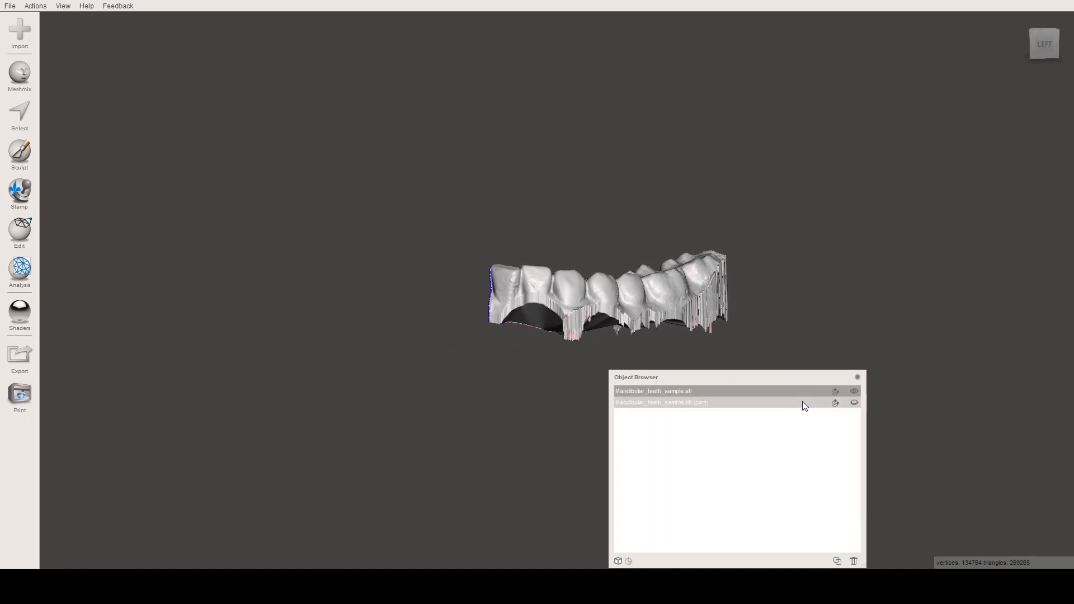
pyautogui.click(855, 402)
pyautogui.click(854, 402)
pyautogui.click(855, 402)
pyautogui.click(855, 392)
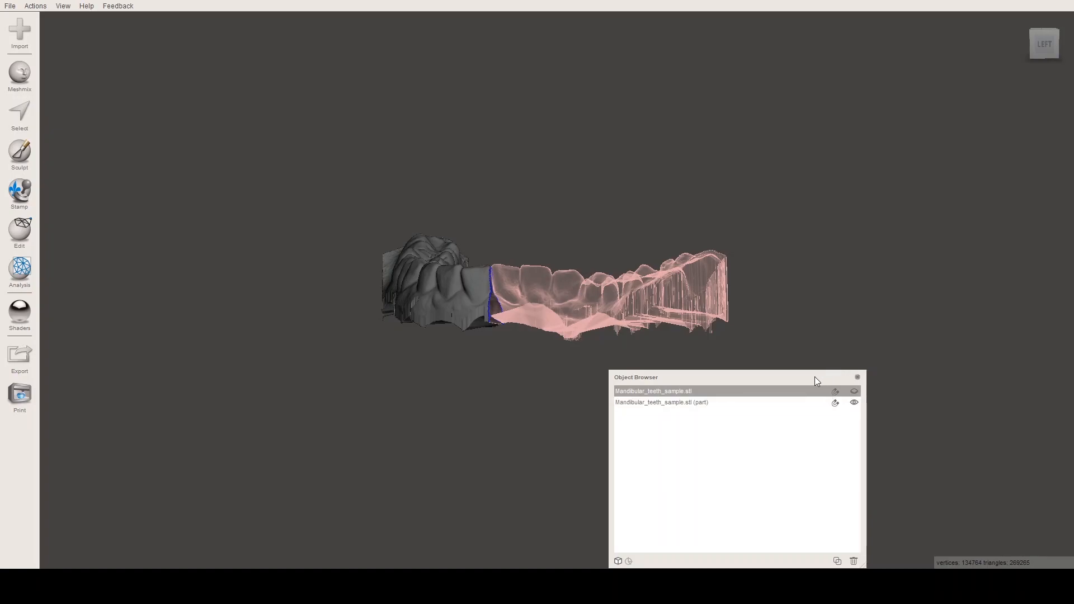
# - Try the individual toggles of both arch objects in the Object Browser, leaving both halves shown
pyautogui.moveTo(816, 378); pyautogui.dragTo(832, 372)
pyautogui.click(834, 391)
pyautogui.click(835, 392)
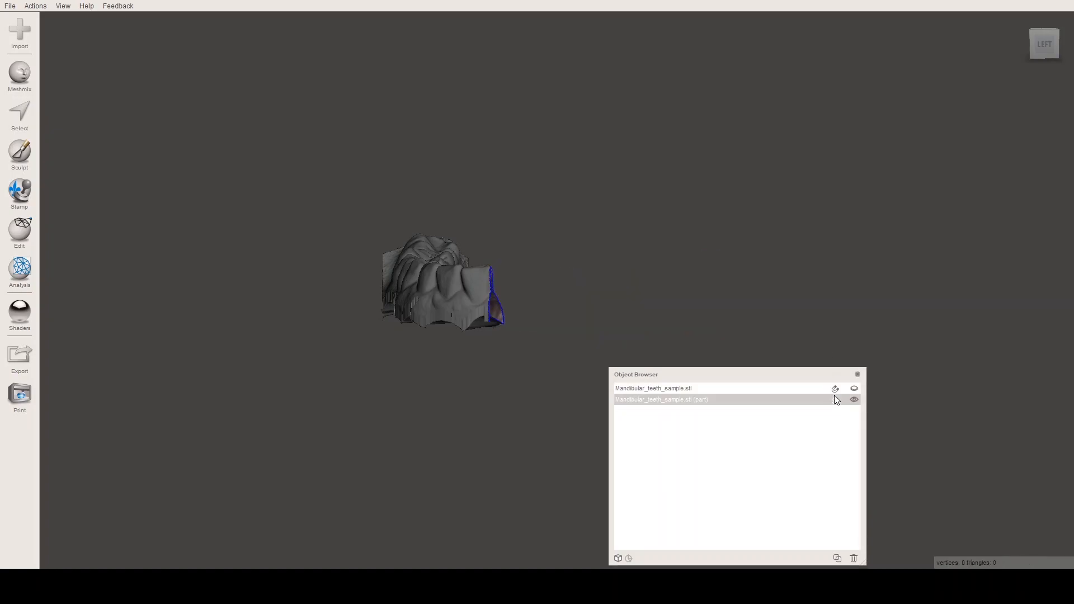
pyautogui.click(836, 389)
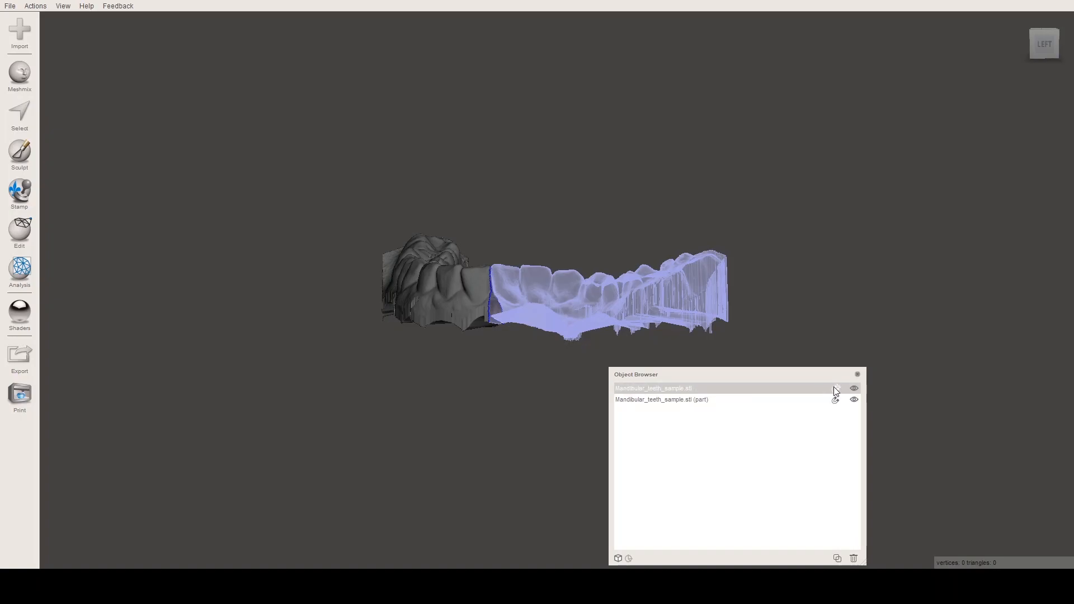
pyautogui.click(836, 399)
pyautogui.click(835, 399)
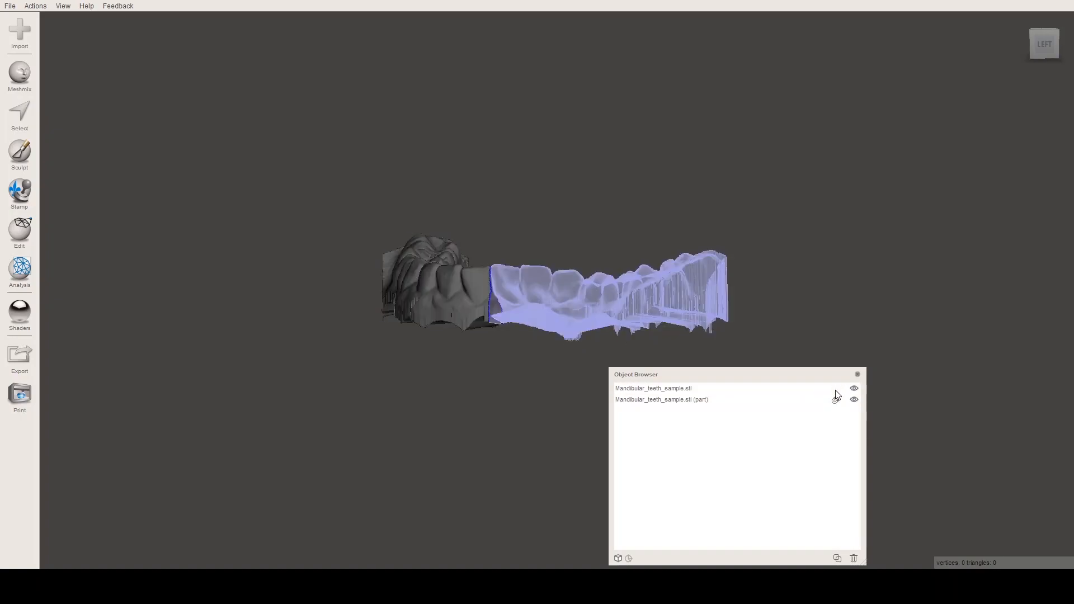
pyautogui.moveTo(740, 352); pyautogui.dragTo(759, 334, button='right')
pyautogui.click(833, 387)
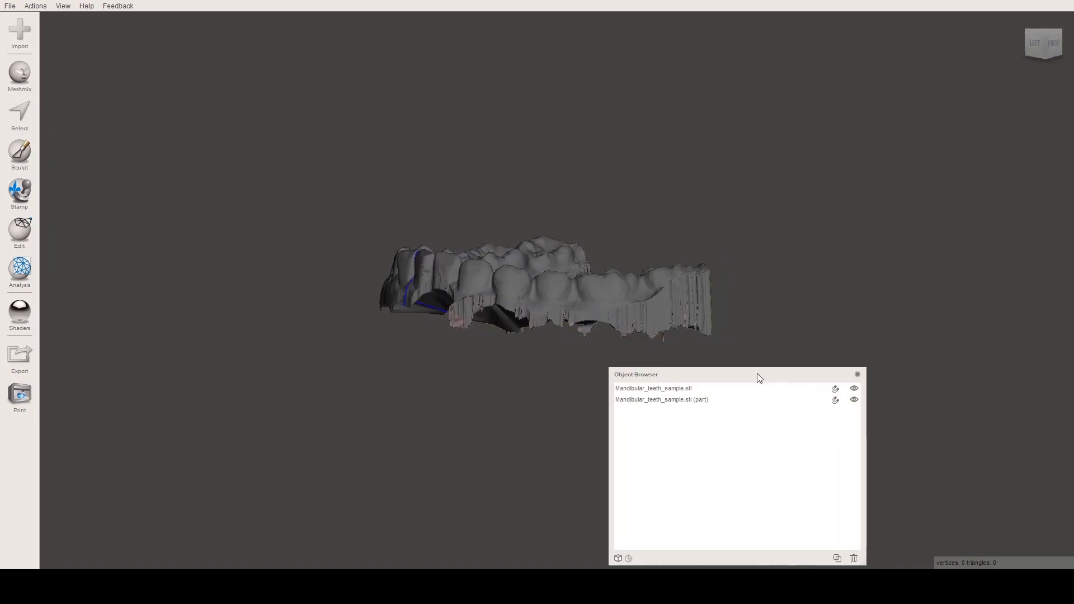
pyautogui.moveTo(644, 330); pyautogui.dragTo(751, 347, button='right')
pyautogui.click(854, 399)
pyautogui.click(854, 399)
# - Switch the active object back and forth between Mandibular_teeth_sample.stl and its separated part, leaving the part active
pyautogui.click(750, 391)
pyautogui.click(737, 400)
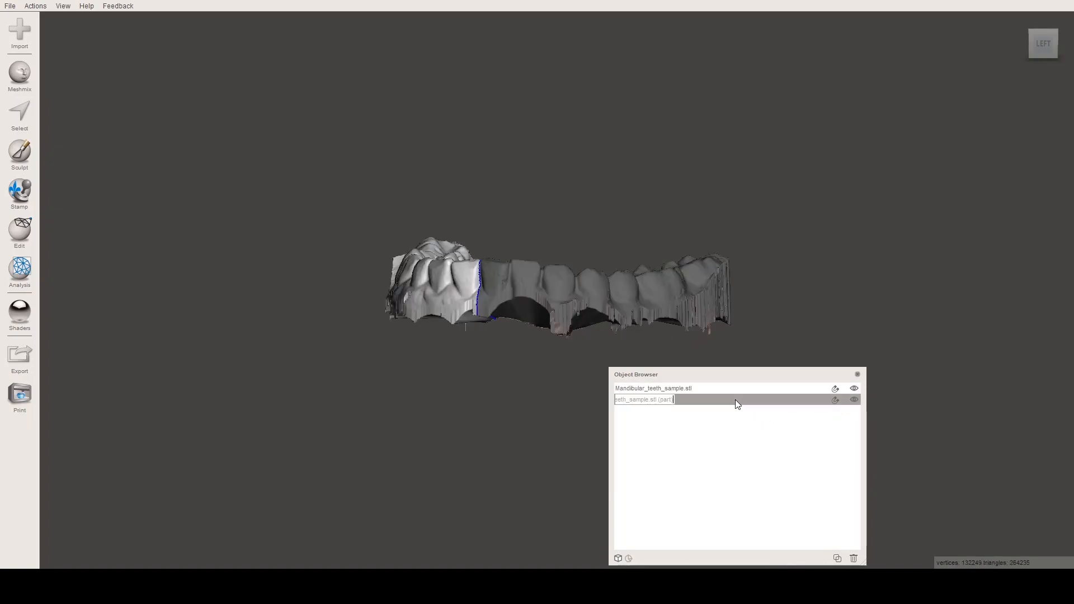
pyautogui.click(733, 391)
pyautogui.click(729, 399)
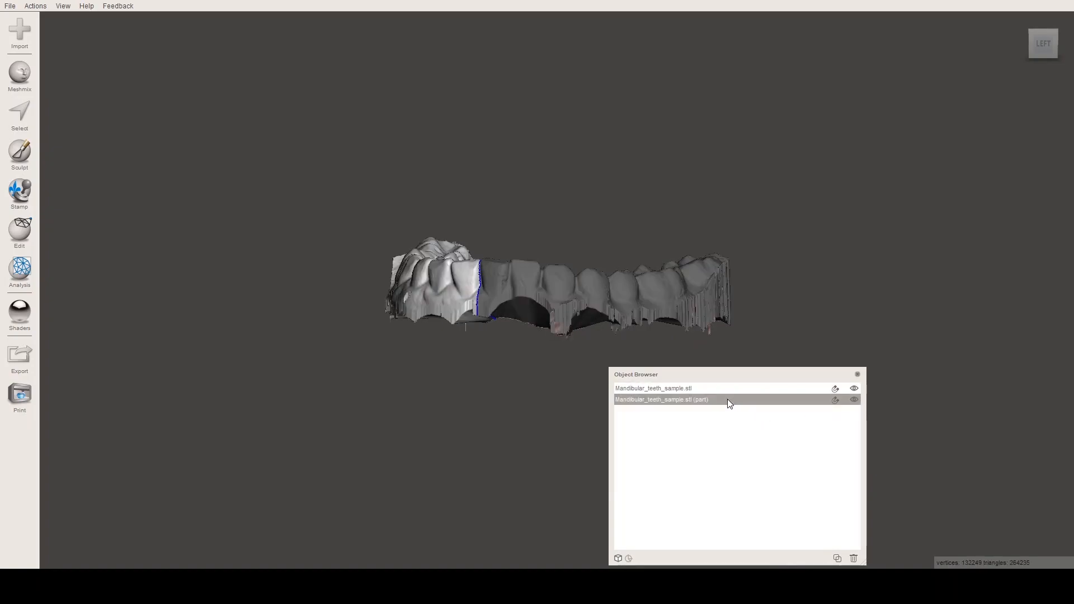
pyautogui.click(733, 389)
pyautogui.click(736, 399)
pyautogui.click(740, 389)
pyautogui.click(731, 398)
pyautogui.click(731, 389)
pyautogui.click(724, 399)
pyautogui.click(718, 390)
pyautogui.click(709, 400)
pyautogui.click(562, 344)
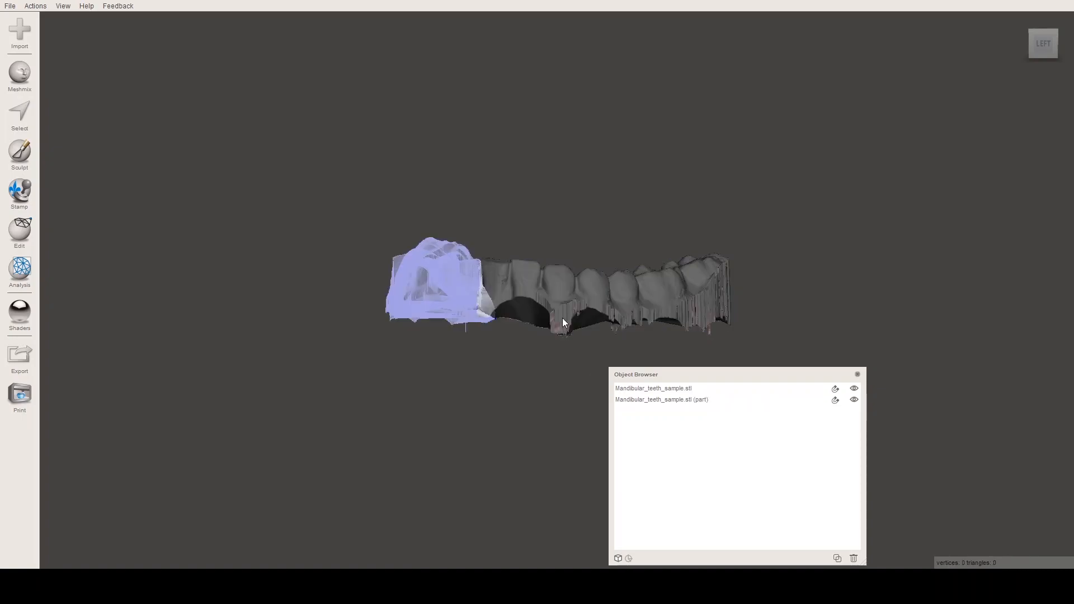
pyautogui.click(563, 318)
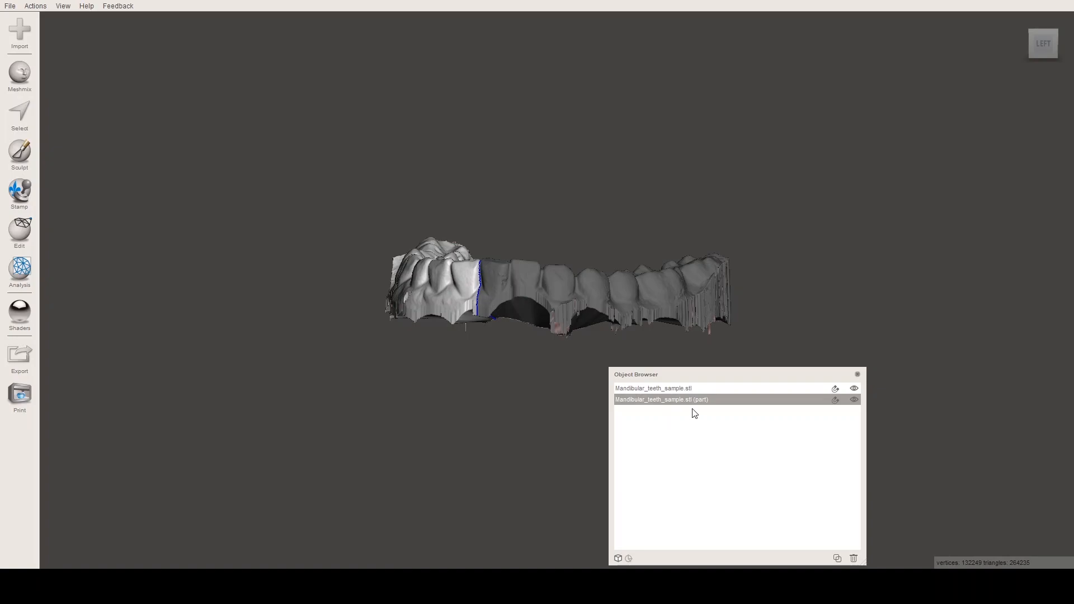
# - Undo the separation and the last lasso extension, and clear the selection
pyautogui.hotkey('ctrl', 'z')
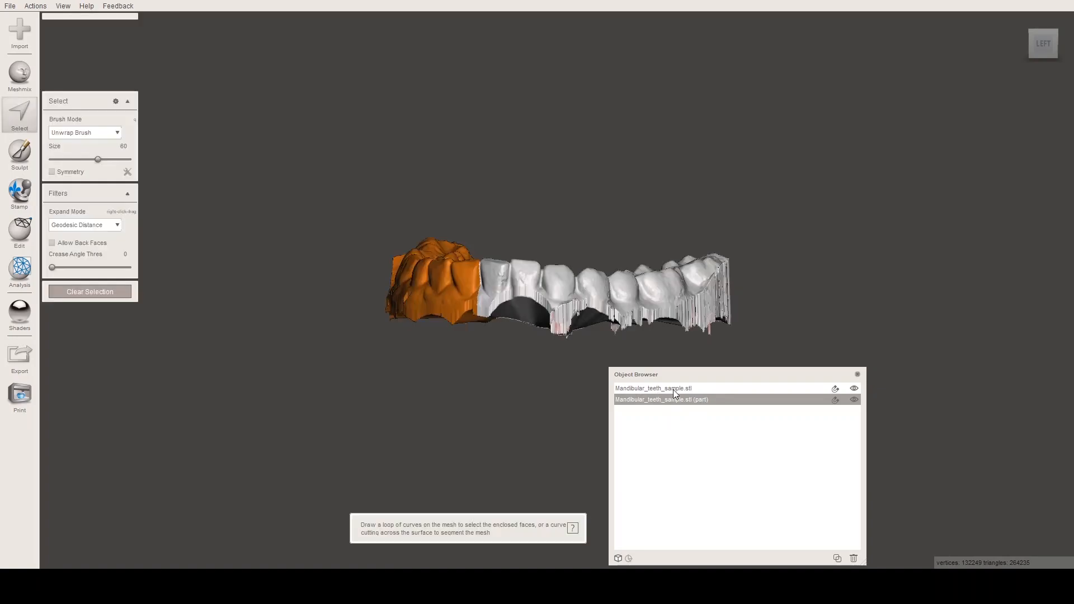
pyautogui.hotkey('ctrl', 'z')
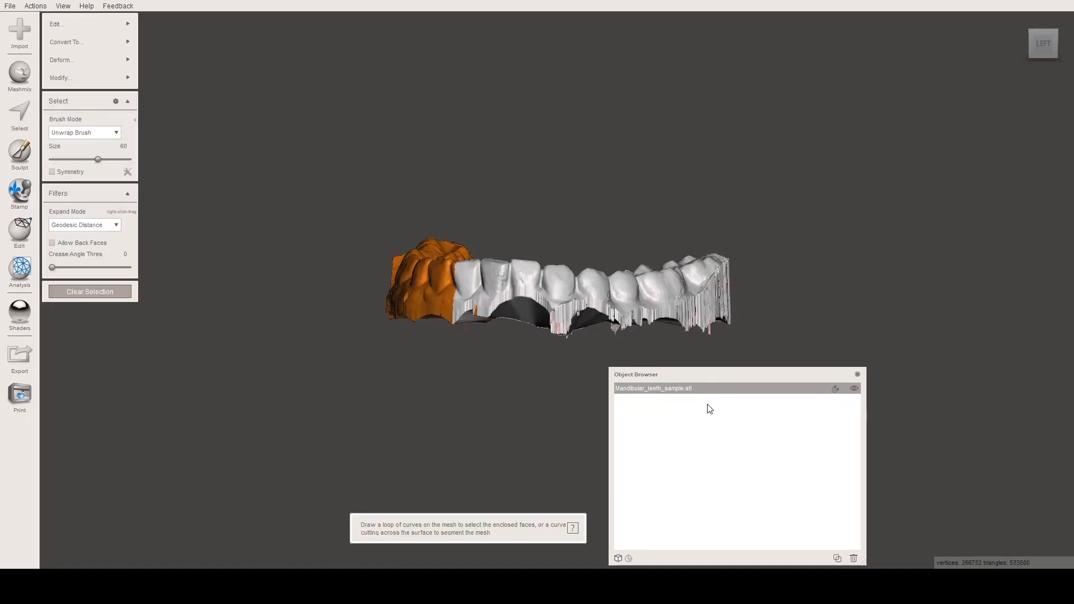
pyautogui.press('Escape')
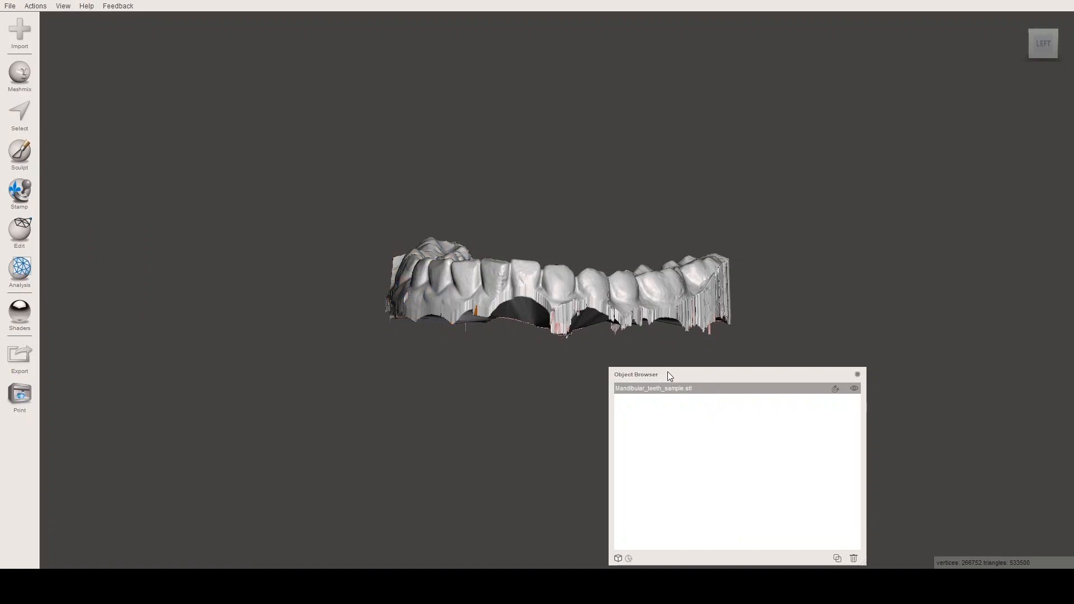
# - Select the left-hand half of the arch with a lasso cutting between the front teeth, and separate it into its own object
pyautogui.click(22, 114)
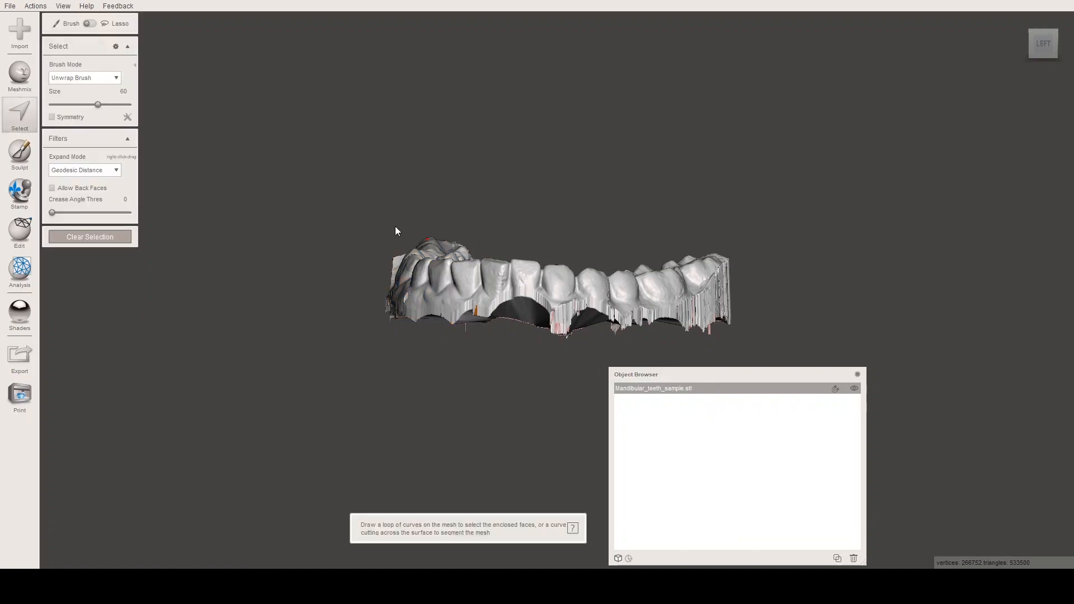
pyautogui.moveTo(498, 230)
pyautogui.mouseDown(button='right')
pyautogui.moveTo(522, 257)
pyautogui.moveTo(528, 230)
pyautogui.mouseUp(button='right')
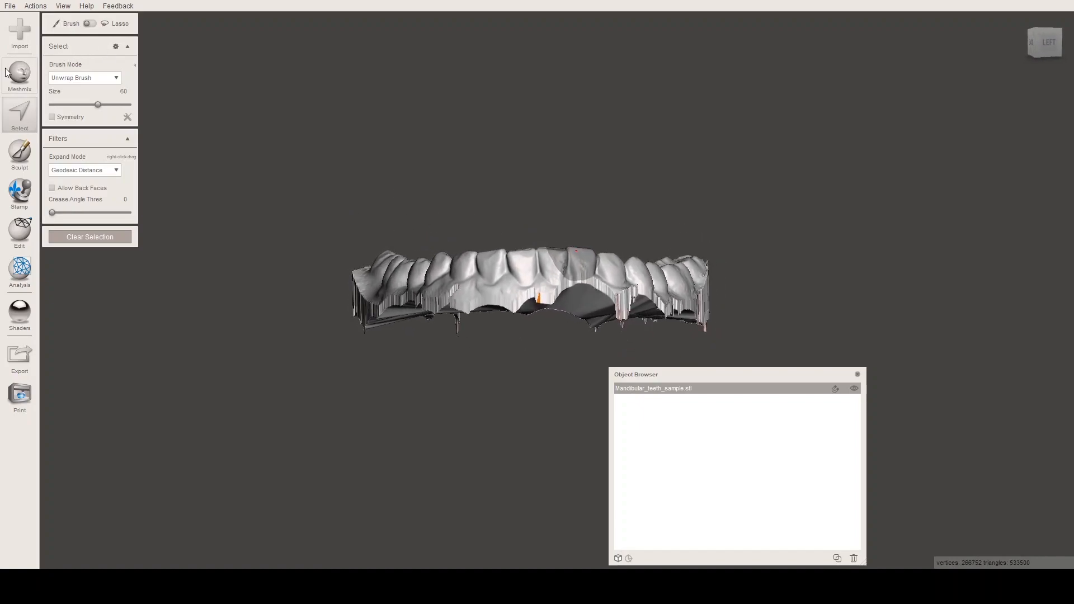
pyautogui.moveTo(528, 170); pyautogui.dragTo(550, 362)
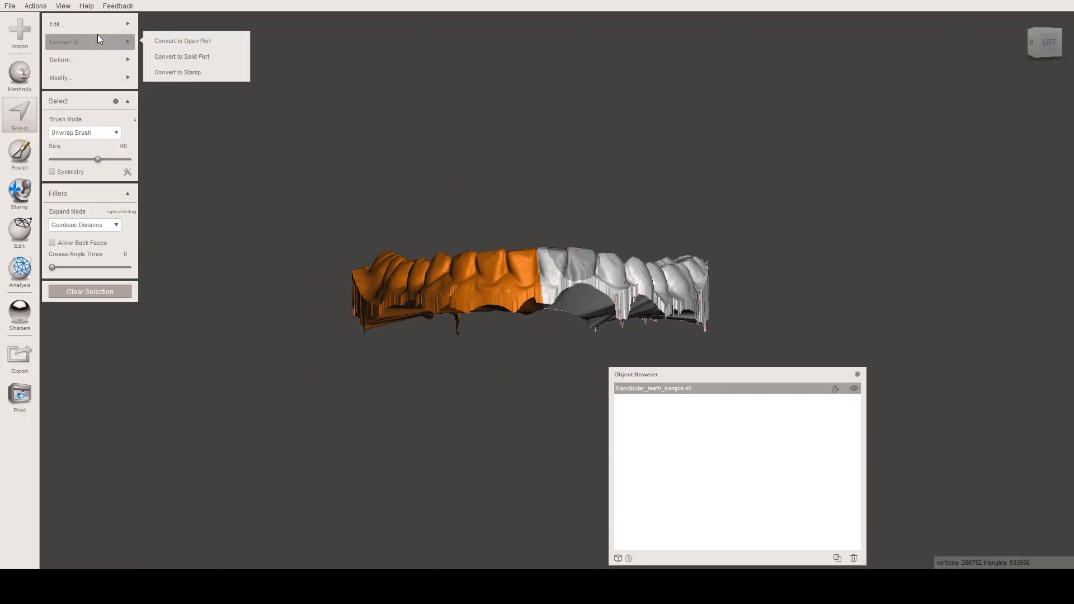
pyautogui.moveTo(100, 24)
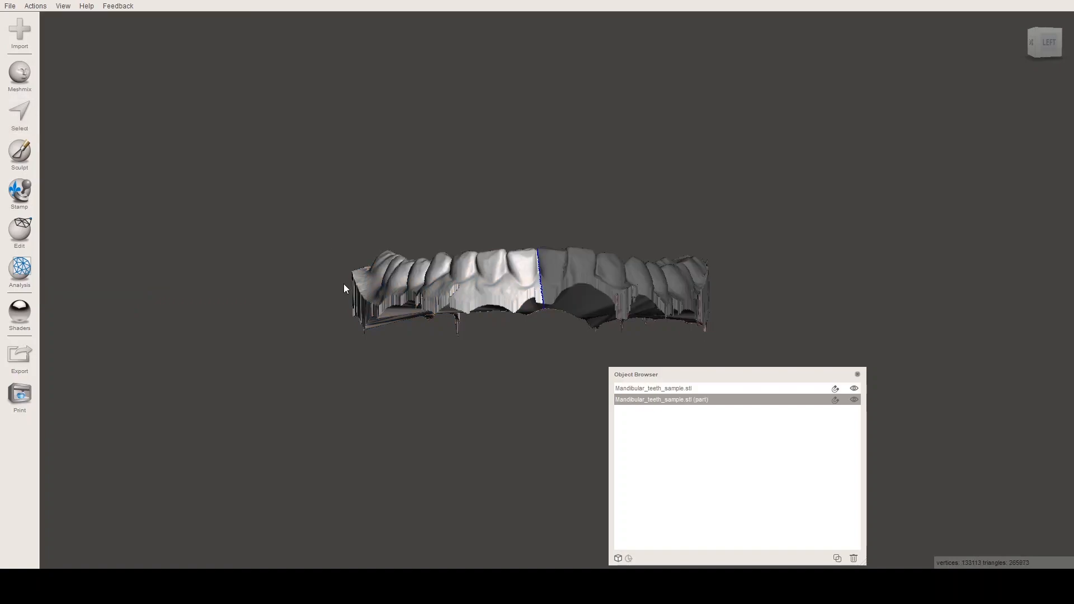
# - Align both arch objects together from Base Point to World Origin / Y-up, using Translate and Rotate
pyautogui.keyDown('shift'); pyautogui.click(693, 387); pyautogui.keyUp('shift')
pyautogui.click(692, 388)
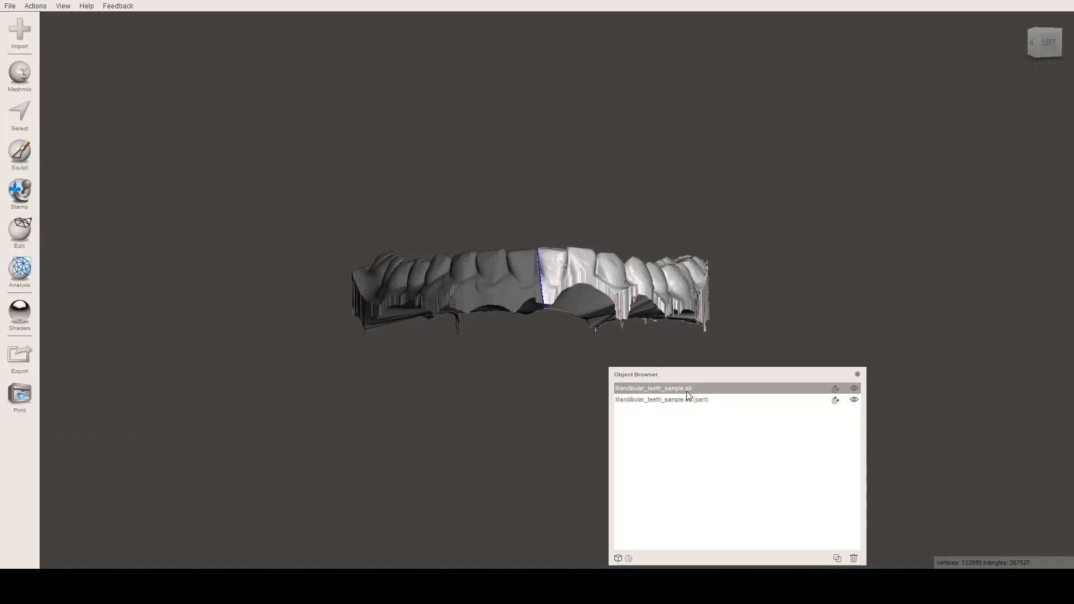
pyautogui.keyDown('shift'); pyautogui.click(686, 395); pyautogui.keyUp('shift')
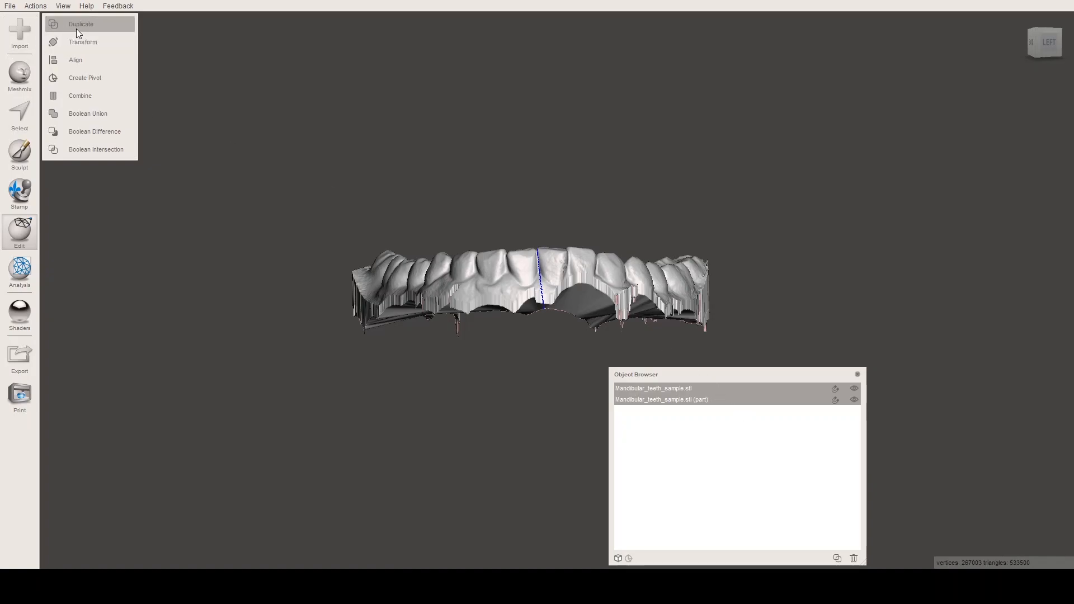
pyautogui.click(89, 64)
pyautogui.moveTo(683, 304); pyautogui.dragTo(661, 310, button='right')
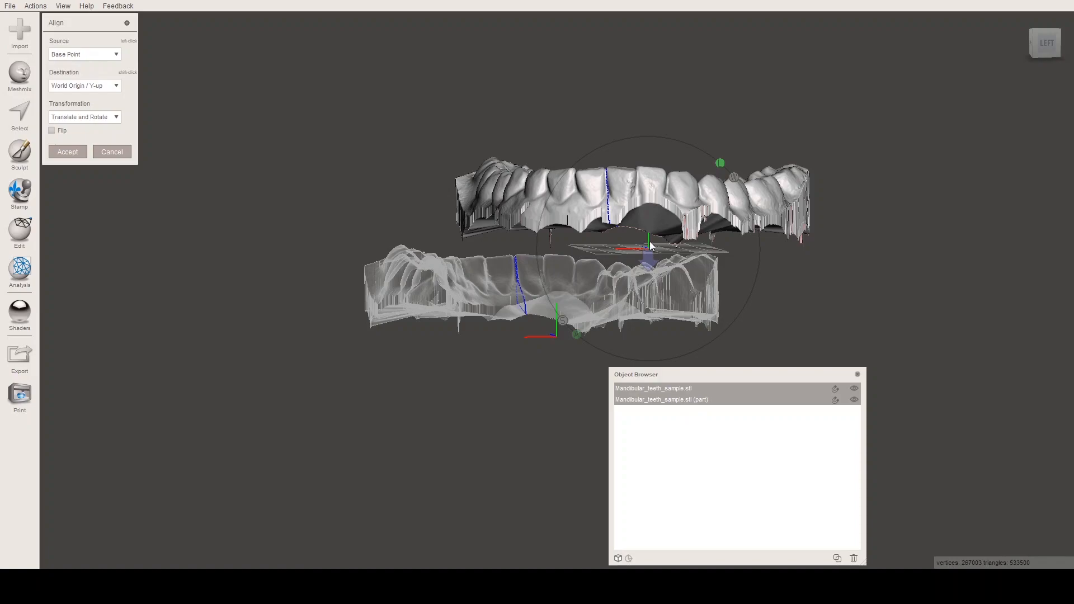
pyautogui.press('Return')
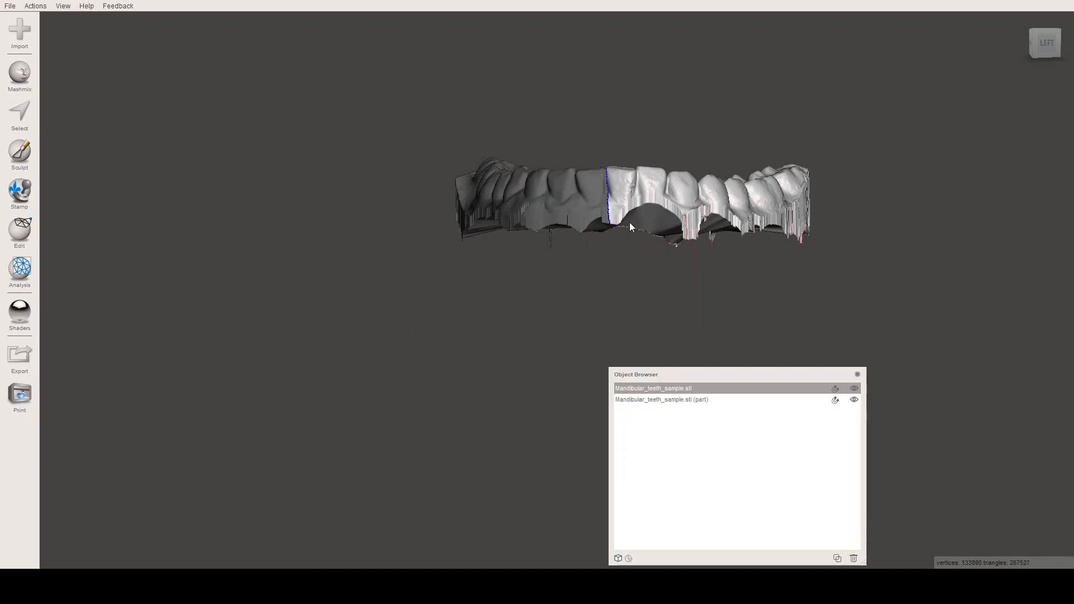
# - Combine Mandibular_teeth_sample.stl and its separated part into a single object
pyautogui.click(694, 399)
pyautogui.click(687, 388)
pyautogui.keyDown('shift'); pyautogui.click(688, 401); pyautogui.keyUp('shift')
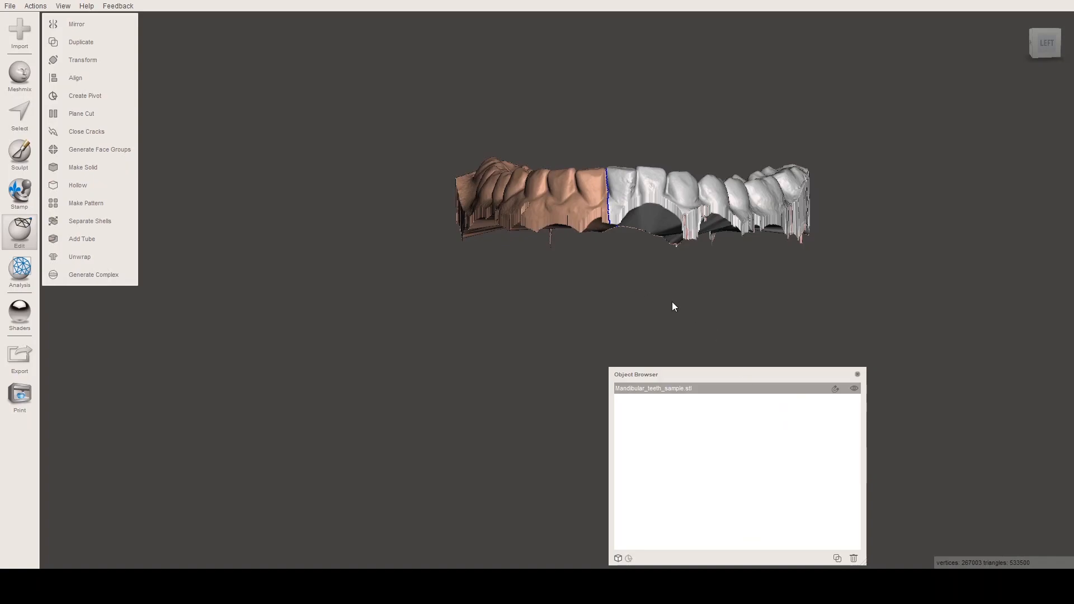
pyautogui.moveTo(626, 315); pyautogui.dragTo(661, 314, button='right')
pyautogui.moveTo(659, 212); pyautogui.dragTo(601, 225, button='right')
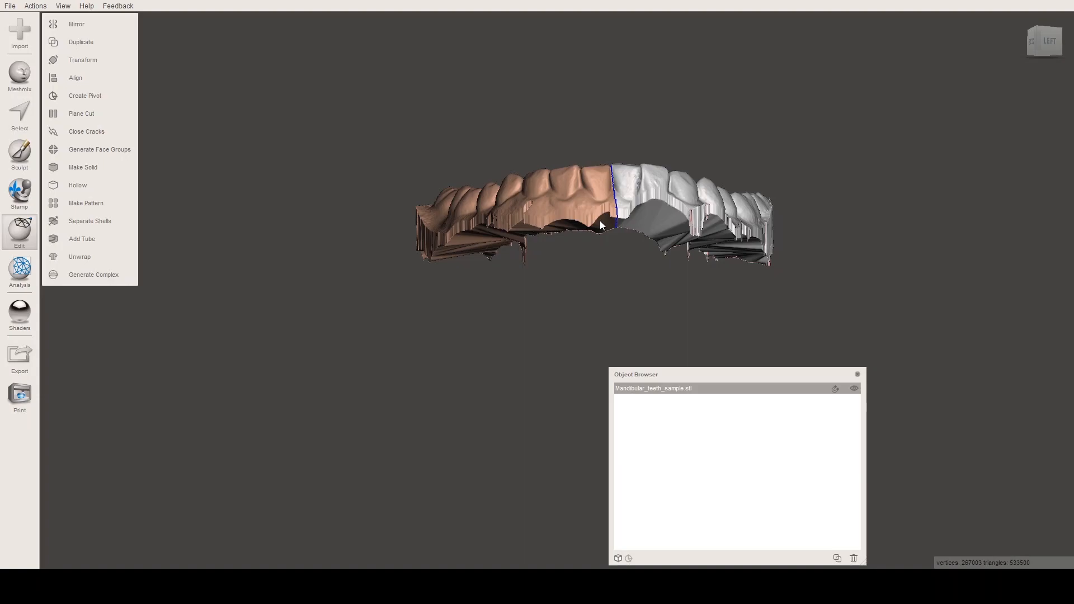
# - Close the Object Browser and clear the face selection covering the whole arch
pyautogui.click(858, 375)
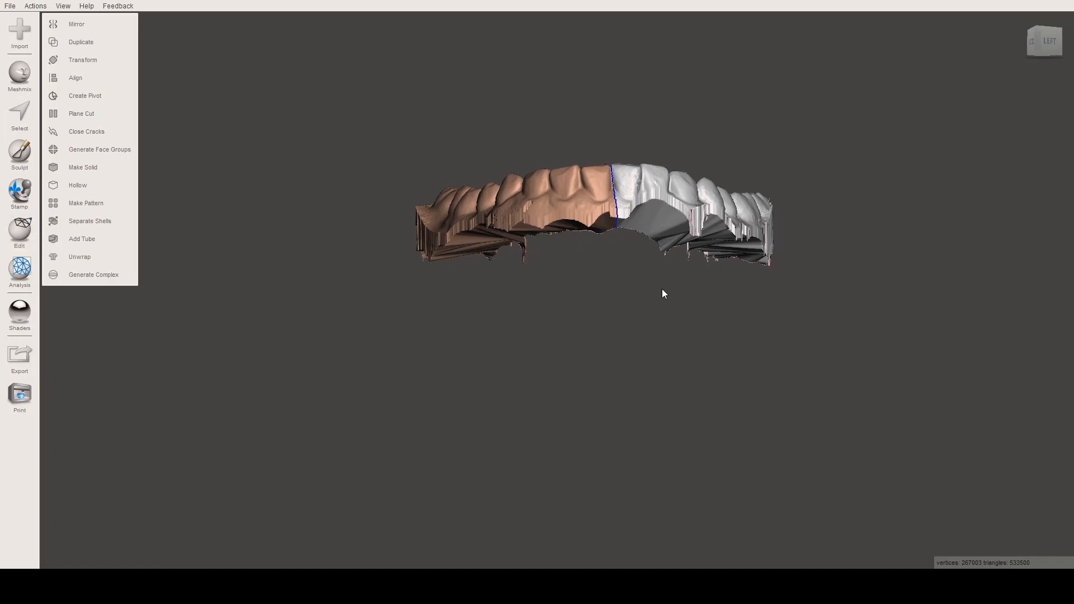
pyautogui.click(674, 285)
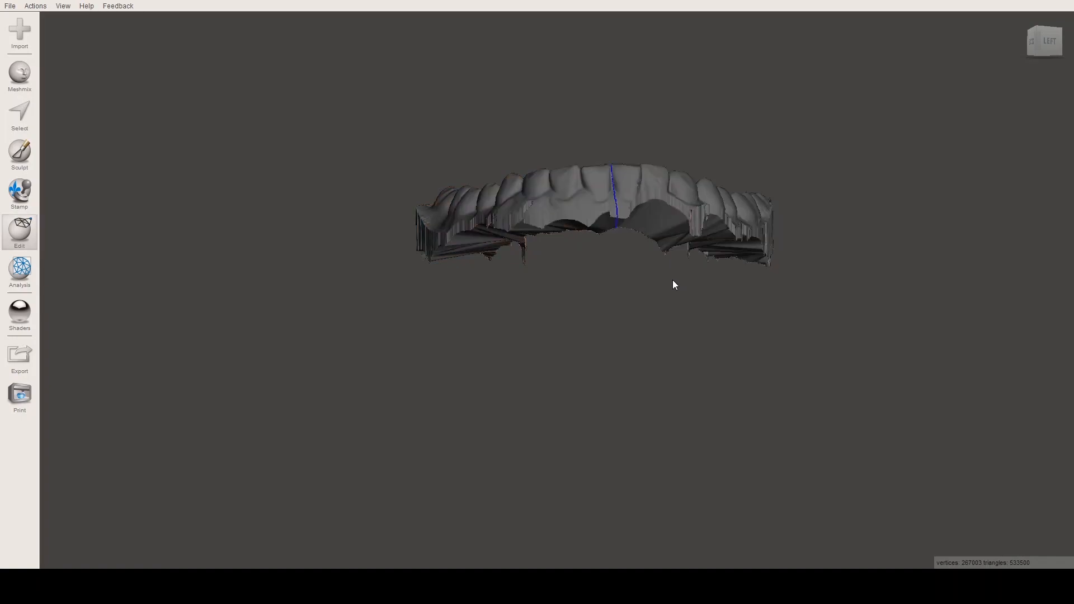
pyautogui.click(606, 188)
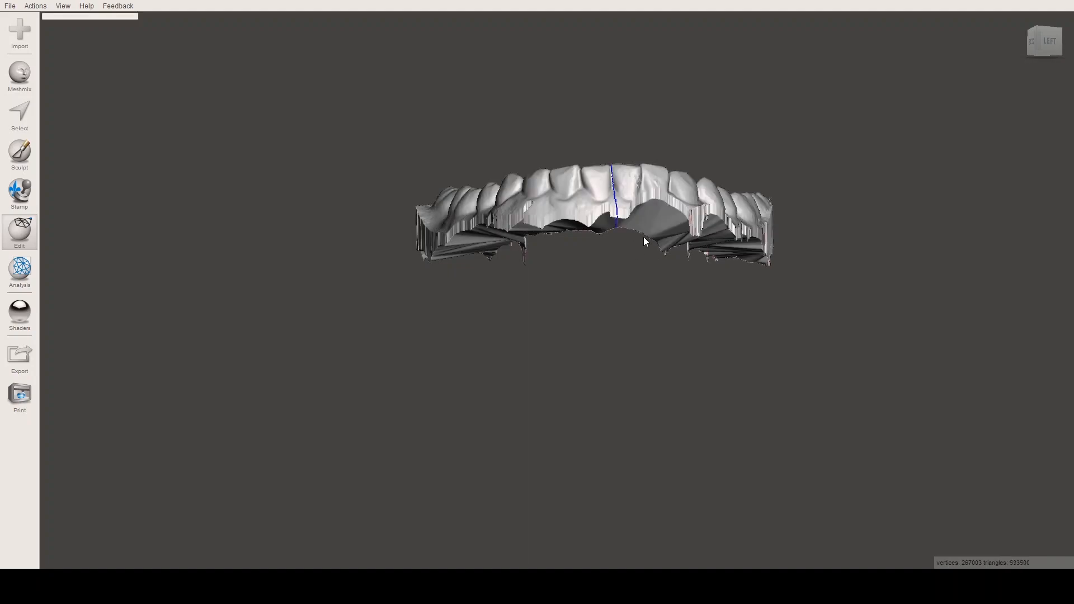
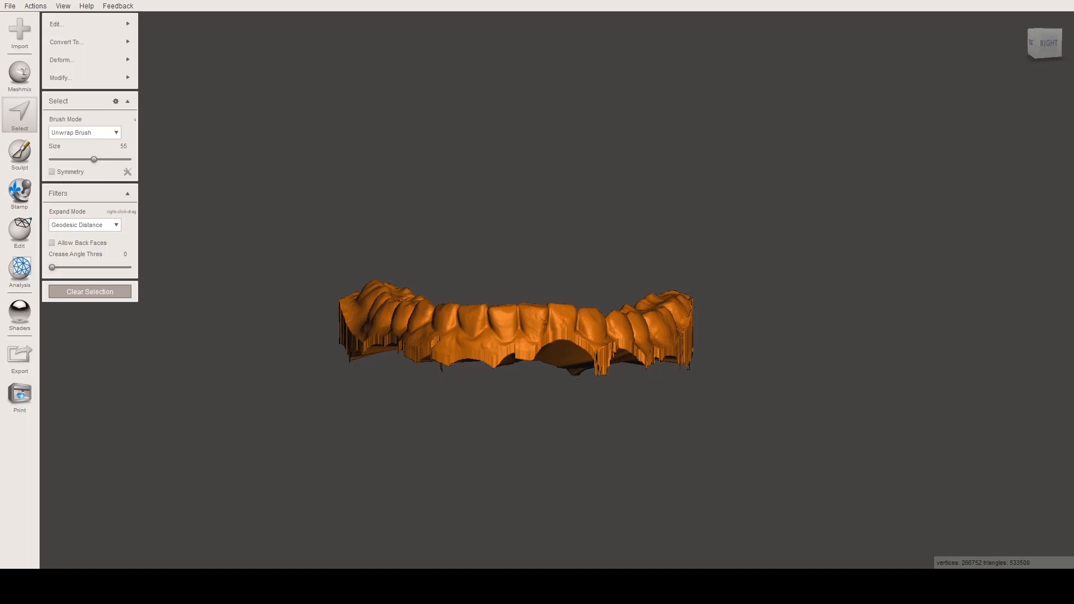
pyautogui.moveTo(578, 401); pyautogui.dragTo(587, 391, button='right')
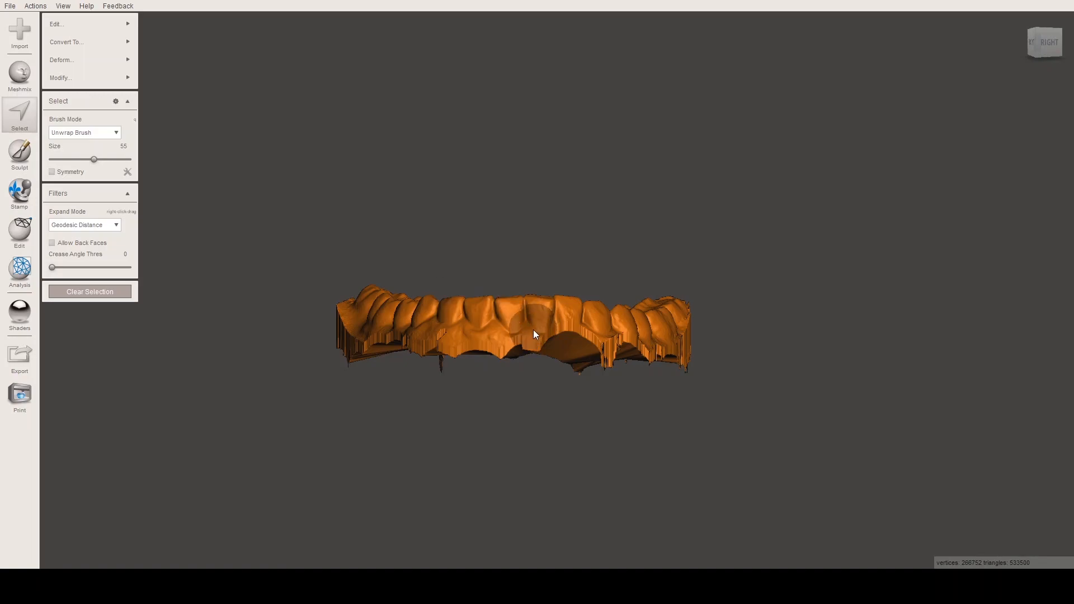
pyautogui.press('Escape')
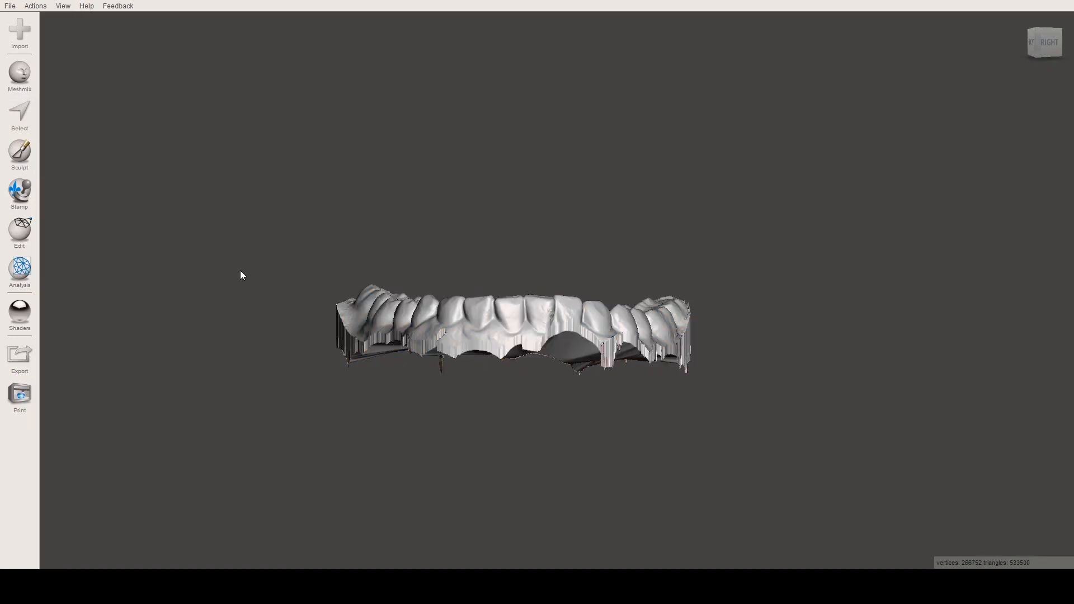
pyautogui.click(20, 112)
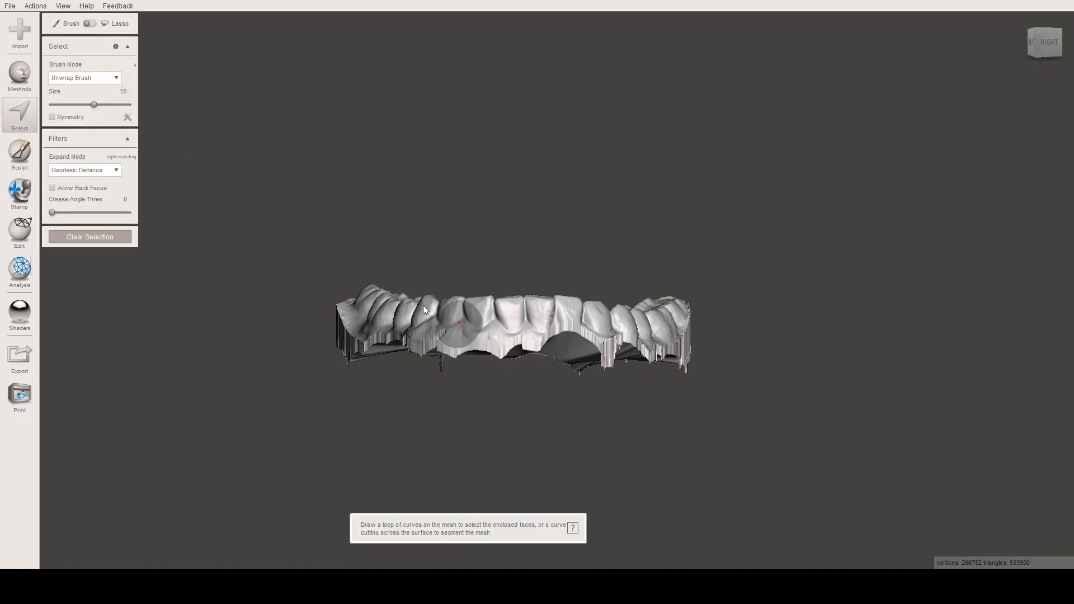
pyautogui.moveTo(447, 342); pyautogui.dragTo(316, 351, button='right')
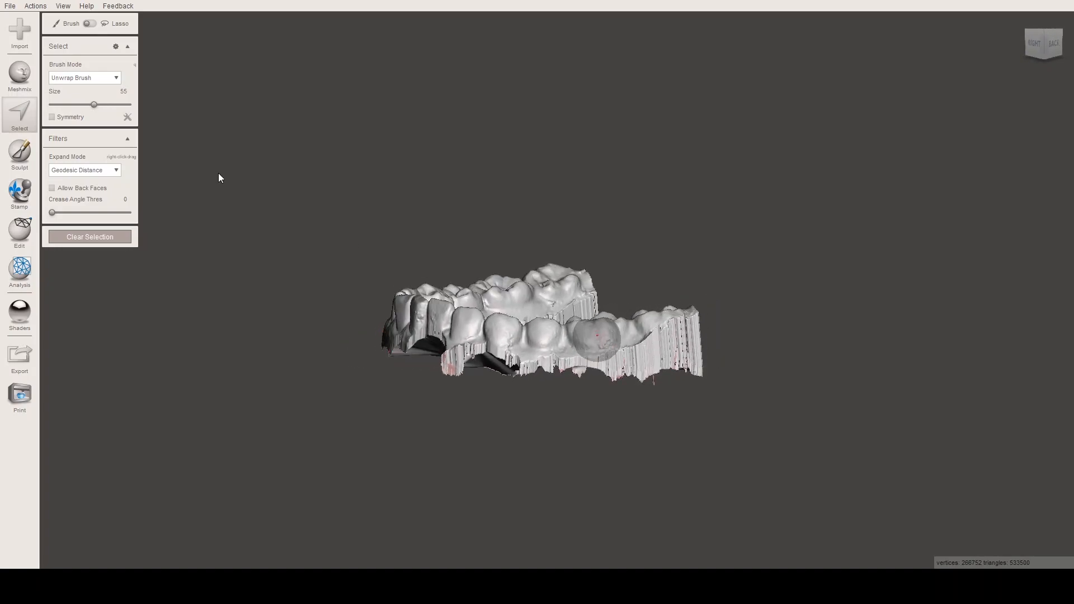
pyautogui.moveTo(543, 374); pyautogui.dragTo(600, 166, button='right')
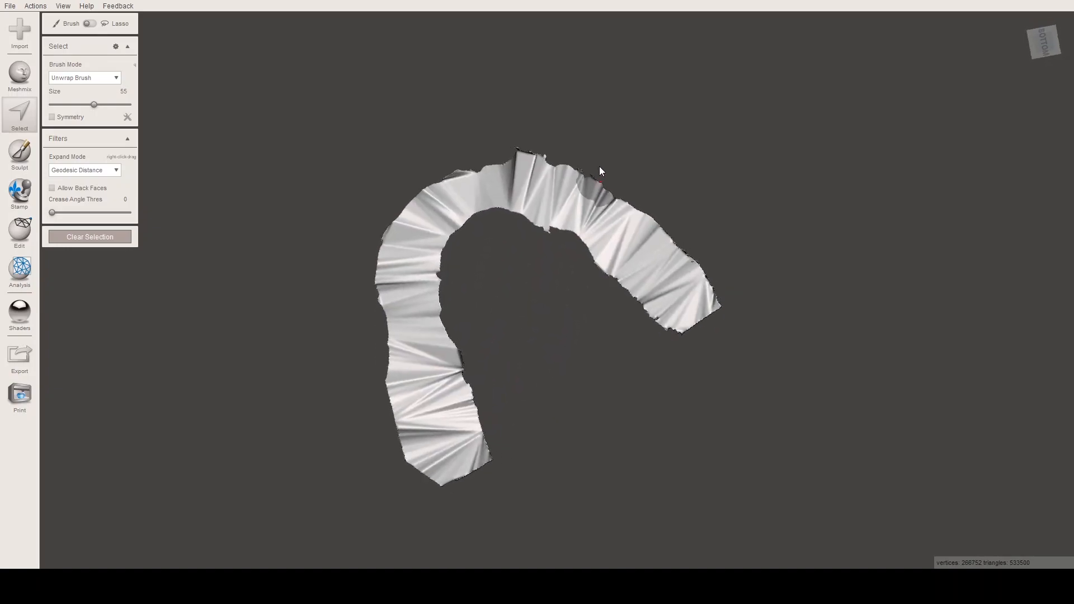
pyautogui.click(1043, 38)
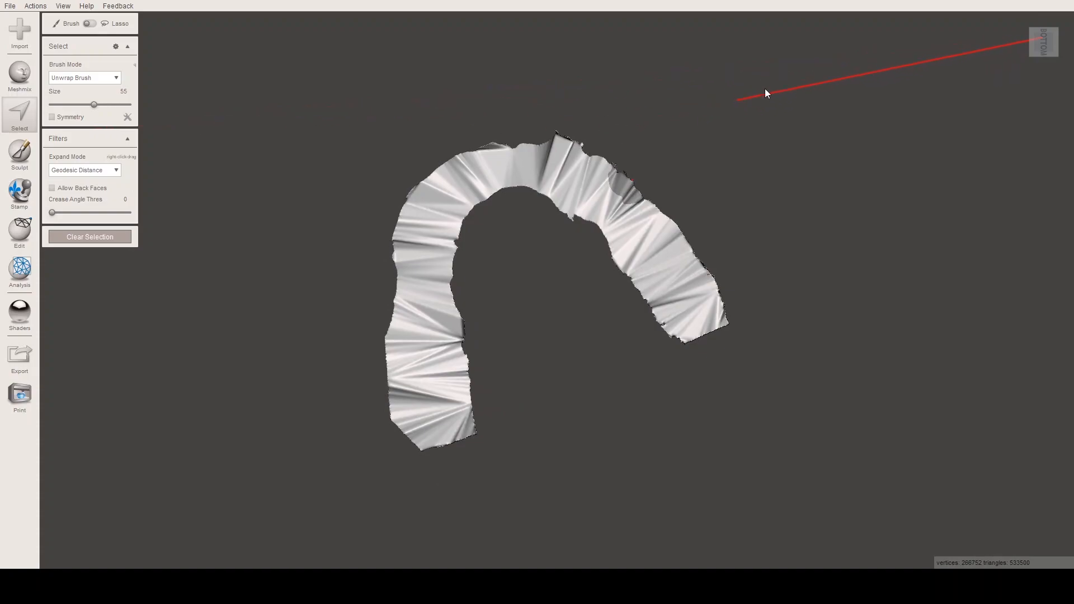
pyautogui.press('Escape')
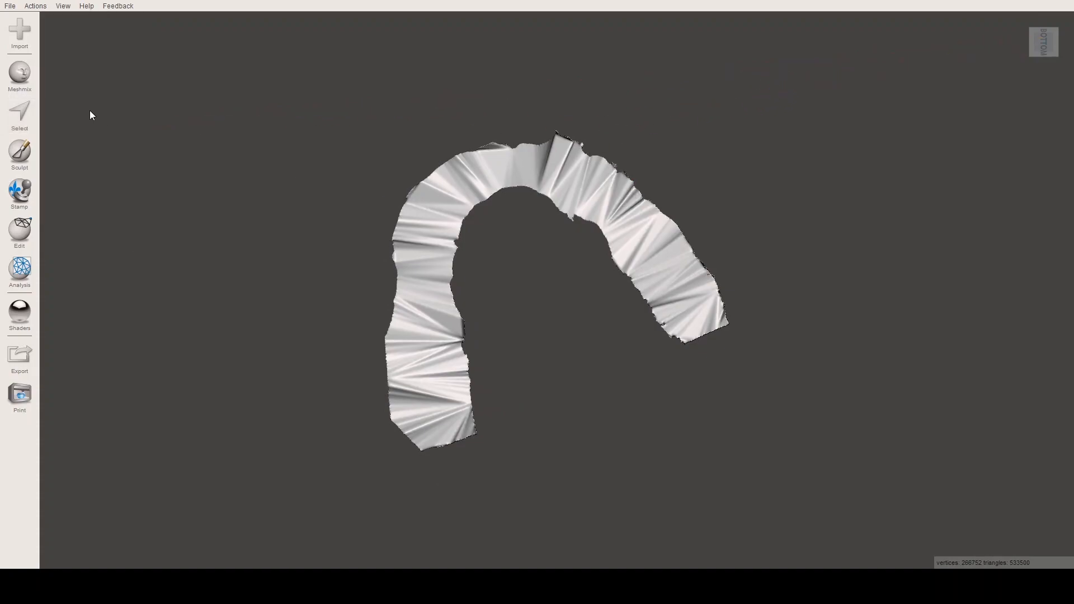
# - Select the left-hand half of the arch's flat underside, up to the front, with the Unwrap Brush
pyautogui.click(30, 119)
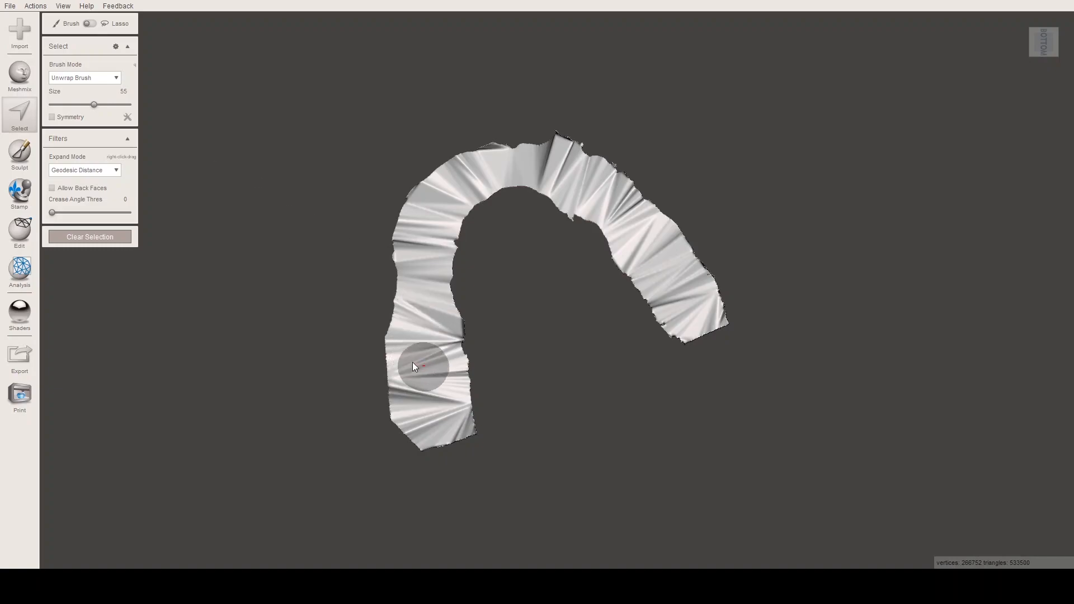
pyautogui.moveTo(428, 407)
pyautogui.mouseDown(button='right')
pyautogui.moveTo(482, 392)
pyautogui.moveTo(544, 434)
pyautogui.moveTo(586, 431)
pyautogui.moveTo(610, 467)
pyautogui.moveTo(551, 466)
pyautogui.moveTo(506, 363)
pyautogui.moveTo(487, 373)
pyautogui.mouseUp(button='right')
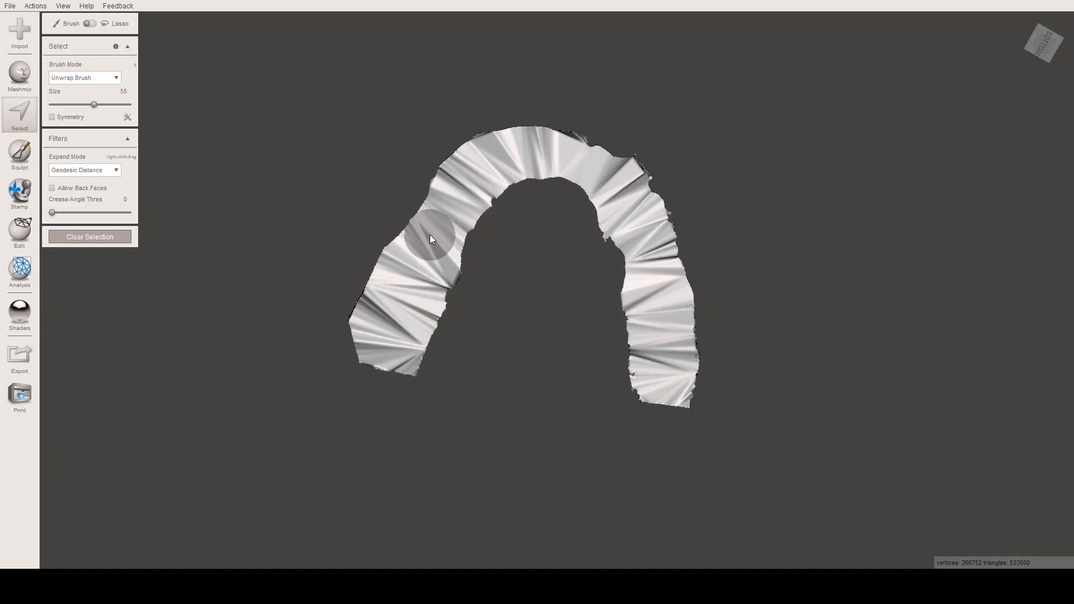
pyautogui.moveTo(429, 234)
pyautogui.mouseDown(button='right')
pyautogui.moveTo(476, 315)
pyautogui.moveTo(465, 257)
pyautogui.moveTo(435, 242)
pyautogui.mouseUp(button='right')
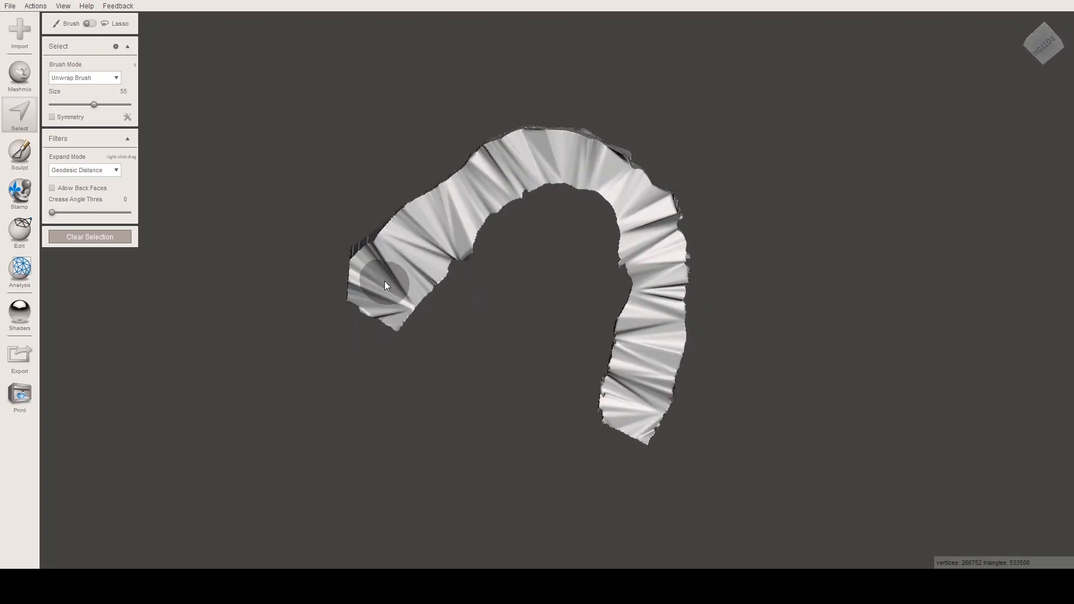
pyautogui.scroll(1, 397, 266)
pyautogui.moveTo(388, 254)
pyautogui.mouseDown(button='right')
pyautogui.moveTo(374, 241)
pyautogui.moveTo(355, 251)
pyautogui.mouseUp(button='right')
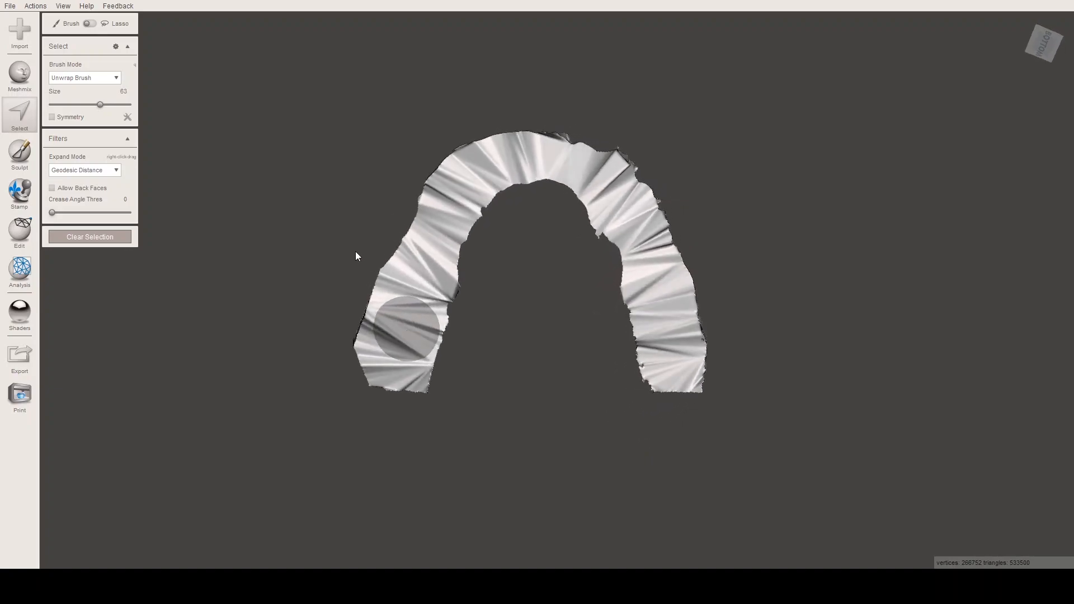
pyautogui.click(399, 357)
pyautogui.moveTo(401, 338); pyautogui.dragTo(425, 260)
pyautogui.scroll(-2, 422, 269)
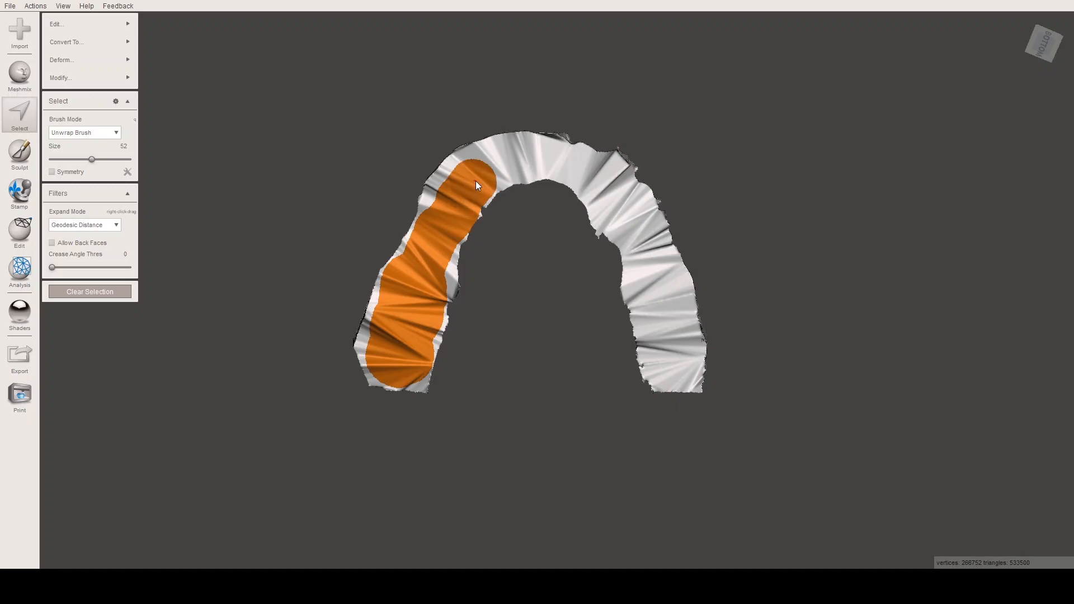
pyautogui.click(499, 166)
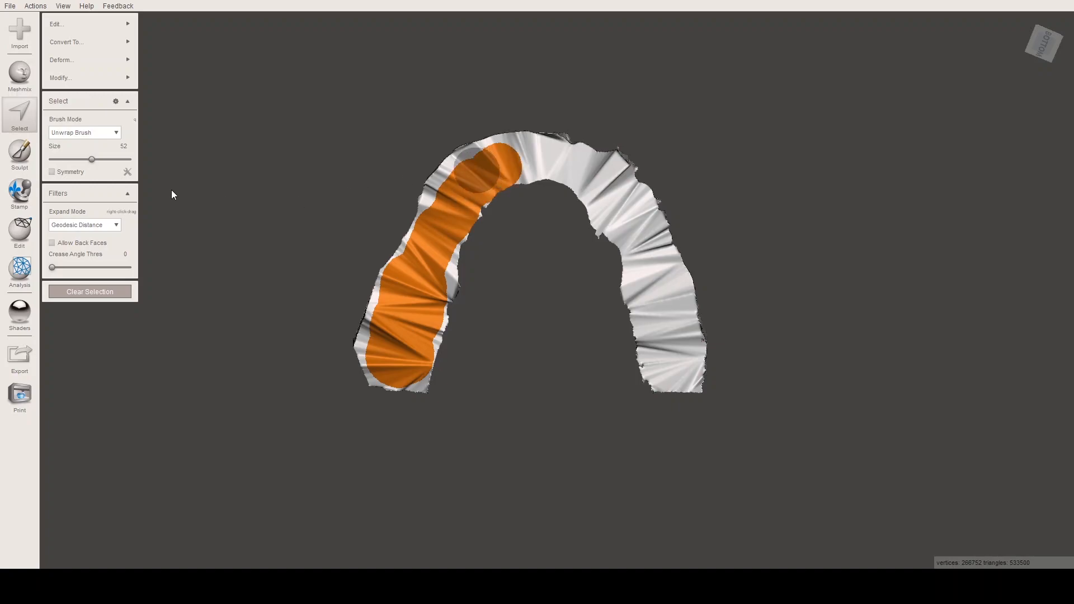
# - Extend the brush selection around the front and down the right-hand half of the underside, using a brush size of about 50
pyautogui.click(82, 159)
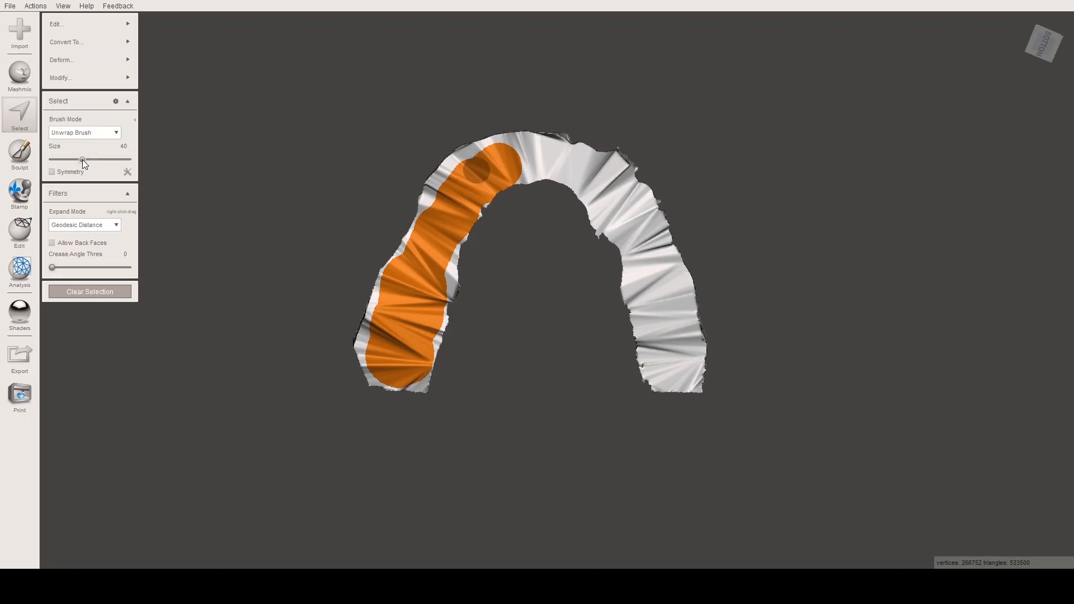
pyautogui.moveTo(82, 159); pyautogui.dragTo(93, 161)
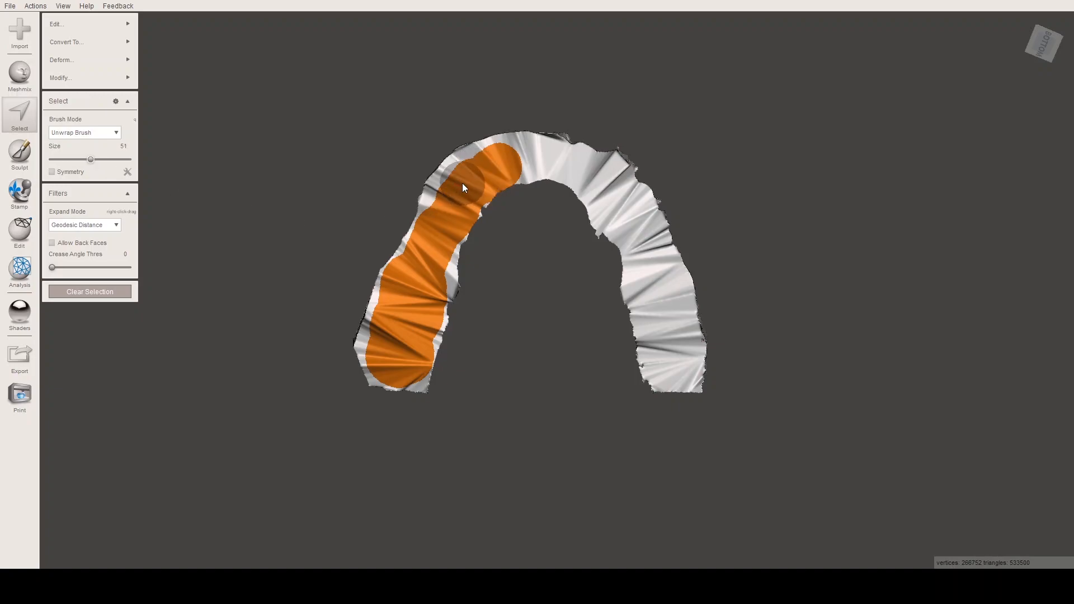
pyautogui.moveTo(520, 166); pyautogui.dragTo(555, 159)
pyautogui.scroll(-3, 535, 159)
pyautogui.scroll(-1, 627, 219)
pyautogui.moveTo(652, 258); pyautogui.dragTo(671, 321)
pyautogui.scroll(1, 657, 274)
pyautogui.scroll(2, 665, 314)
pyautogui.scroll(2, 653, 268)
pyautogui.moveTo(652, 269); pyautogui.dragTo(669, 328)
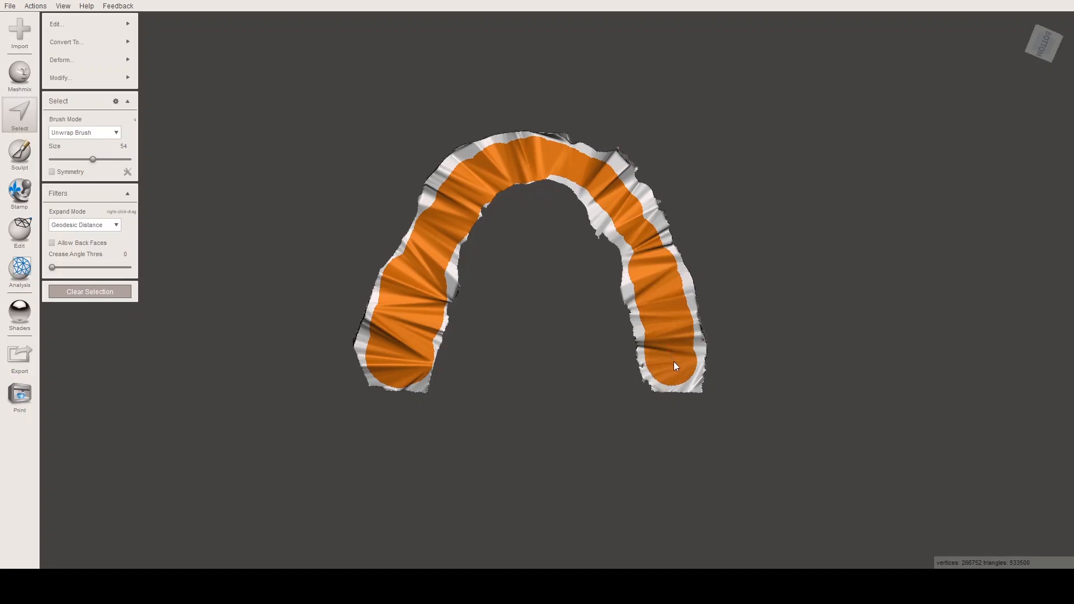
# - Fill in the unselected margins of the underside out to its edges, reducing the brush size to 47
pyautogui.moveTo(675, 363); pyautogui.dragTo(667, 282)
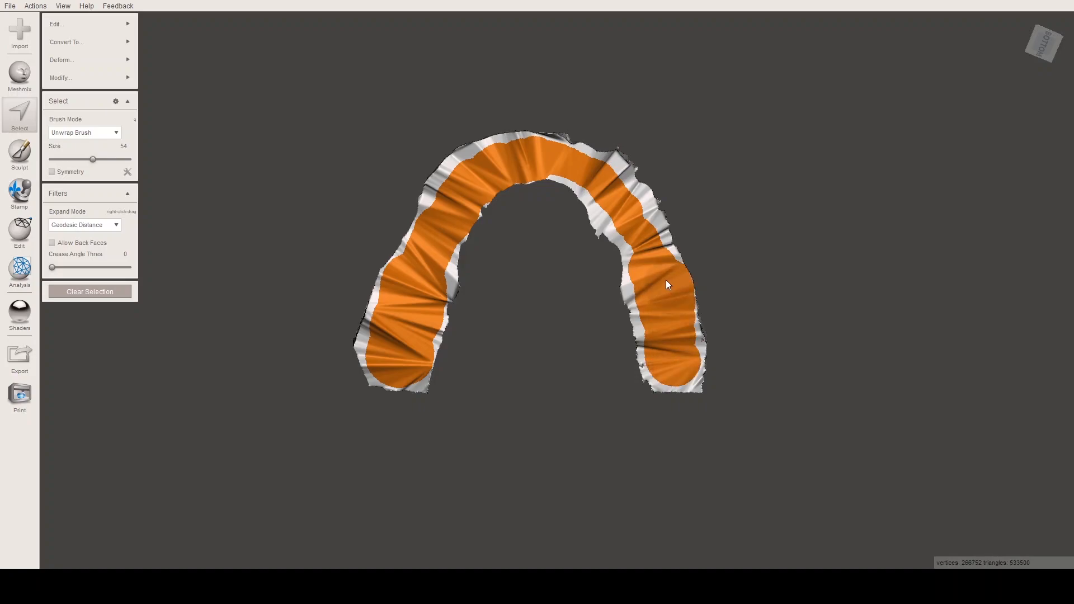
pyautogui.scroll(-1, 667, 284)
pyautogui.scroll(-1, 662, 261)
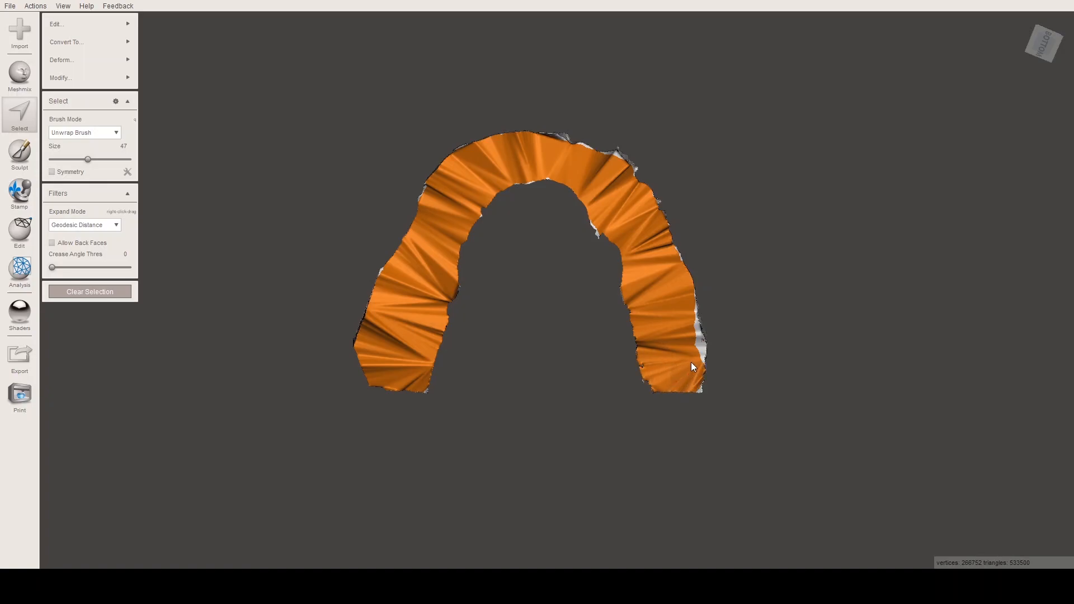
pyautogui.moveTo(688, 339); pyautogui.dragTo(682, 308)
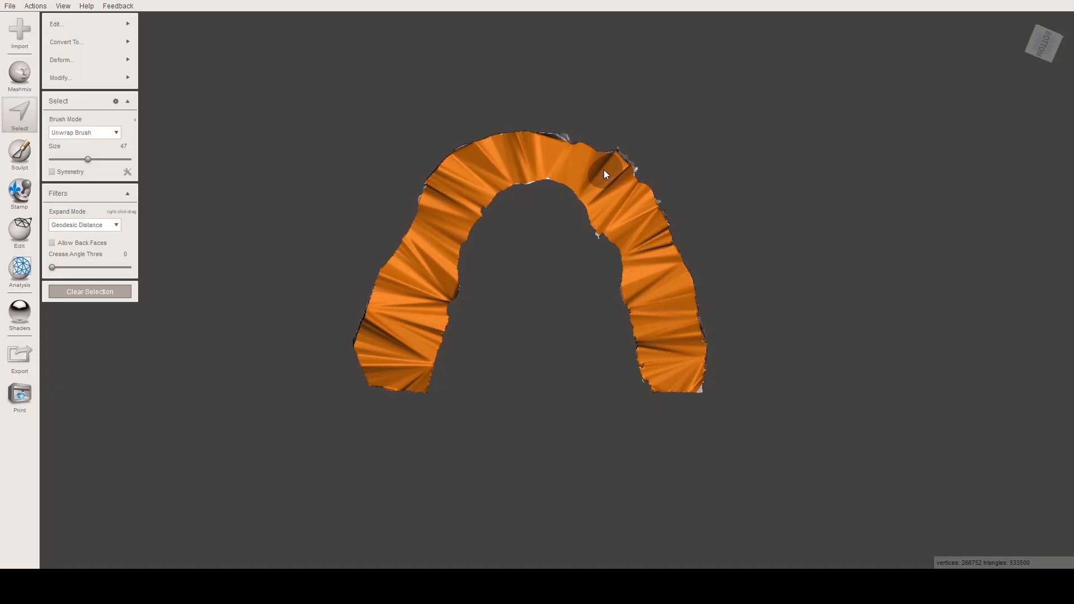
# - Extrude the selected underside of the arch with an offset of 5.9907 mm to form a thicker base
pyautogui.moveTo(574, 241); pyautogui.dragTo(588, 360, button='middle')
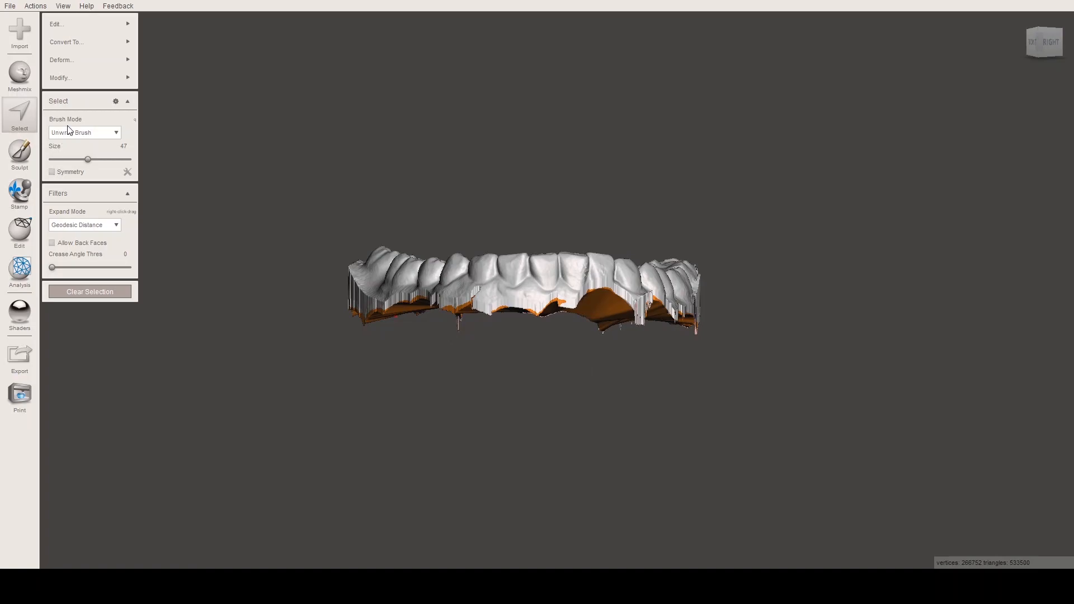
pyautogui.moveTo(104, 33)
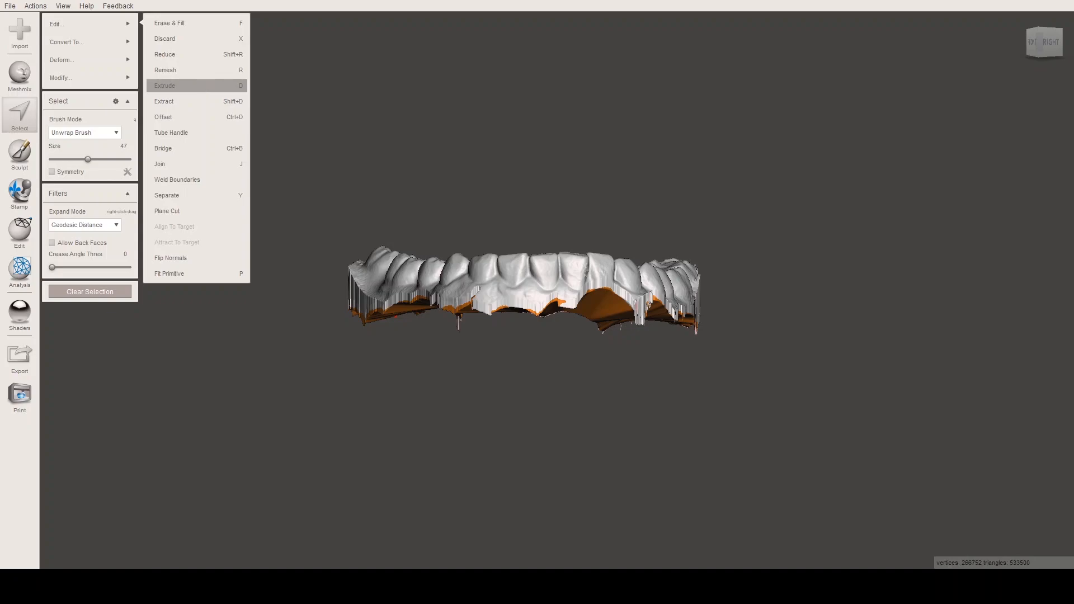
pyautogui.click(206, 87)
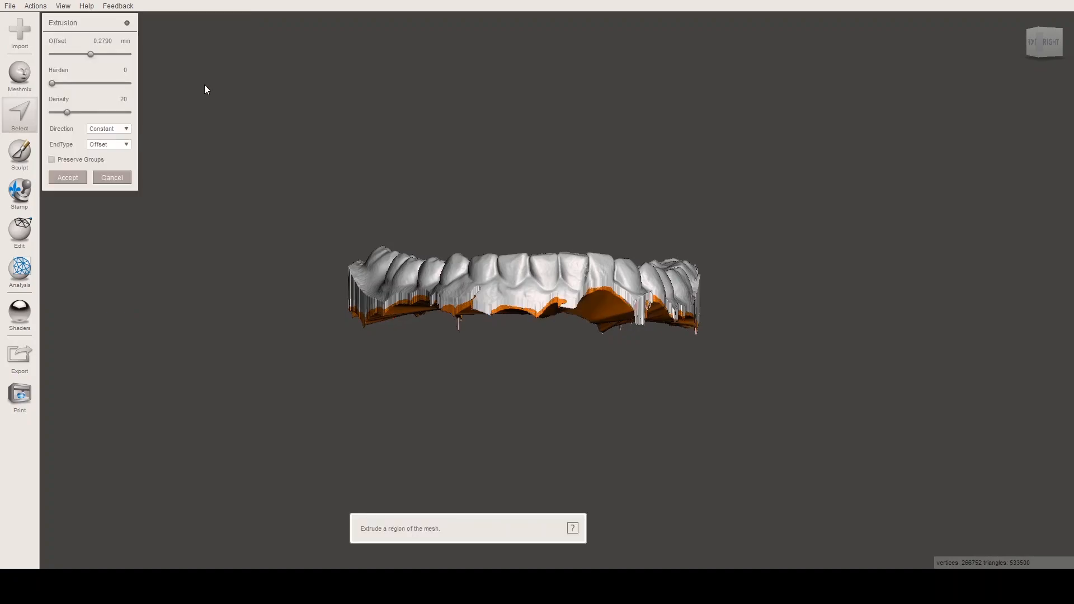
pyautogui.moveTo(476, 224); pyautogui.dragTo(579, 166, button='right')
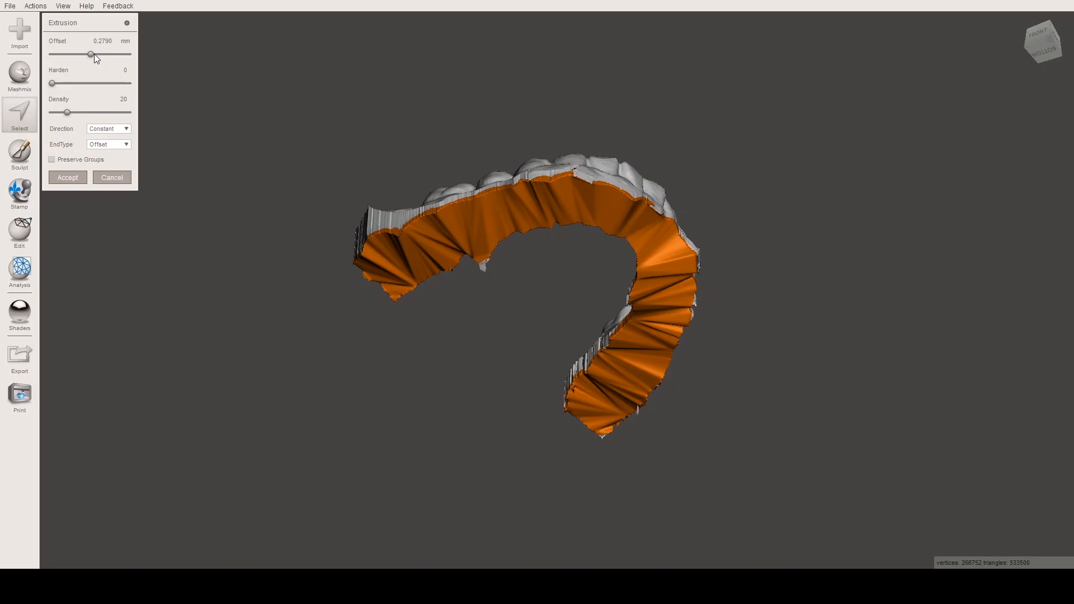
pyautogui.moveTo(202, 133); pyautogui.dragTo(304, 185, button='right')
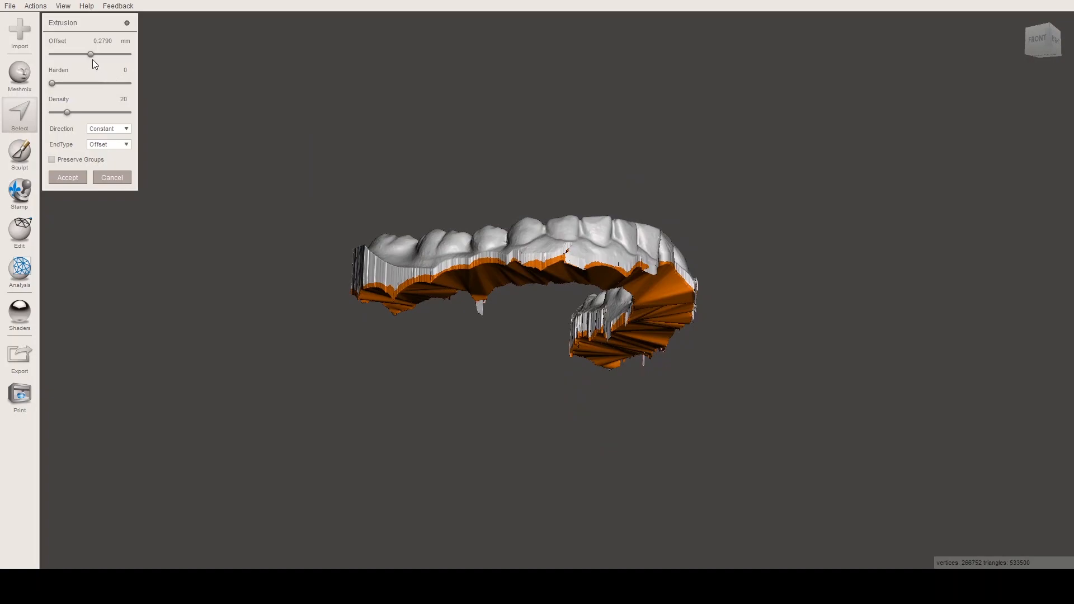
pyautogui.moveTo(96, 56); pyautogui.dragTo(106, 56)
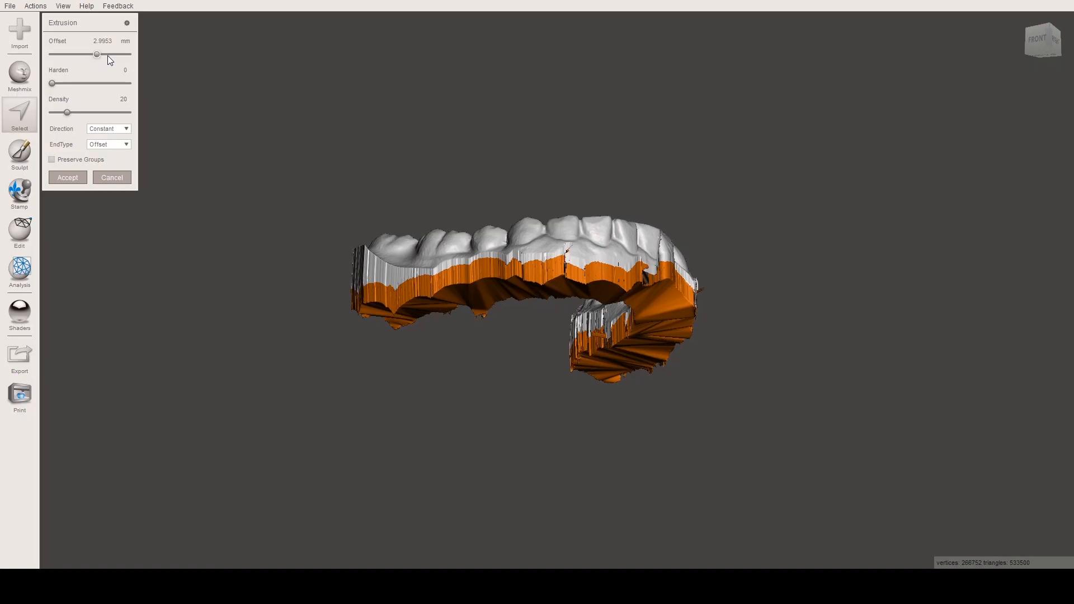
pyautogui.click(71, 54)
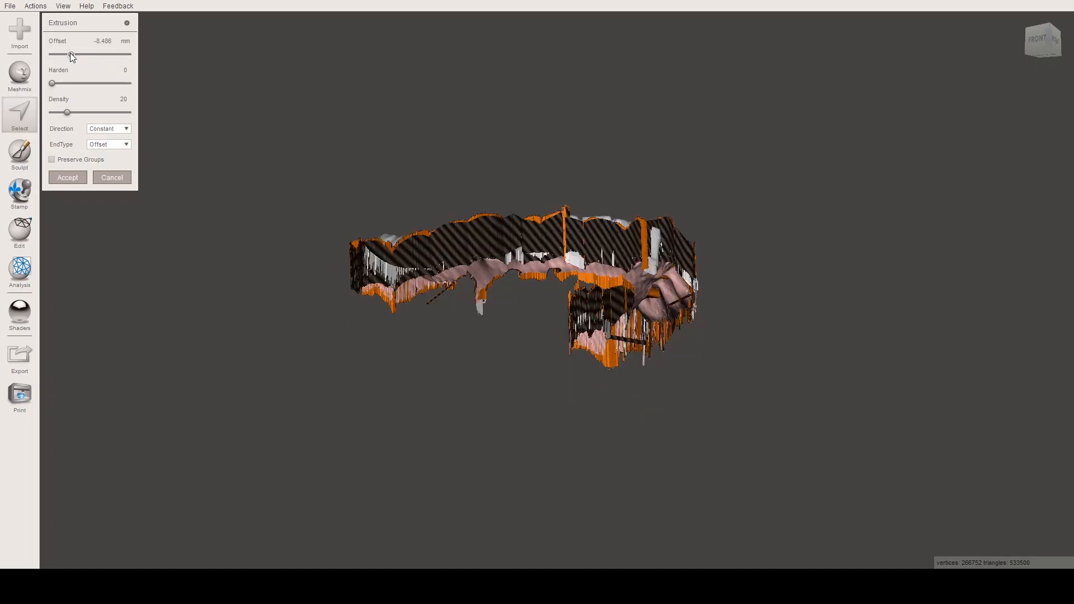
pyautogui.click(103, 54)
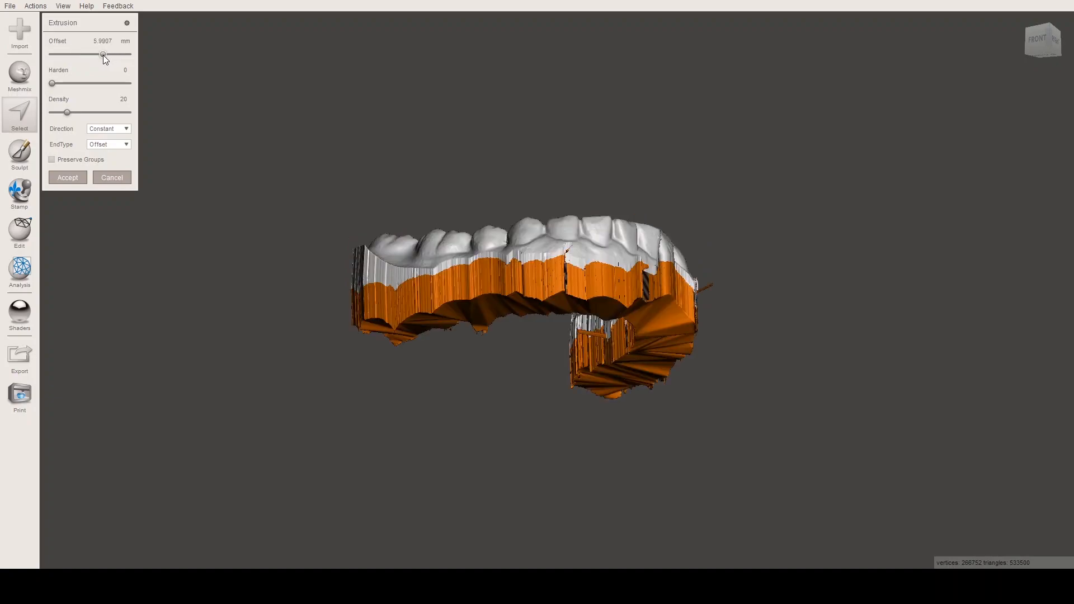
pyautogui.moveTo(594, 216); pyautogui.dragTo(487, 210, button='right')
pyautogui.moveTo(550, 233); pyautogui.dragTo(518, 283, button='right')
pyautogui.moveTo(502, 334); pyautogui.dragTo(499, 334, button='right')
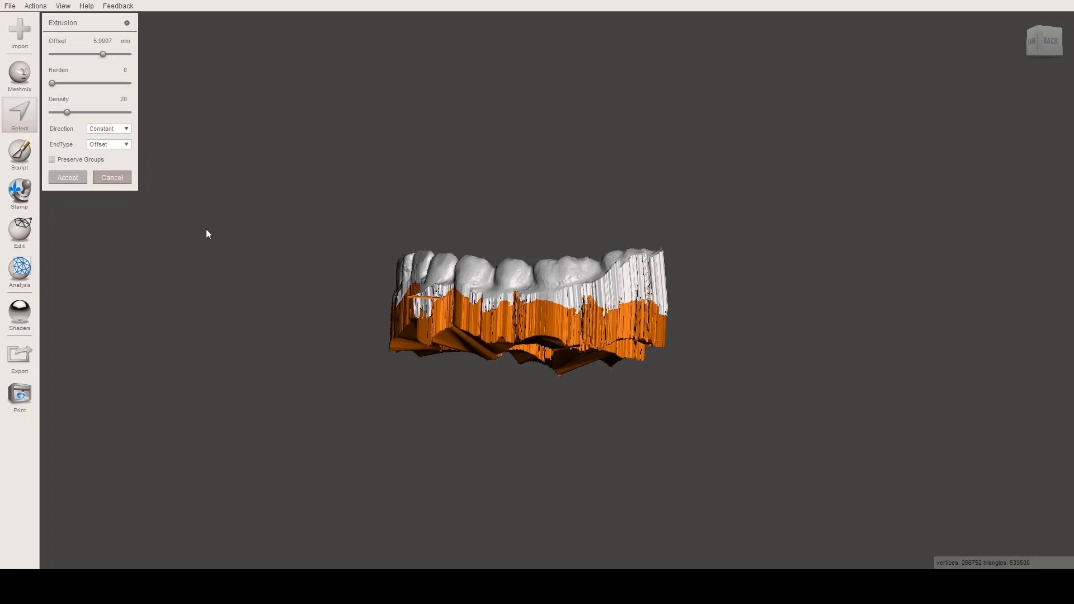
pyautogui.moveTo(495, 308); pyautogui.dragTo(542, 348, button='right')
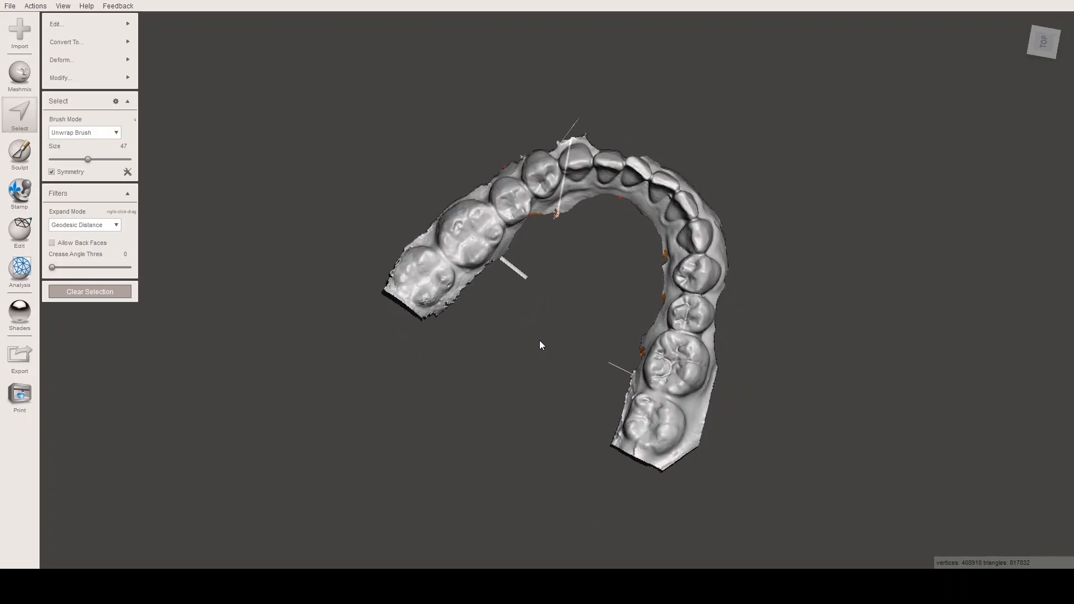
# - Select and delete the two stray spikes projecting inward from the inner sides of the arch beside the molars
pyautogui.click(20, 116)
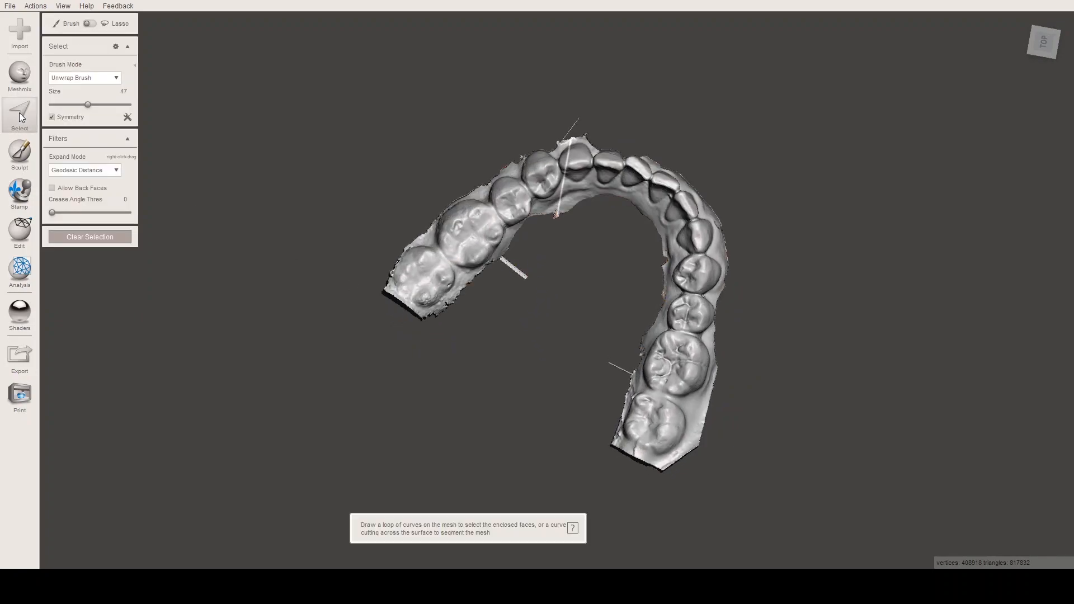
pyautogui.click(515, 270)
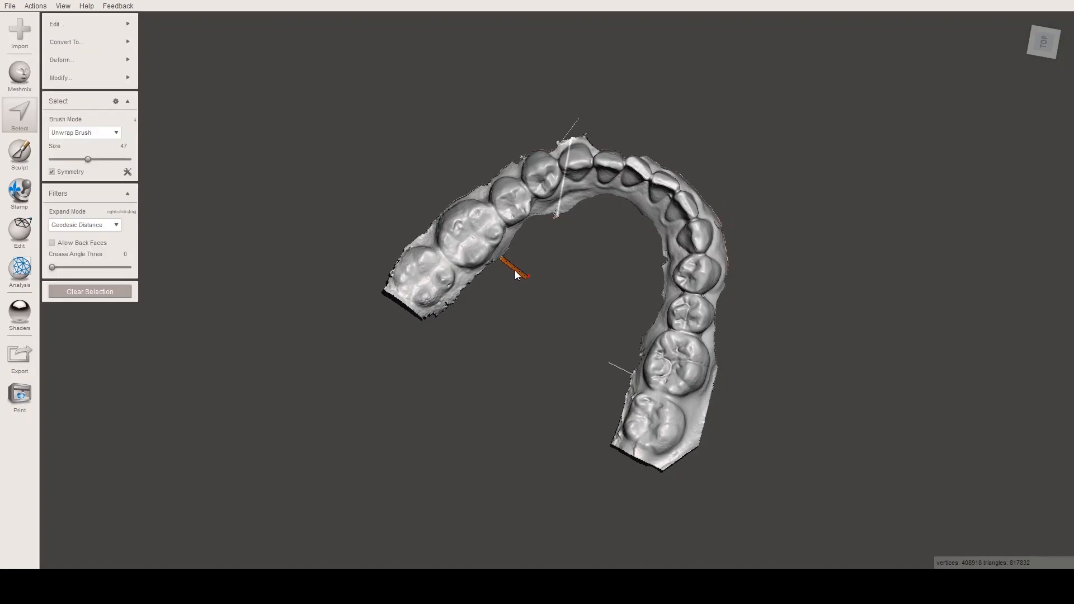
pyautogui.press('Delete')
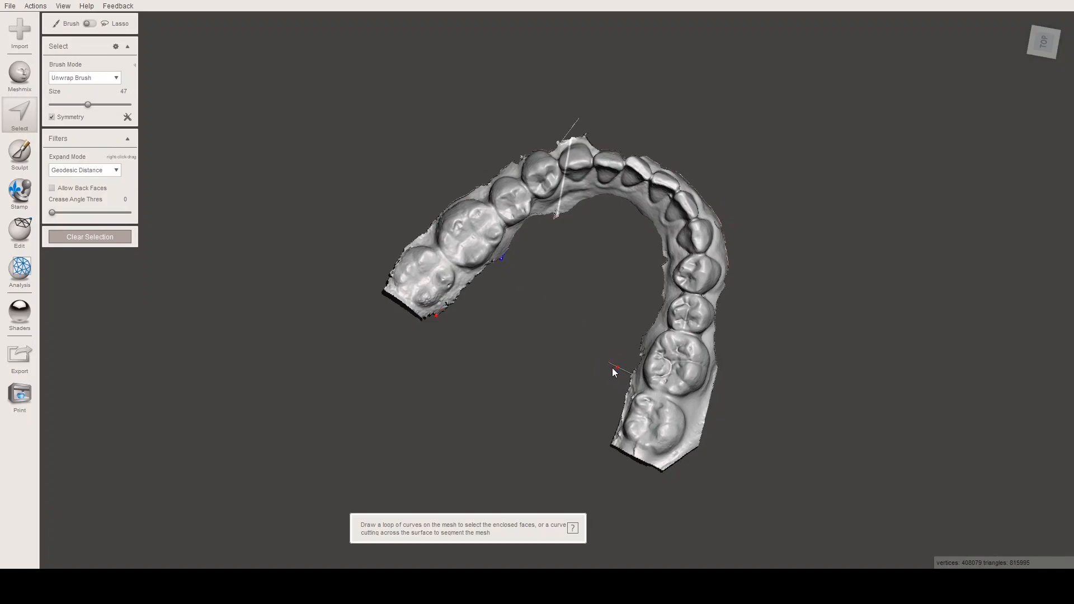
pyautogui.click(618, 371)
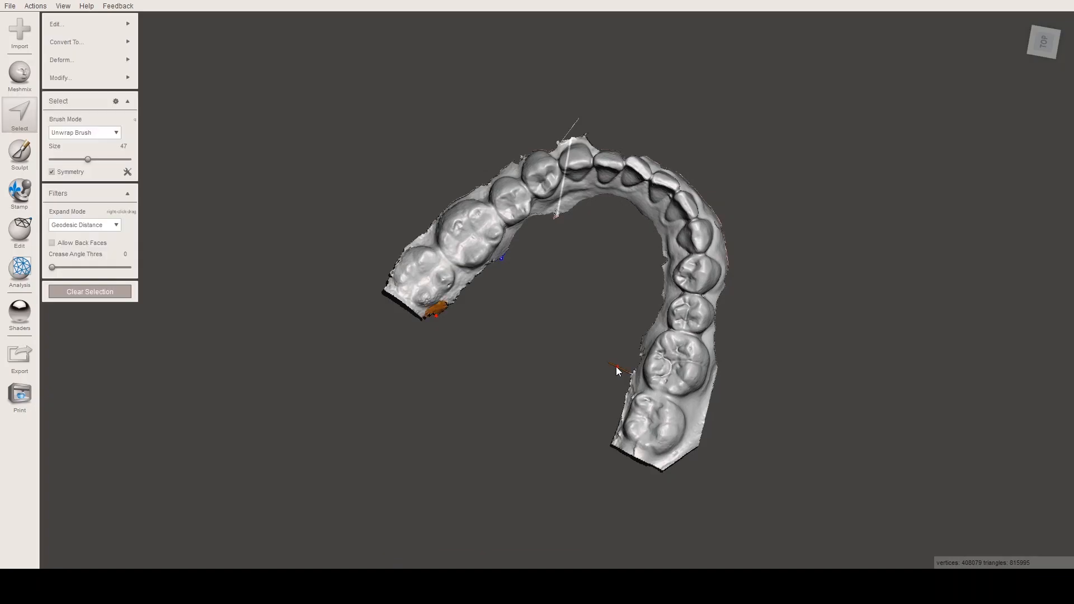
pyautogui.moveTo(599, 296)
pyautogui.mouseDown(button='right')
pyautogui.moveTo(530, 319)
pyautogui.moveTo(573, 231)
pyautogui.moveTo(482, 259)
pyautogui.moveTo(566, 230)
pyautogui.moveTo(488, 214)
pyautogui.moveTo(578, 185)
pyautogui.moveTo(458, 190)
pyautogui.moveTo(410, 318)
pyautogui.moveTo(358, 314)
pyautogui.mouseUp(button='right')
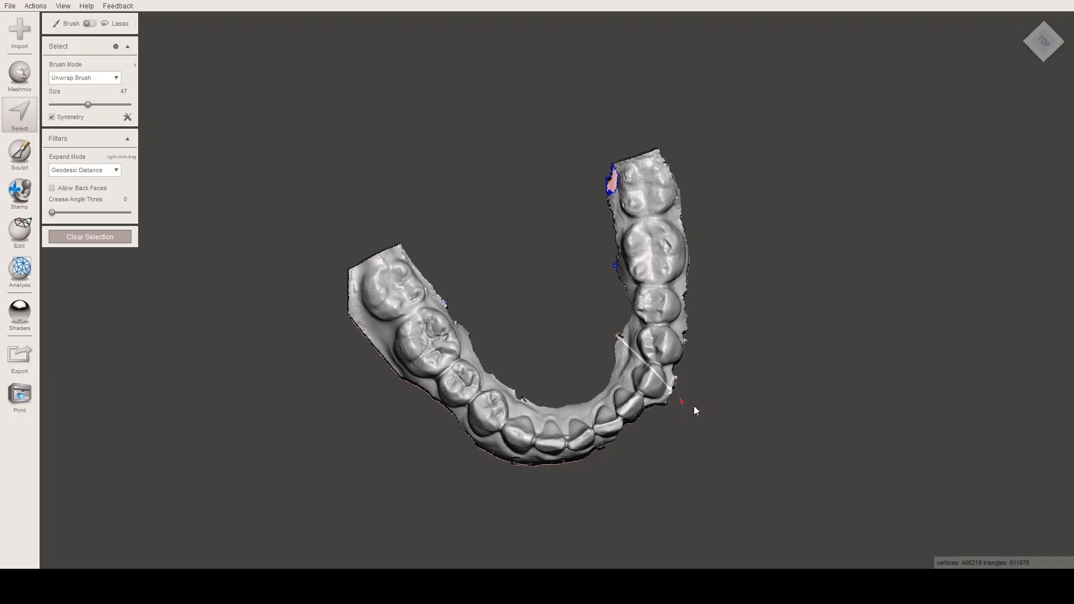
pyautogui.press('Escape')
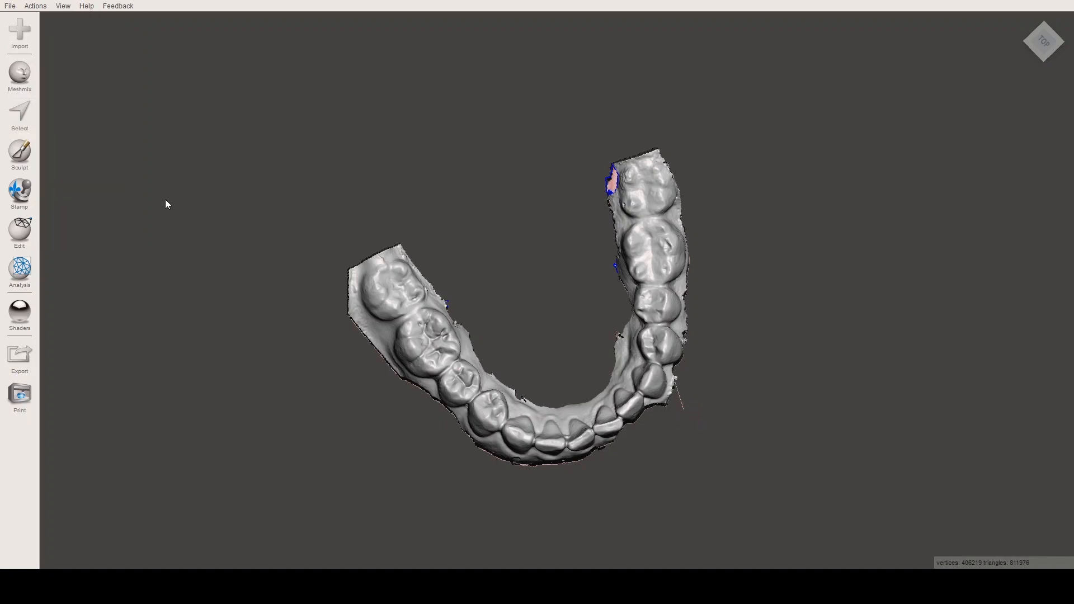
# - Select and delete the thin spikes and stray artefact geometry projecting outward near the canine
pyautogui.click(23, 117)
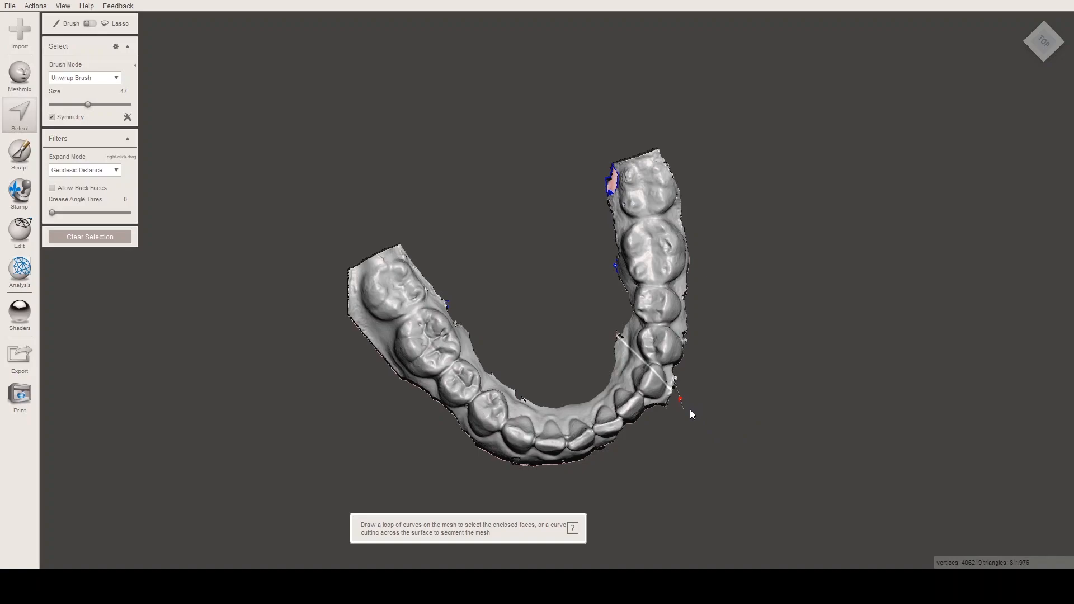
pyautogui.moveTo(683, 403)
pyautogui.mouseDown()
pyautogui.moveTo(703, 404)
pyautogui.moveTo(674, 381)
pyautogui.moveTo(676, 417)
pyautogui.moveTo(683, 402)
pyautogui.mouseUp()
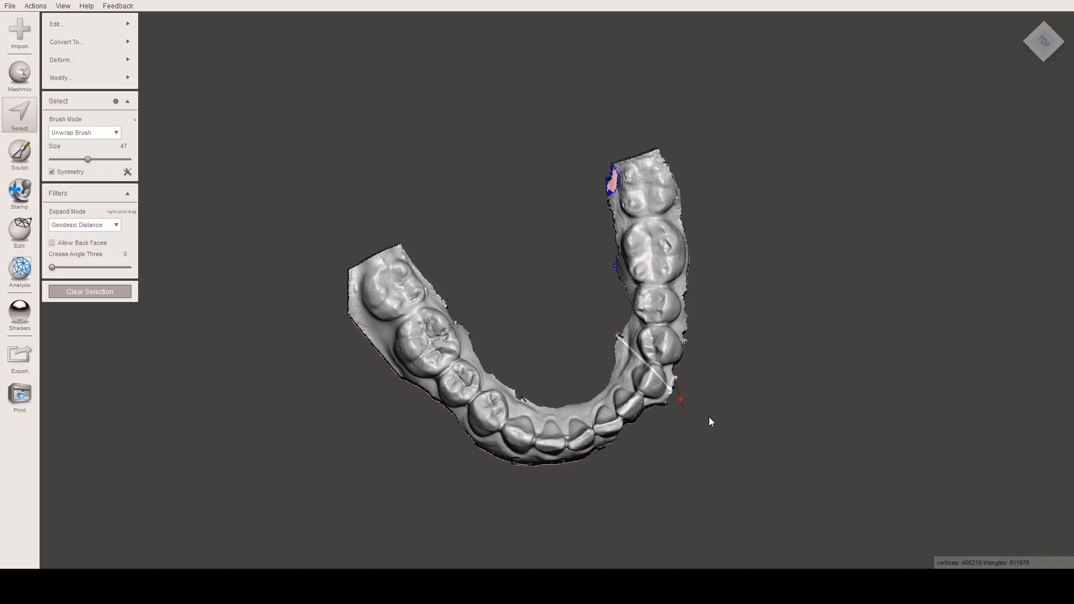
pyautogui.press('Delete')
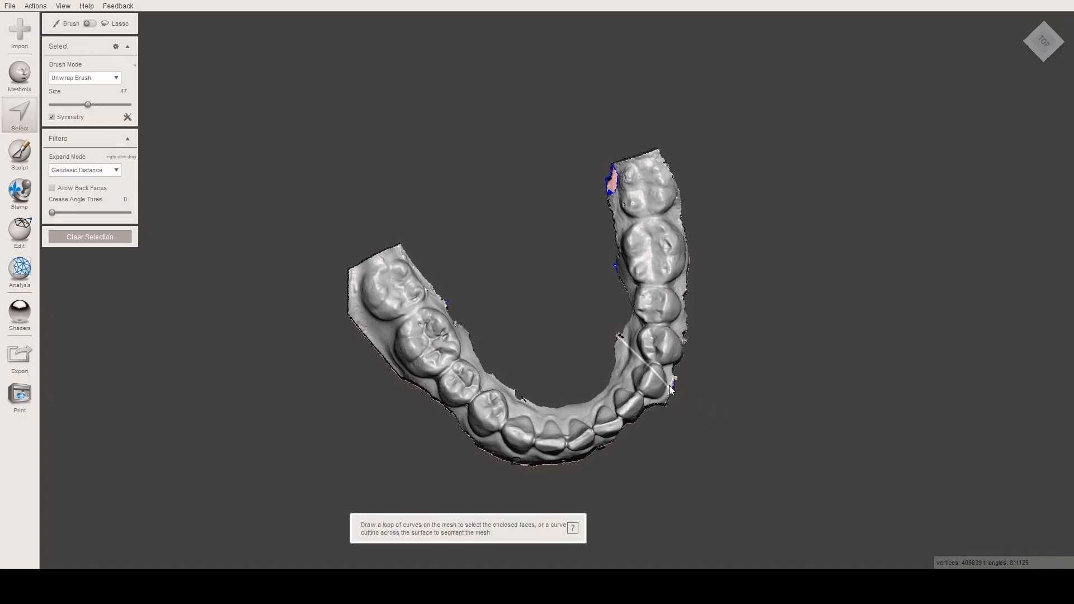
pyautogui.moveTo(736, 398); pyautogui.dragTo(479, 457, button='right')
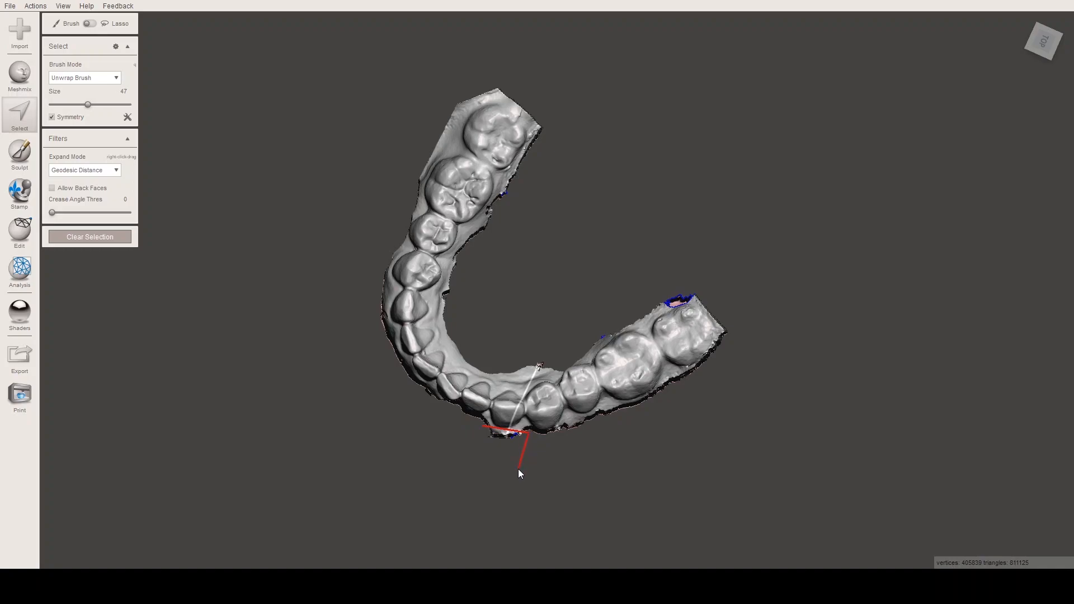
pyautogui.click(482, 427)
pyautogui.press('Delete')
# - Cut small holes in the front teeth by selecting spots with the Unwrap Brush at size 21 and deleting them
pyautogui.moveTo(559, 468); pyautogui.dragTo(482, 337, button='right')
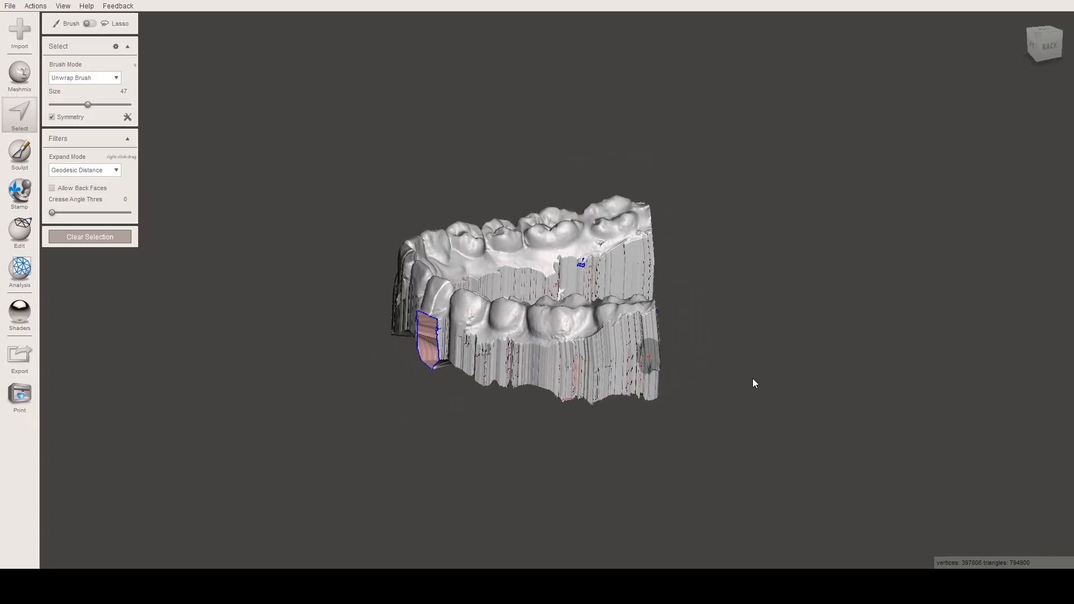
pyautogui.moveTo(743, 352); pyautogui.dragTo(621, 399, button='right')
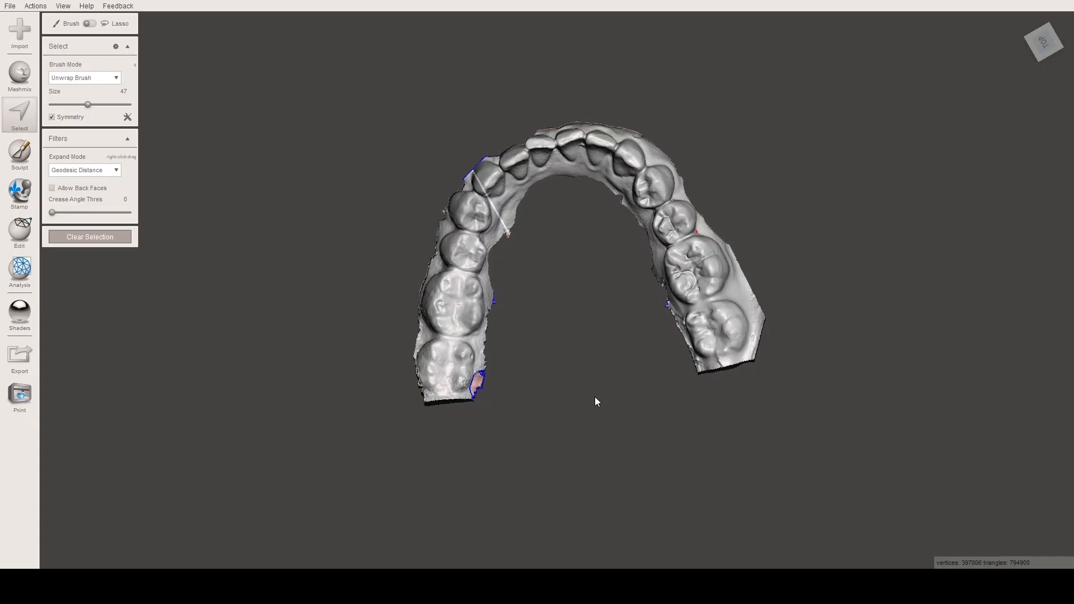
pyautogui.moveTo(593, 342); pyautogui.dragTo(533, 358, button='right')
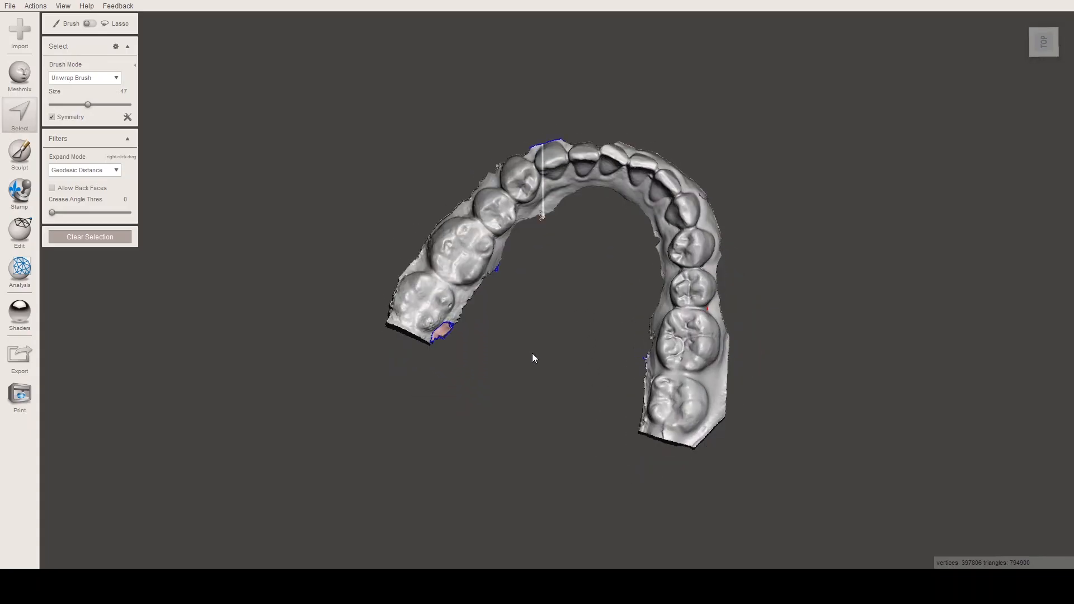
pyautogui.moveTo(532, 353); pyautogui.dragTo(591, 358, button='right')
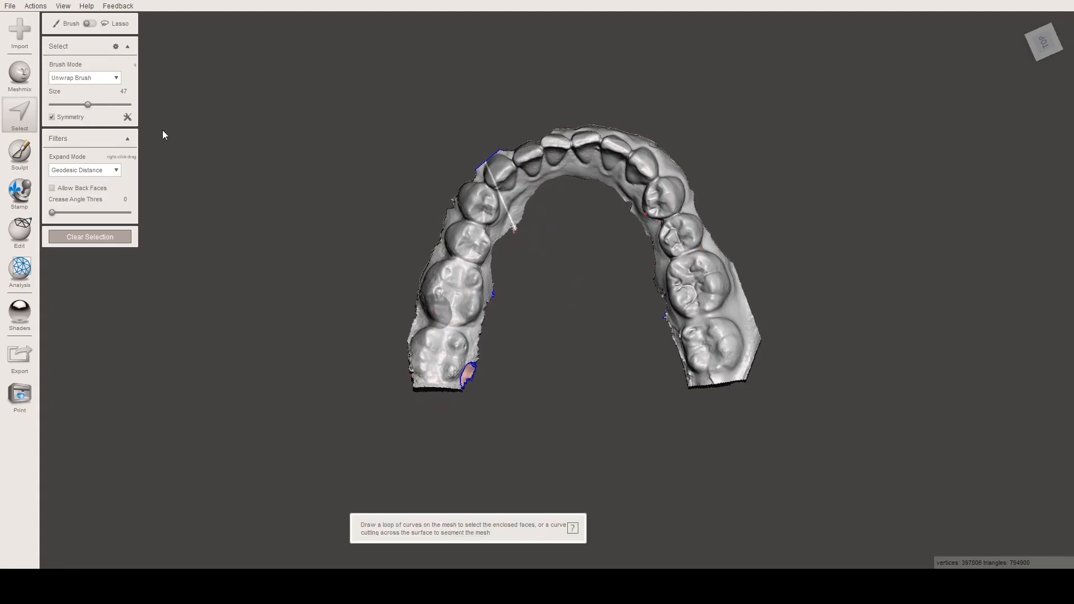
pyautogui.moveTo(556, 296); pyautogui.dragTo(199, 264, button='right')
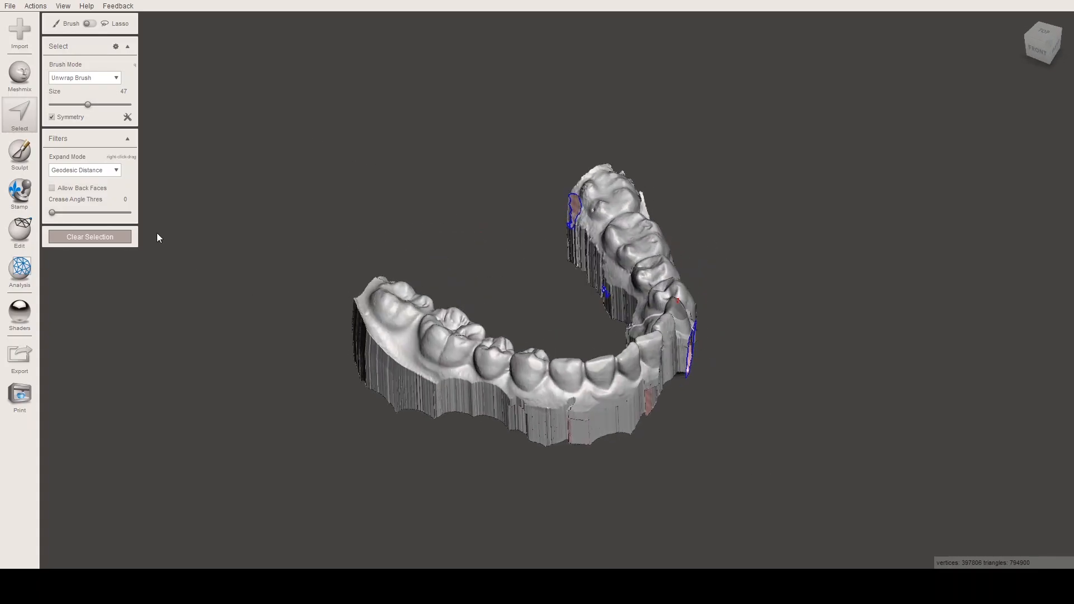
pyautogui.scroll(-5, 474, 287)
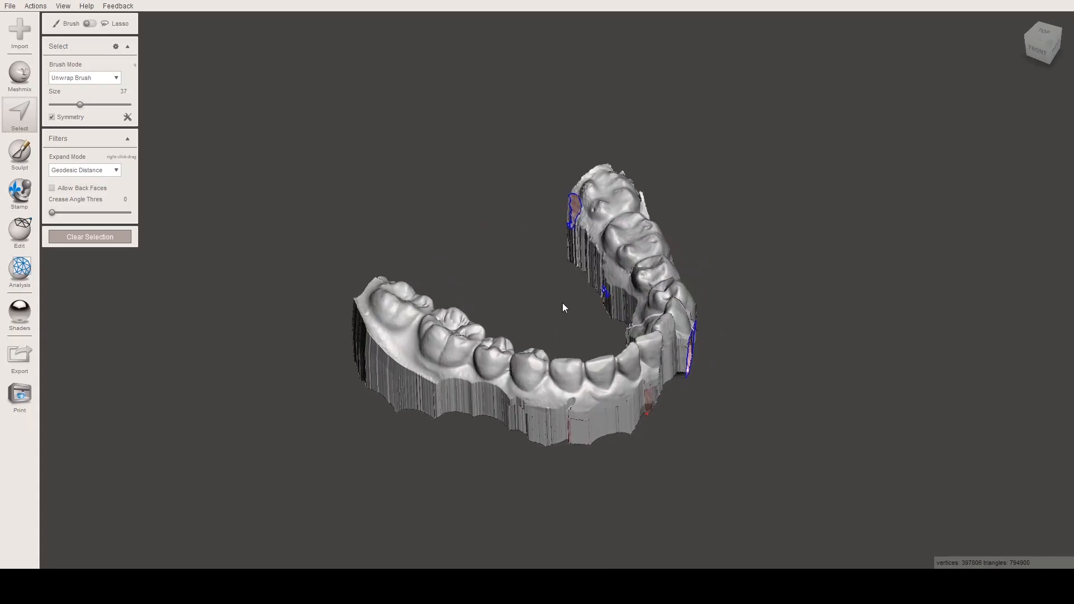
pyautogui.scroll(-4, 600, 388)
pyautogui.click(602, 377)
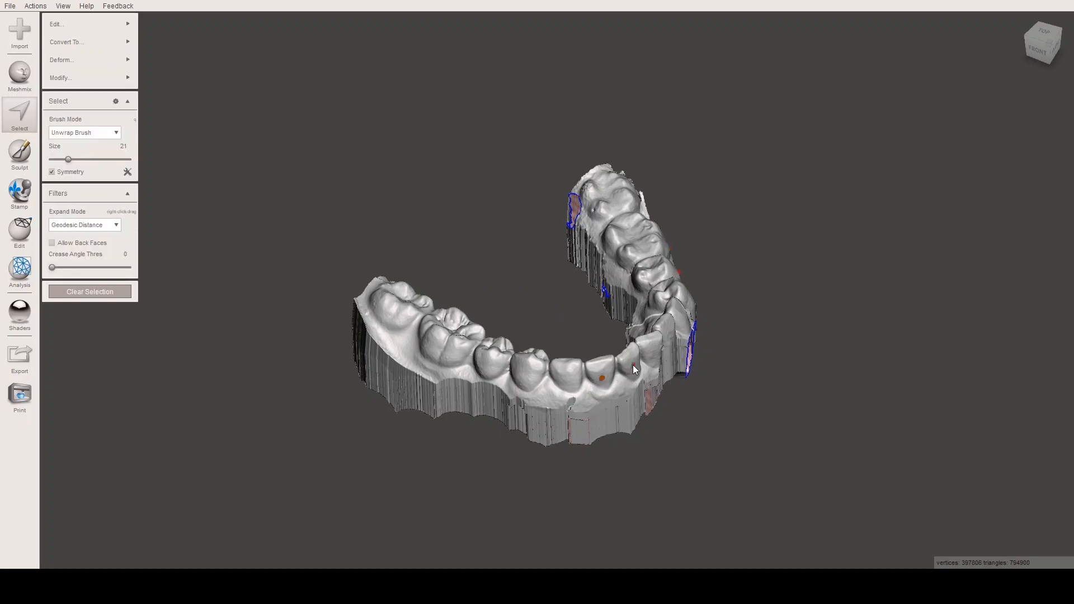
pyautogui.click(651, 350)
pyautogui.moveTo(651, 351); pyautogui.dragTo(619, 364, button='right')
pyautogui.click(618, 365)
pyautogui.click(647, 356)
pyautogui.moveTo(492, 385); pyautogui.dragTo(620, 363, button='right')
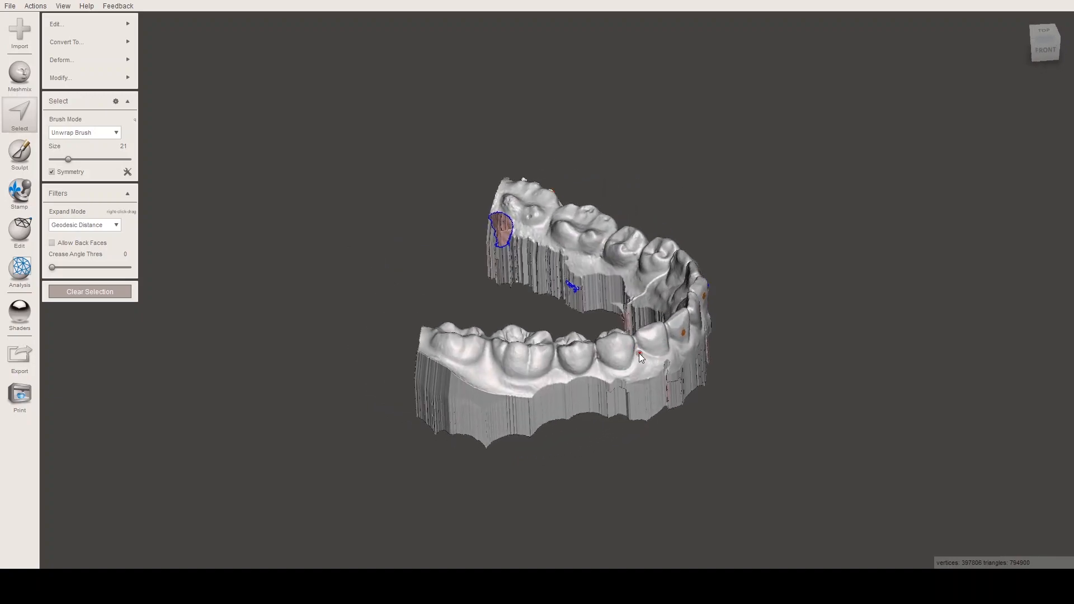
pyautogui.press('Delete')
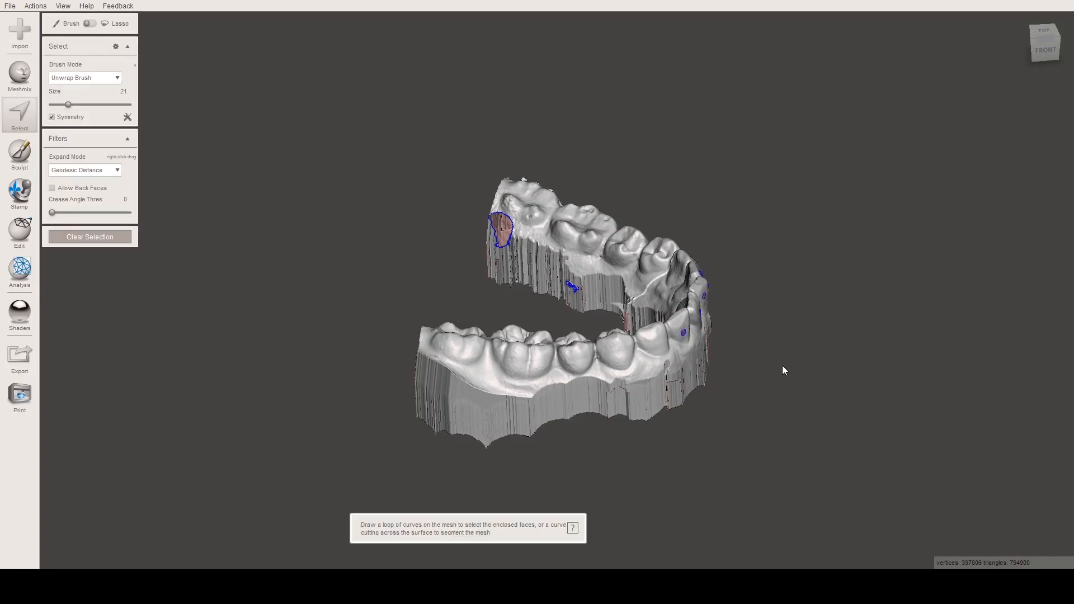
# - Run the Inspector analysis on the arch to mark the holes and defects in the mesh
pyautogui.moveTo(760, 344)
pyautogui.mouseDown(button='right')
pyautogui.moveTo(469, 357)
pyautogui.moveTo(580, 335)
pyautogui.moveTo(580, 360)
pyautogui.moveTo(700, 371)
pyautogui.moveTo(536, 242)
pyautogui.moveTo(565, 224)
pyautogui.moveTo(593, 235)
pyautogui.moveTo(524, 252)
pyautogui.moveTo(563, 312)
pyautogui.mouseUp(button='right')
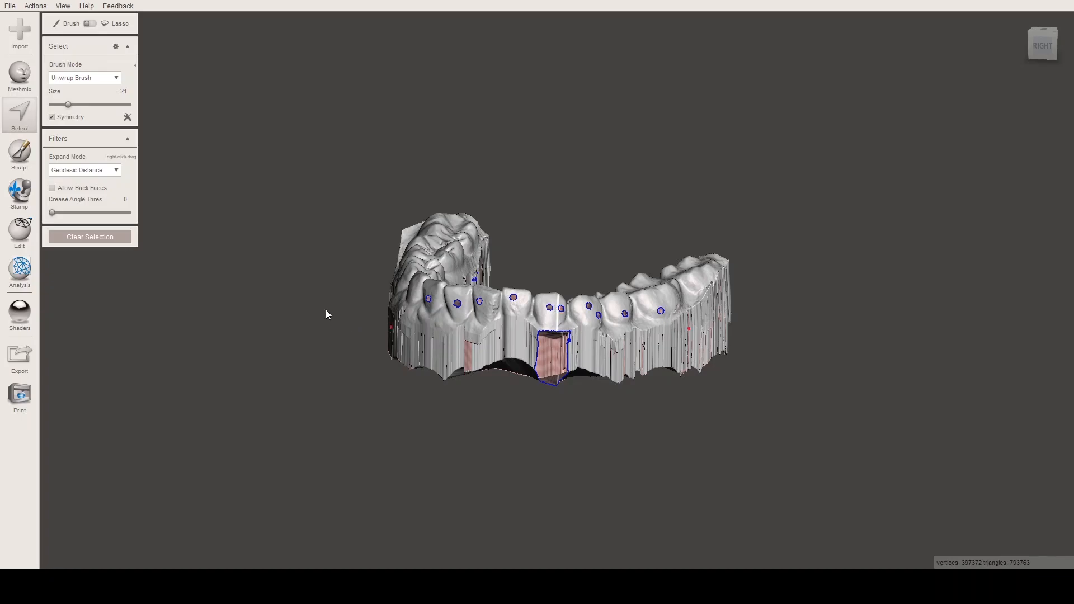
pyautogui.moveTo(339, 294); pyautogui.dragTo(421, 298, button='right')
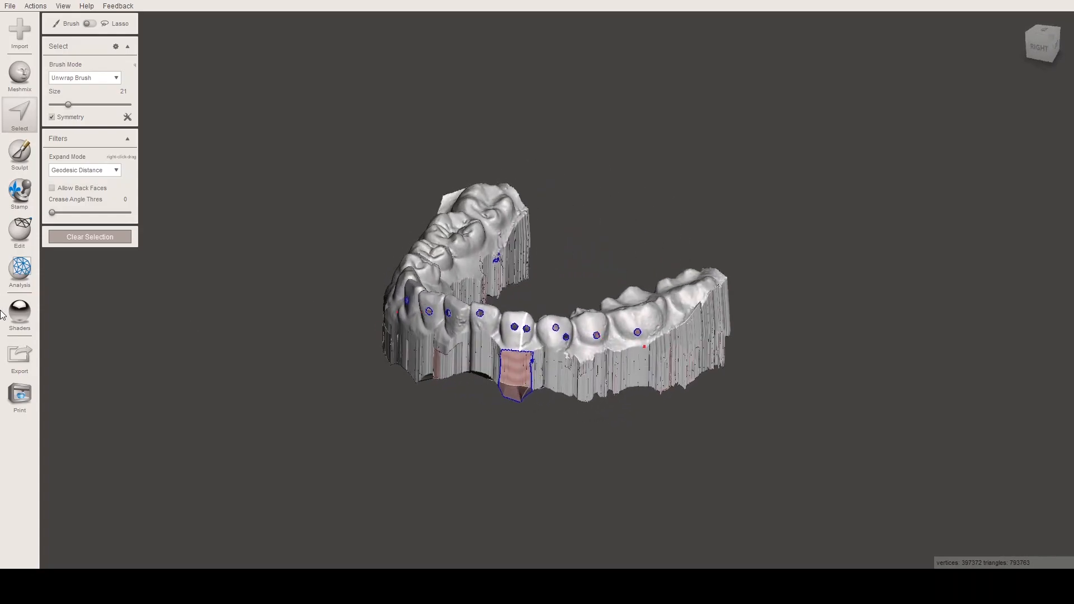
pyautogui.click(22, 270)
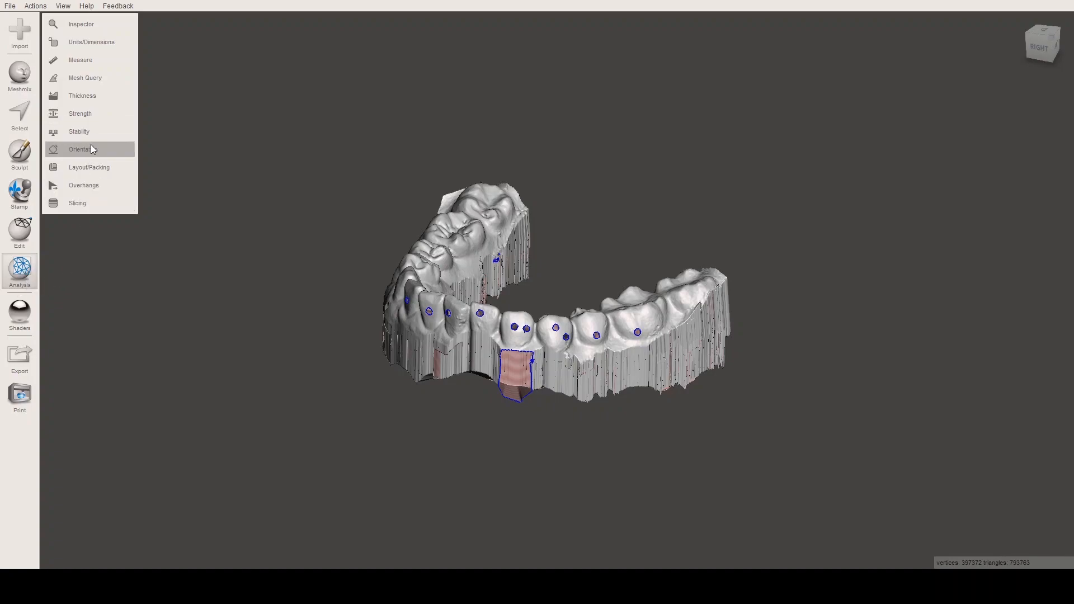
pyautogui.click(103, 29)
pyautogui.moveTo(324, 181); pyautogui.dragTo(278, 456, button='right')
pyautogui.moveTo(434, 491); pyautogui.dragTo(391, 460, button='right')
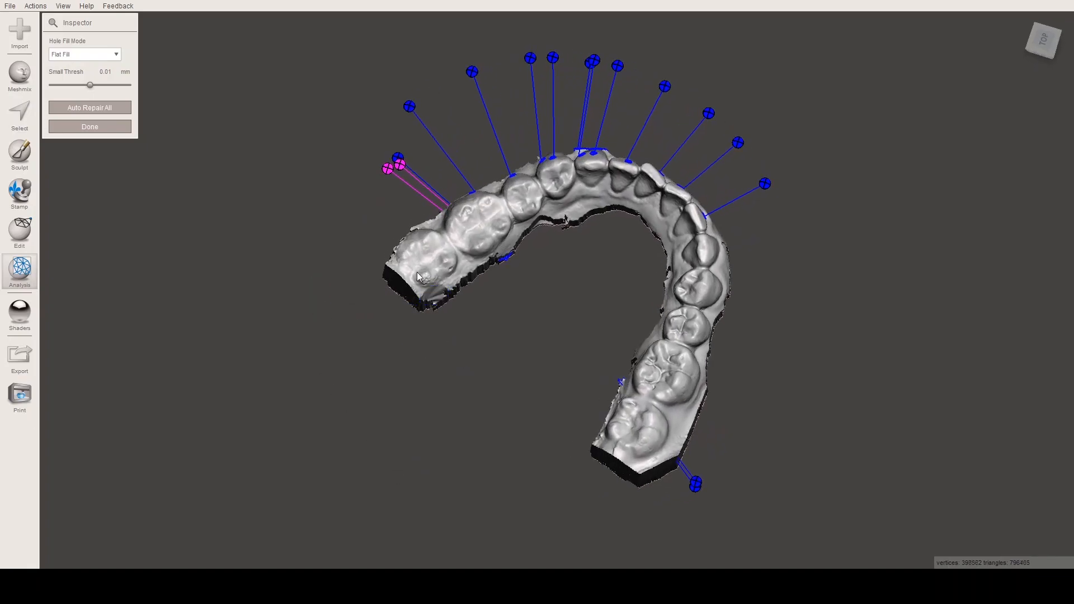
pyautogui.moveTo(477, 328)
pyautogui.mouseDown(button='right')
pyautogui.moveTo(420, 265)
pyautogui.moveTo(435, 277)
pyautogui.moveTo(446, 348)
pyautogui.moveTo(431, 235)
pyautogui.moveTo(544, 413)
pyautogui.moveTo(531, 379)
pyautogui.mouseUp(button='right')
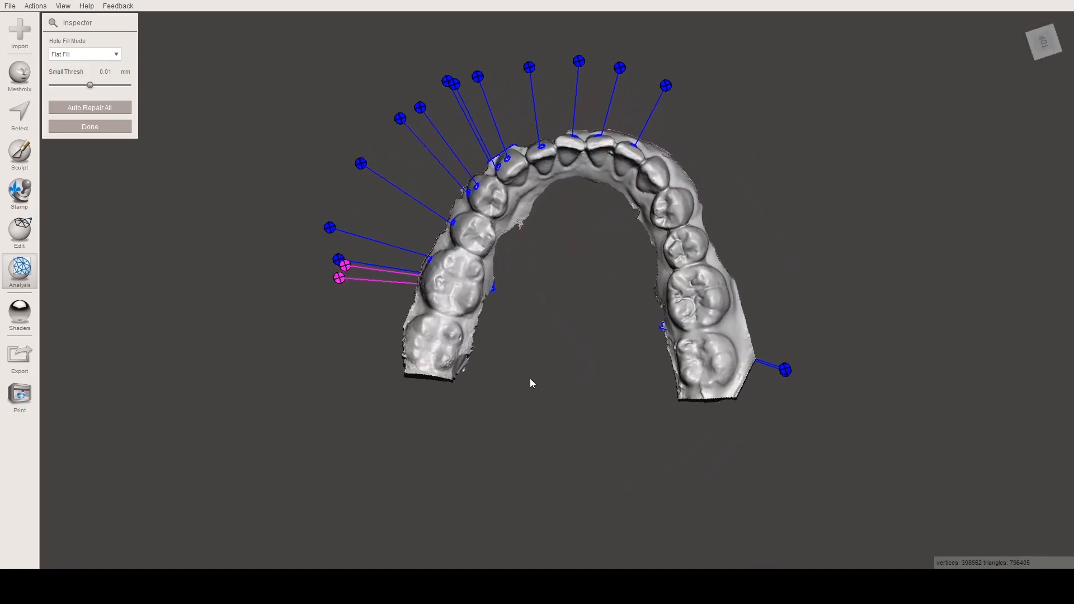
# - Repair the marked holes one by one along the outer side and the front teeth, using Flat Fill
pyautogui.click(333, 228)
pyautogui.click(362, 165)
pyautogui.click(397, 122)
pyautogui.click(415, 110)
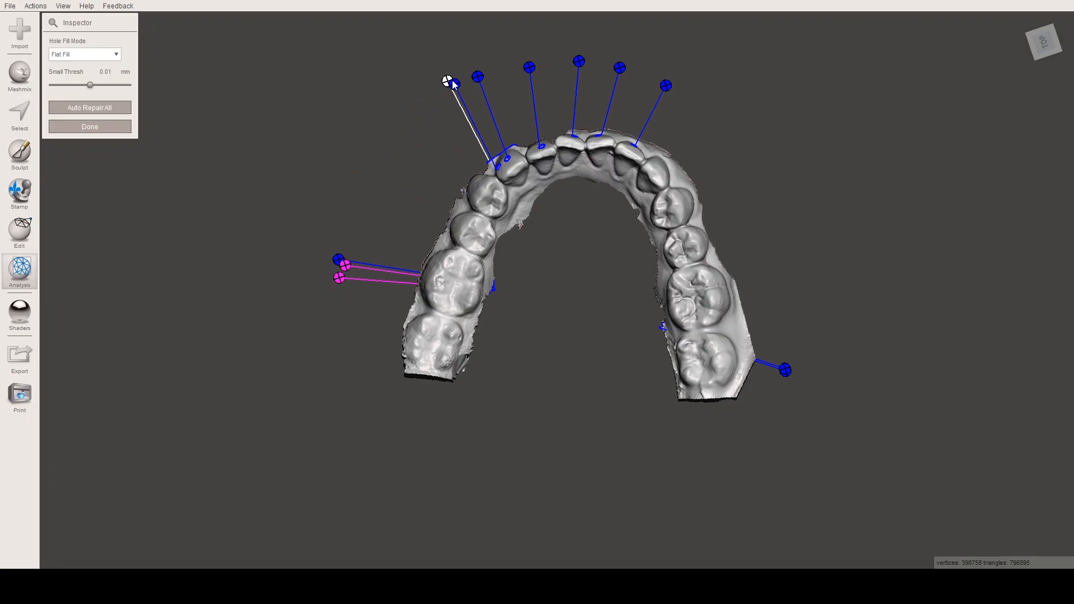
pyautogui.click(455, 84)
pyautogui.click(479, 77)
pyautogui.click(529, 67)
pyautogui.click(579, 61)
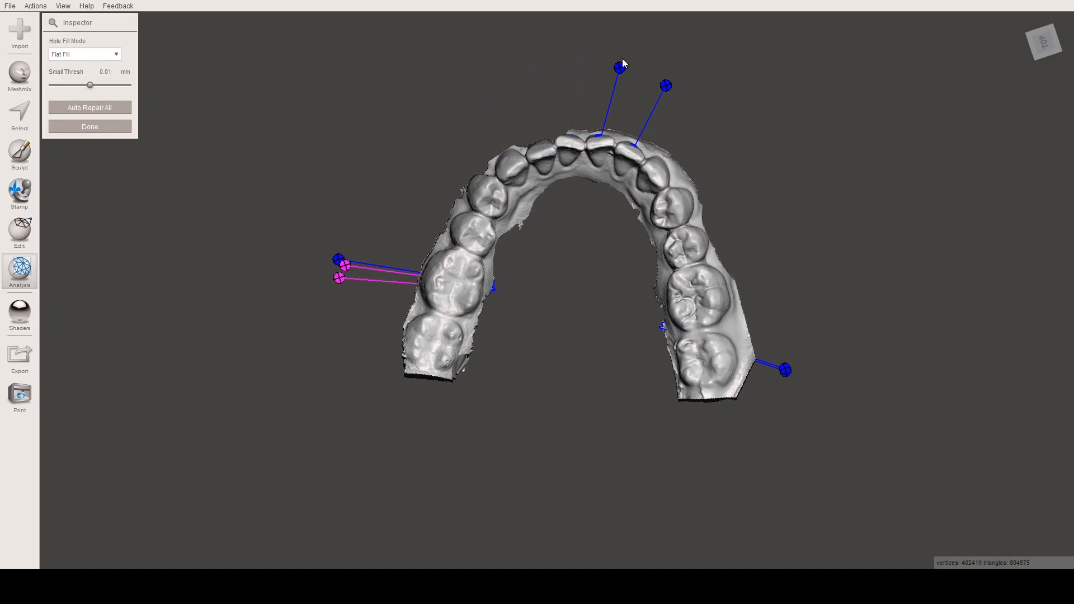
pyautogui.click(620, 68)
# - Repair the remaining marked hole and two small disconnected defects near the molars and finish the Inspector analysis
pyautogui.moveTo(502, 358); pyautogui.dragTo(724, 244, button='right')
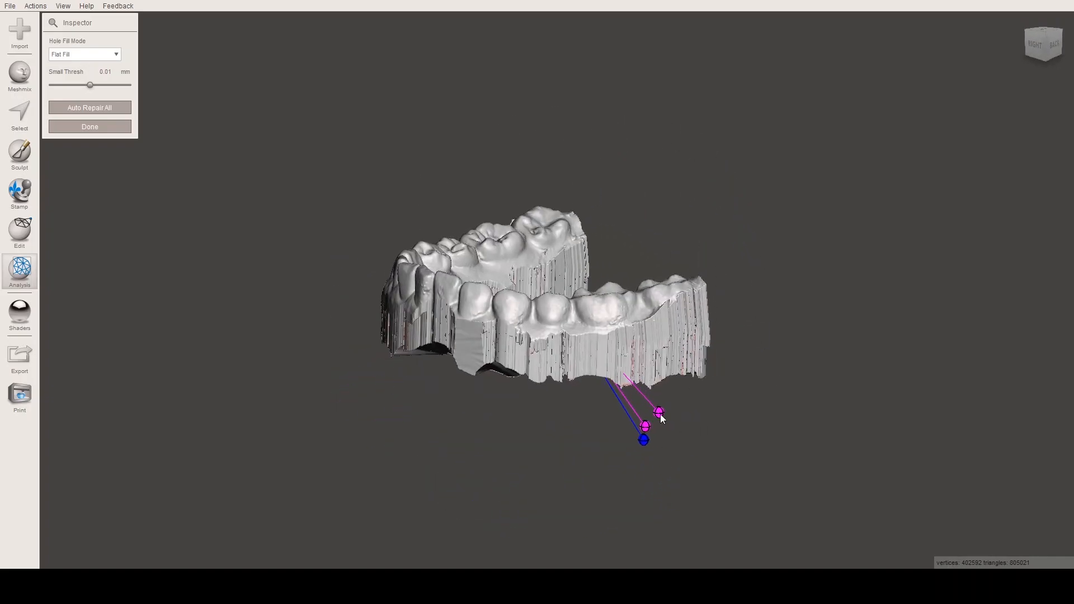
pyautogui.click(644, 438)
pyautogui.click(646, 426)
pyautogui.click(659, 412)
pyautogui.moveTo(721, 386); pyautogui.dragTo(530, 465, button='right')
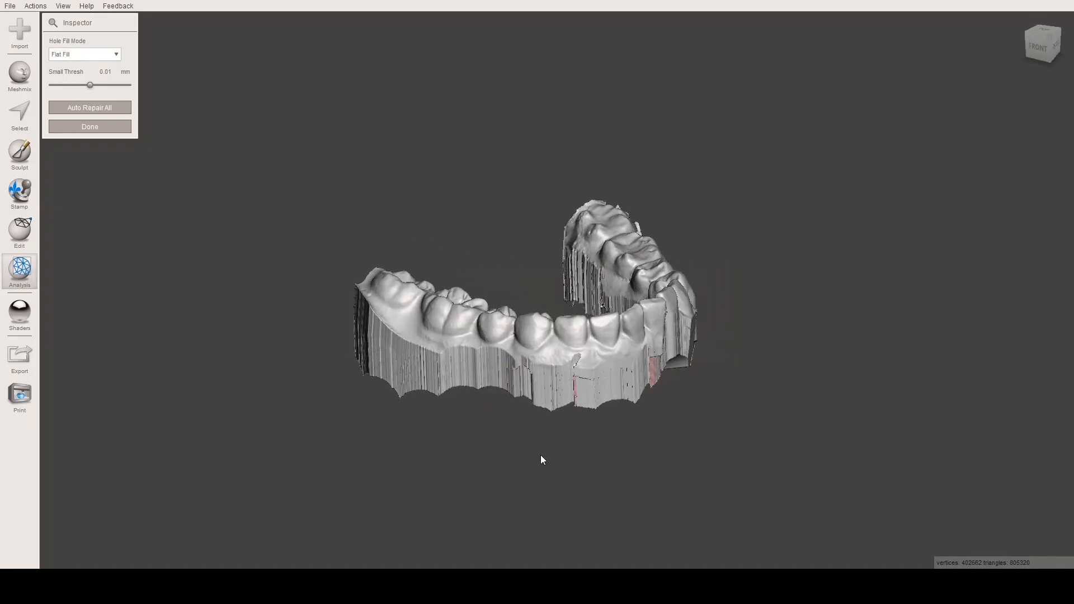
pyautogui.moveTo(667, 460); pyautogui.dragTo(535, 429, button='right')
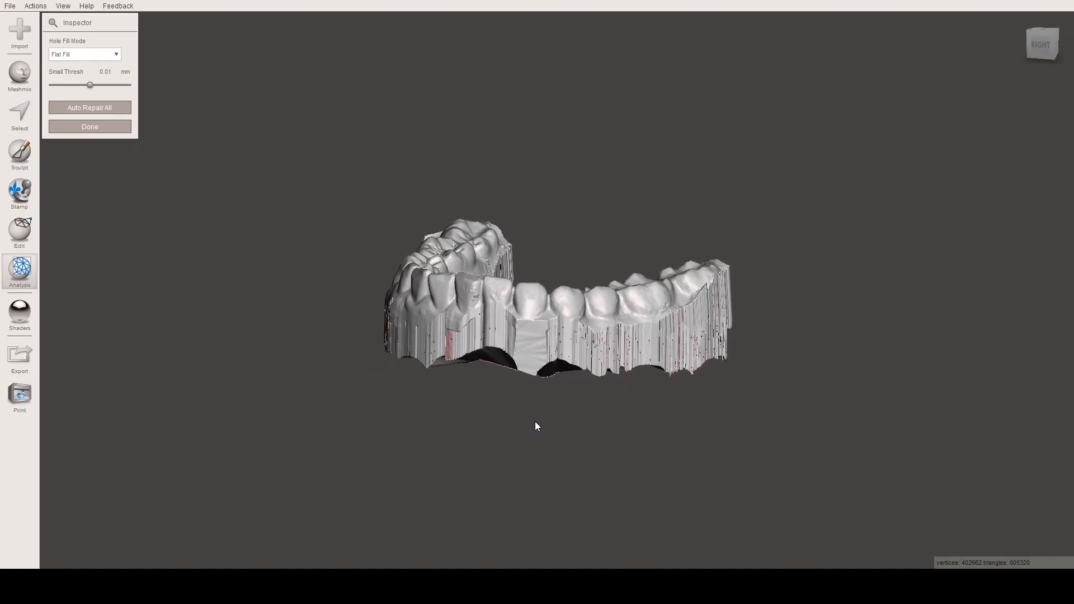
pyautogui.click(109, 125)
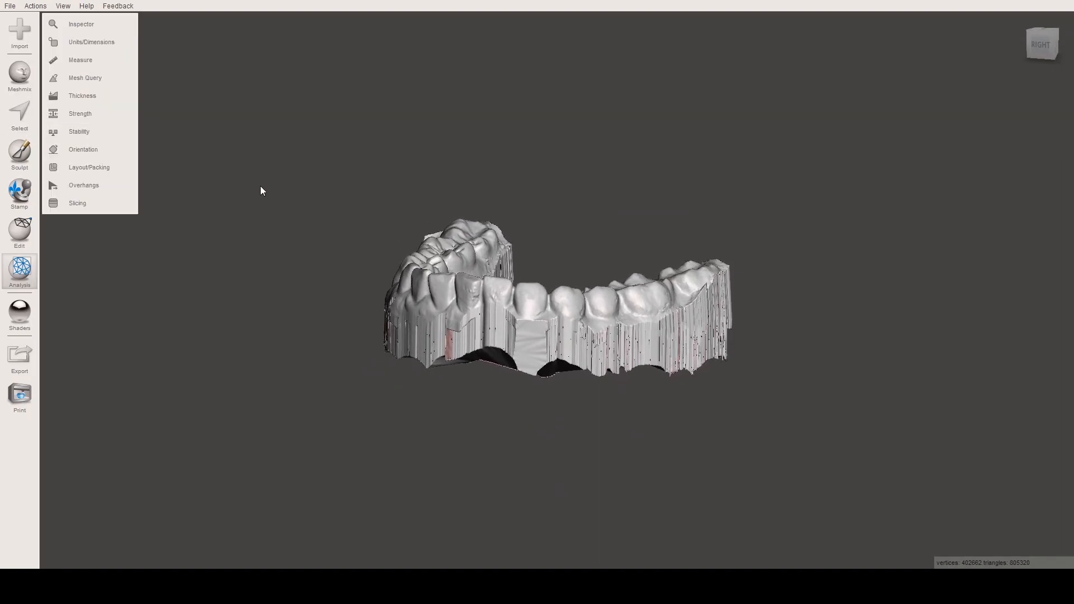
# - Mark a small spot on the base wall beside the filled patch and examine the extruded walls and underside
pyautogui.click(22, 115)
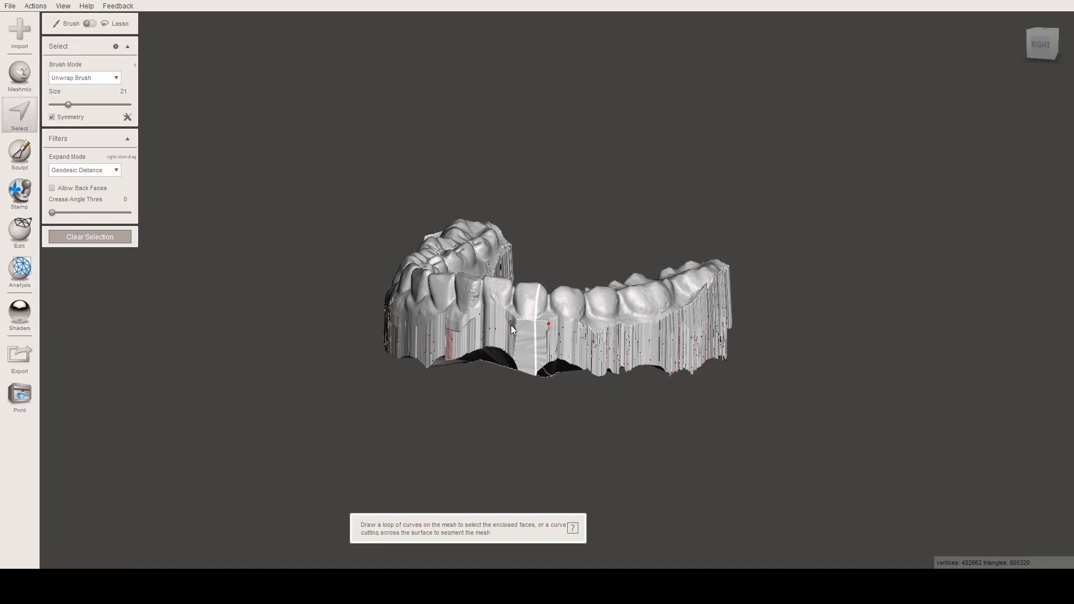
pyautogui.click(514, 349)
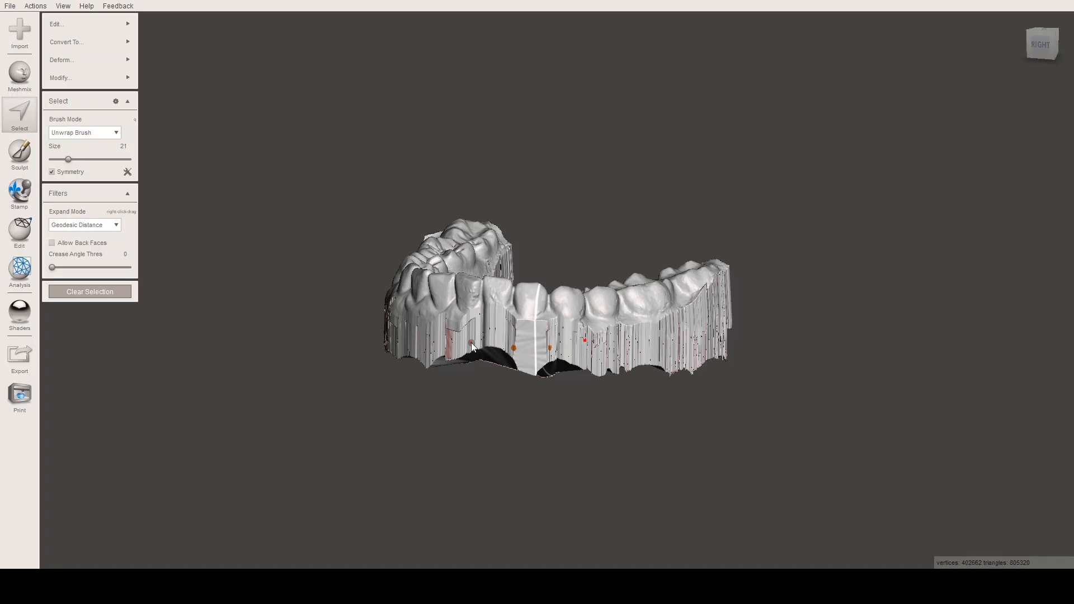
pyautogui.moveTo(485, 359); pyautogui.dragTo(513, 385, button='right')
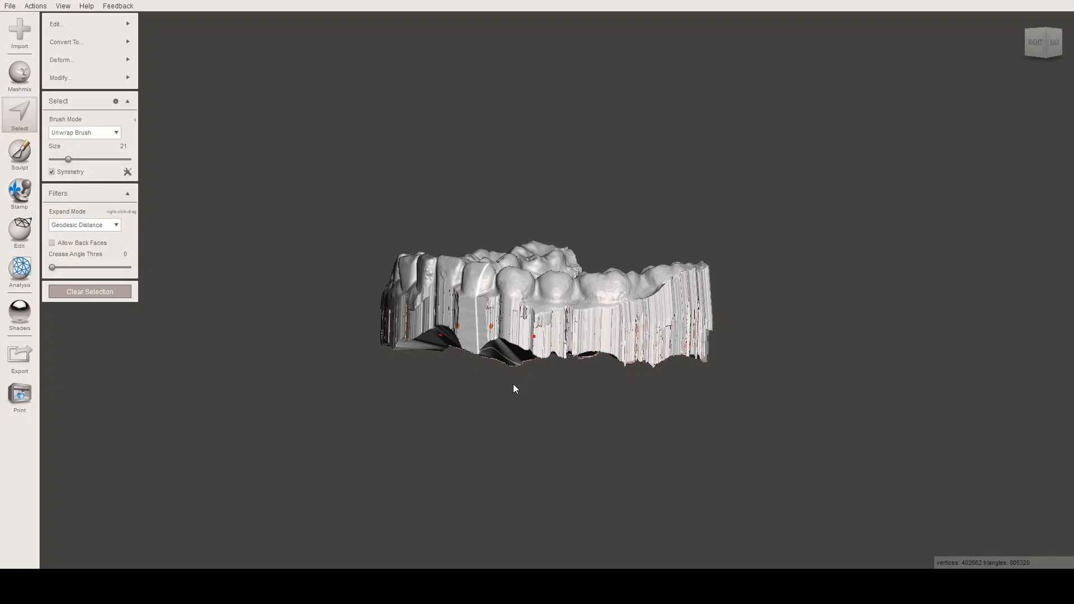
pyautogui.moveTo(509, 384); pyautogui.dragTo(650, 344, button='right')
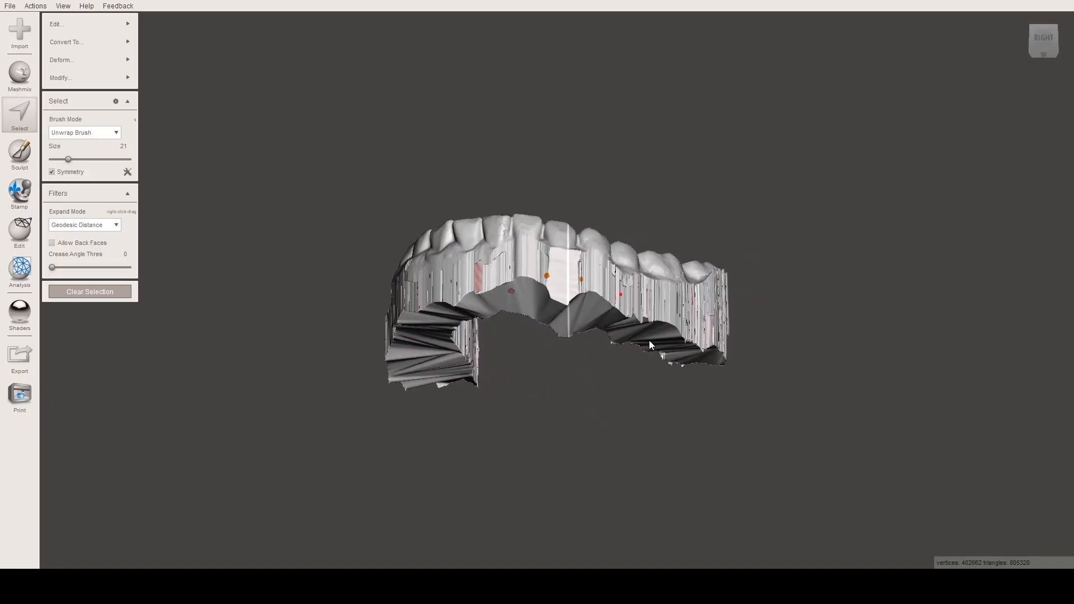
pyautogui.moveTo(552, 288); pyautogui.dragTo(550, 265, button='right')
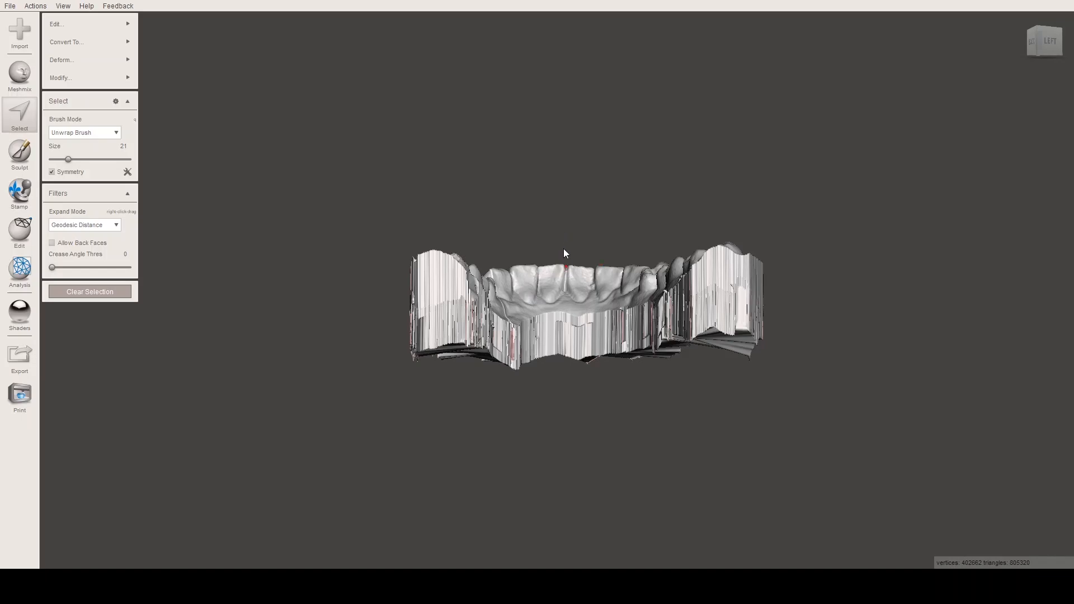
# - Inspect the repaired arch from the front, back, sides and below, checking the tooth surfaces, base walls and closed underside
pyautogui.moveTo(452, 355); pyautogui.dragTo(688, 257, button='right')
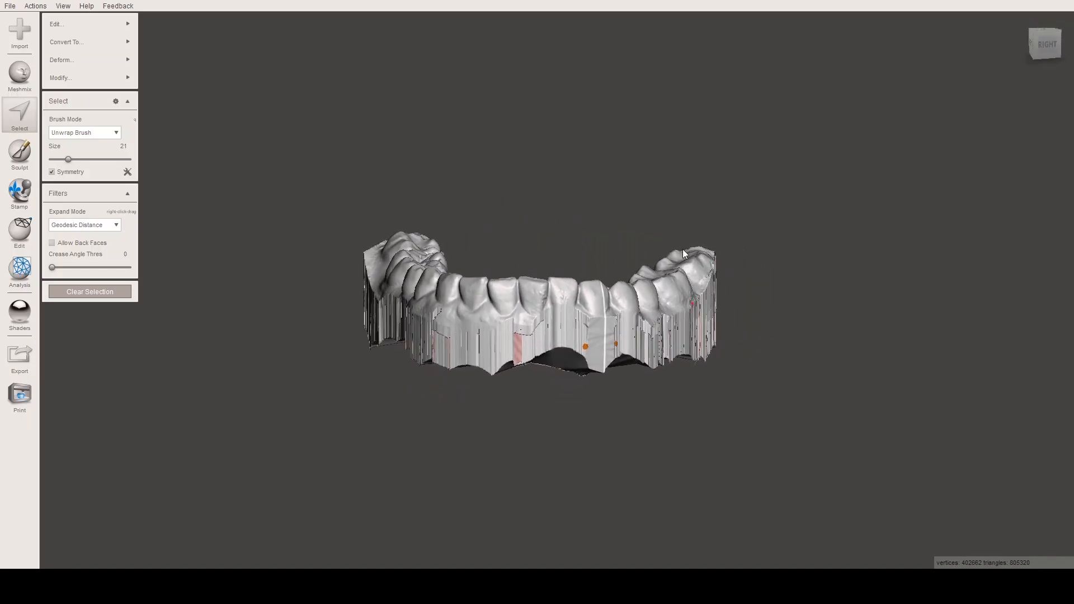
pyautogui.moveTo(605, 228); pyautogui.dragTo(431, 55, button='right')
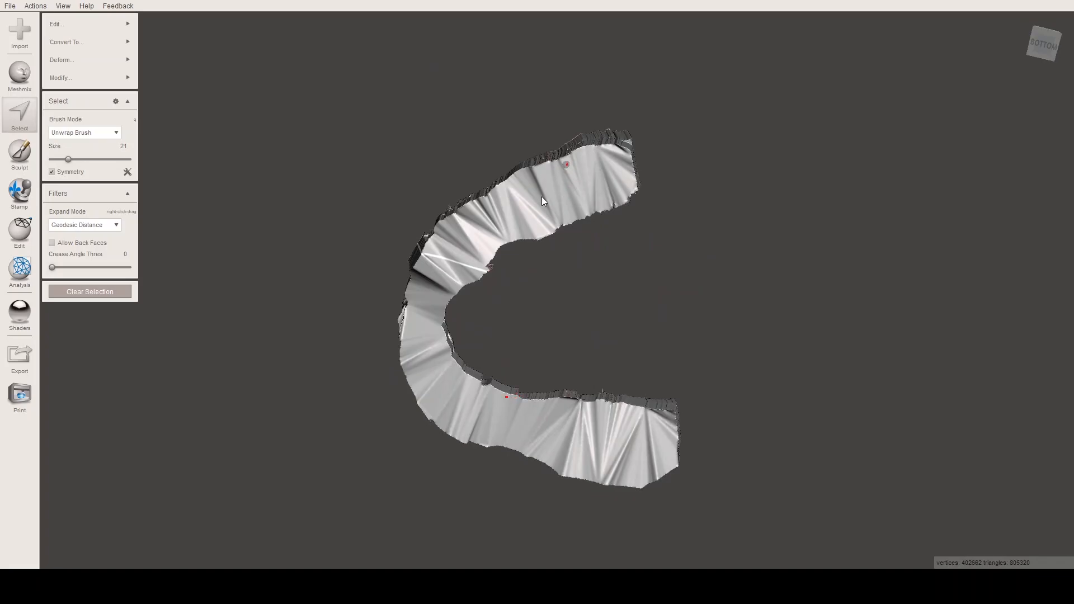
pyautogui.moveTo(596, 173); pyautogui.dragTo(504, 291, button='right')
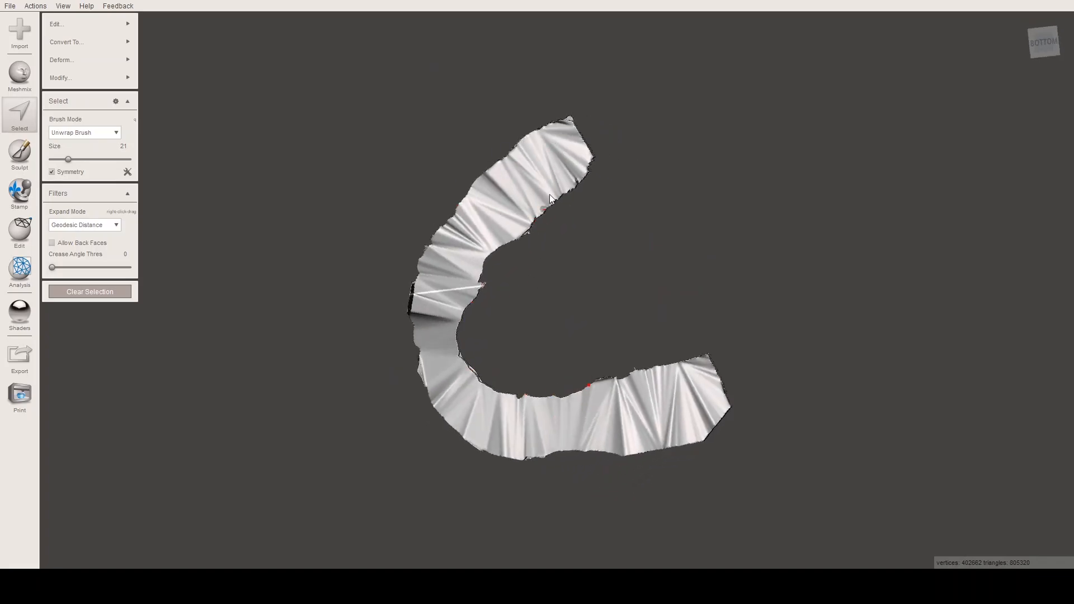
pyautogui.moveTo(458, 263); pyautogui.dragTo(645, 290, button='right')
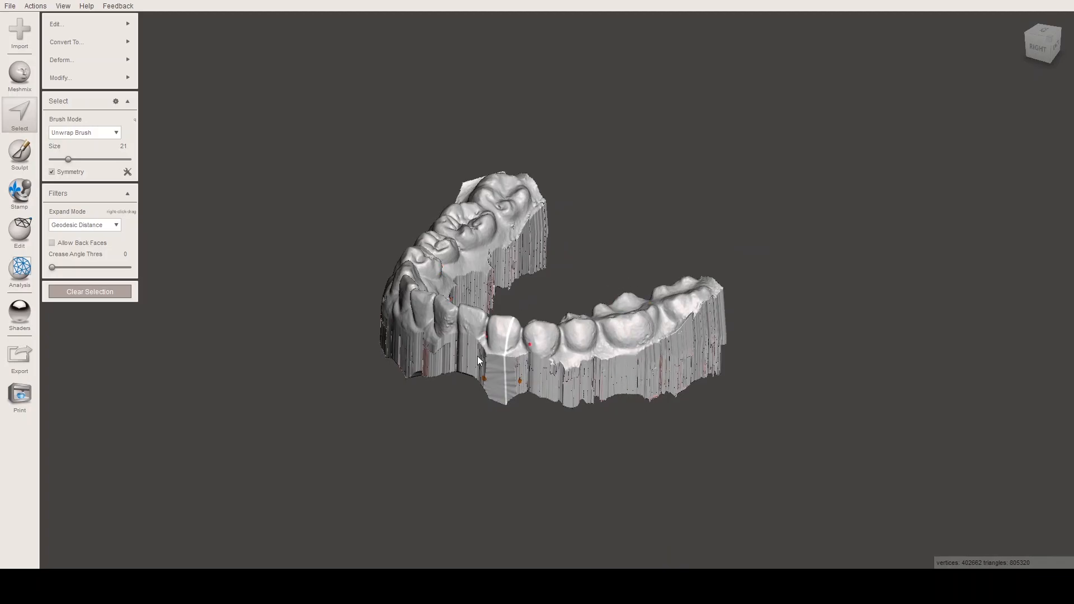
pyautogui.moveTo(533, 321); pyautogui.dragTo(452, 294, button='right')
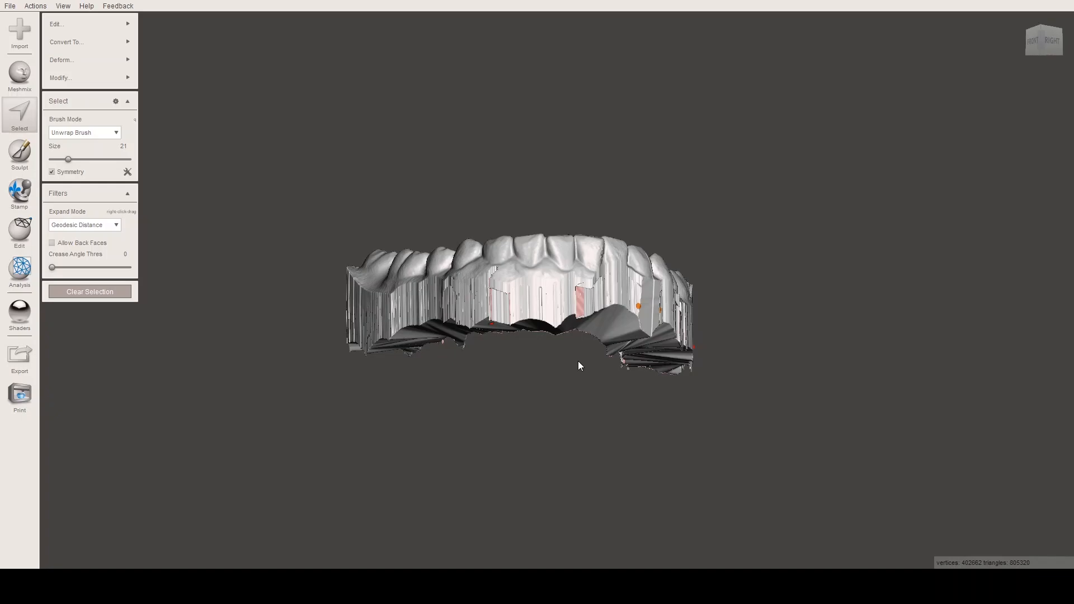
pyautogui.moveTo(578, 362); pyautogui.dragTo(516, 312, button='right')
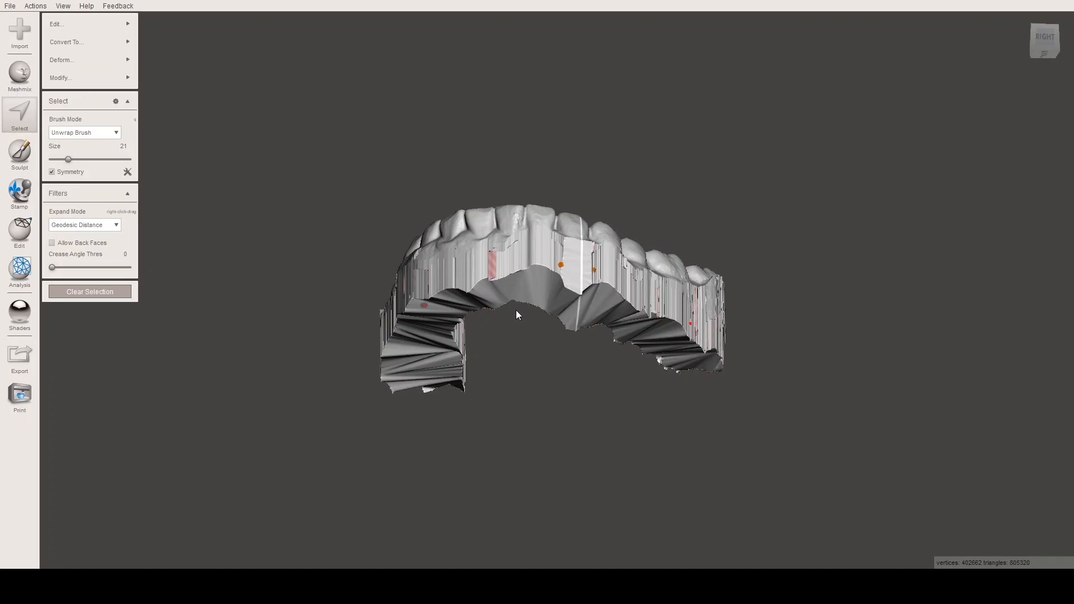
pyautogui.moveTo(516, 310); pyautogui.dragTo(481, 365, button='right')
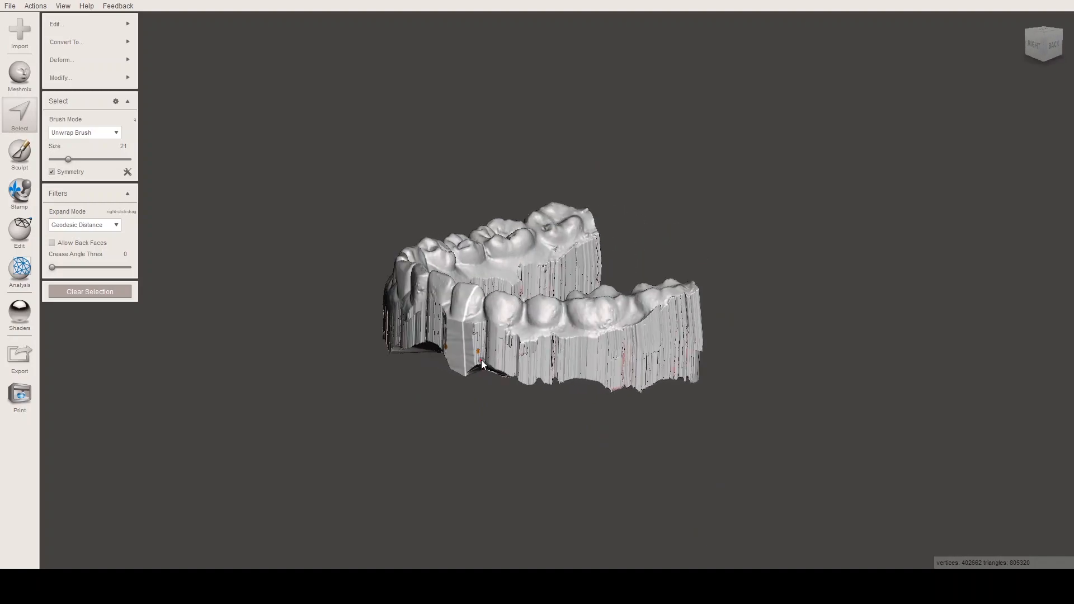
pyautogui.moveTo(482, 364); pyautogui.dragTo(616, 282, button='right')
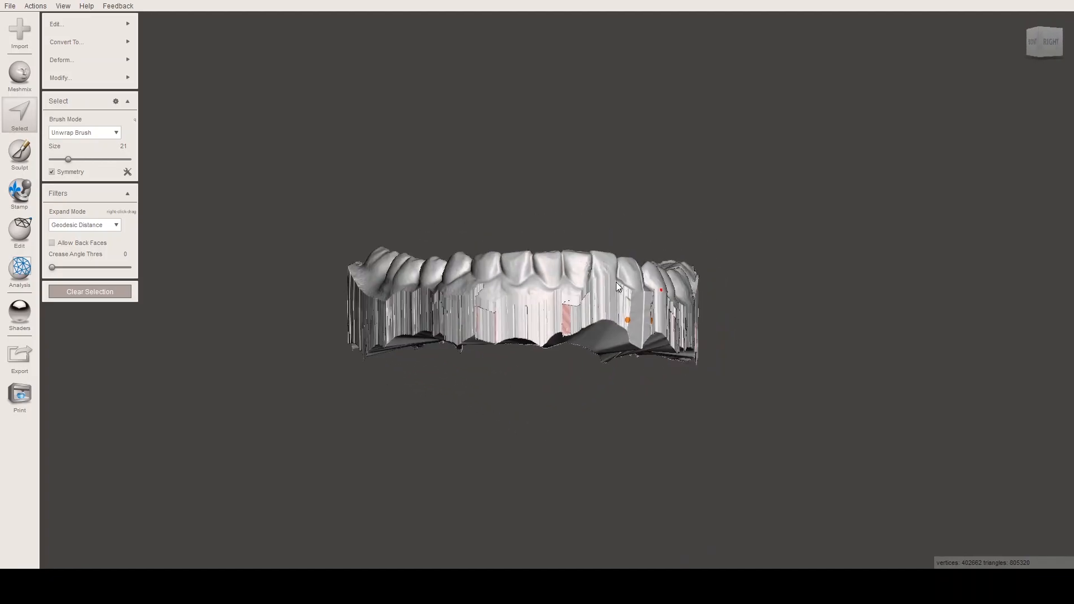